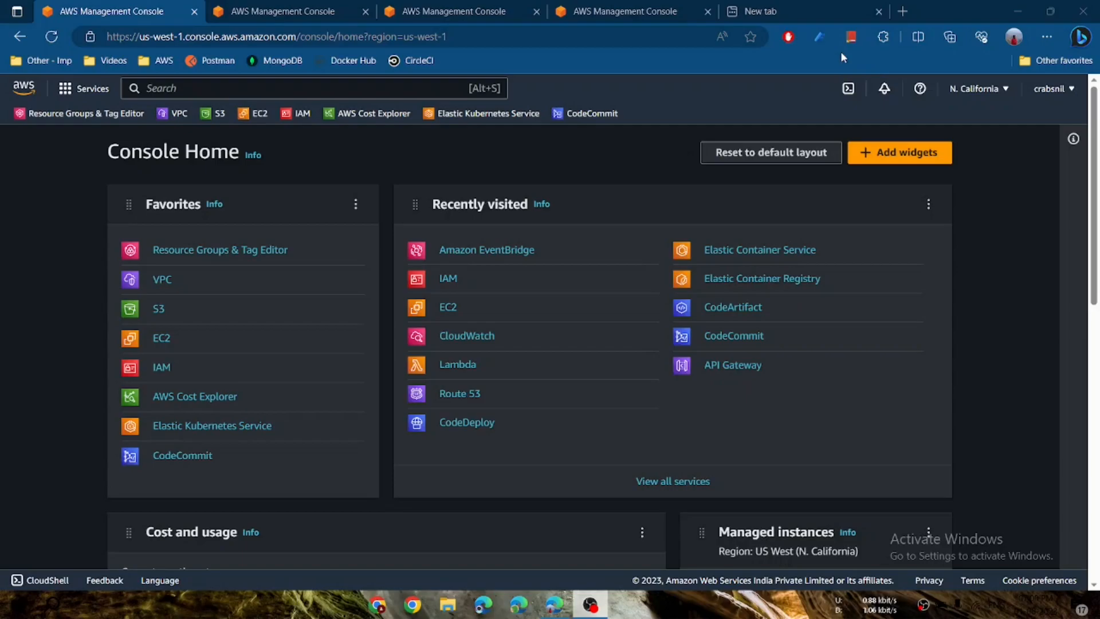
Open the EC2 instances list for the N. California region.
click(619, 151)
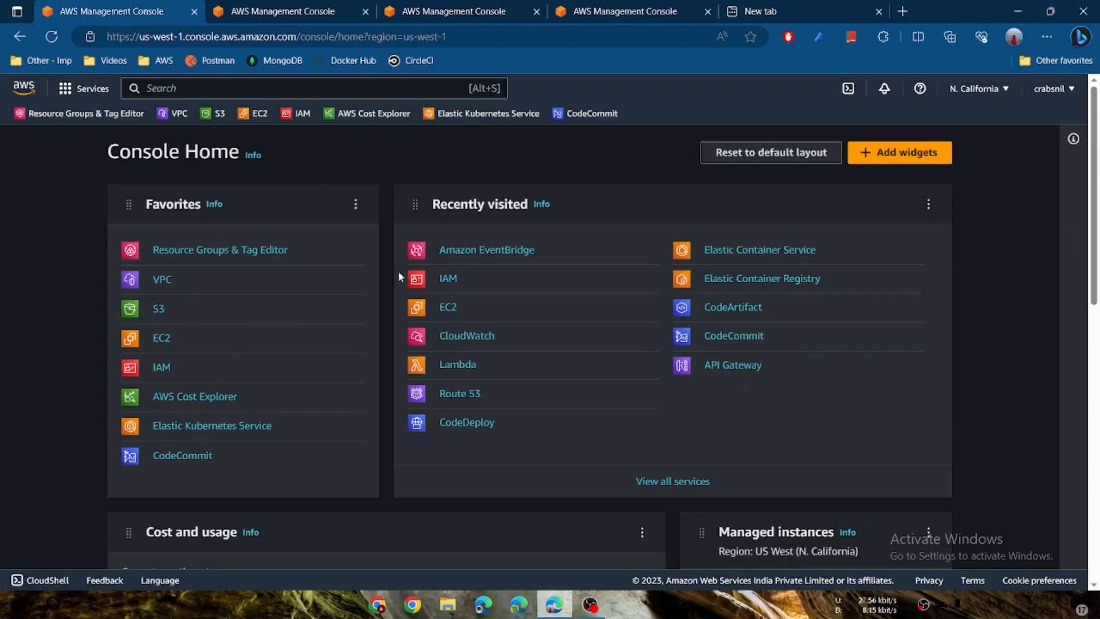
click(447, 308)
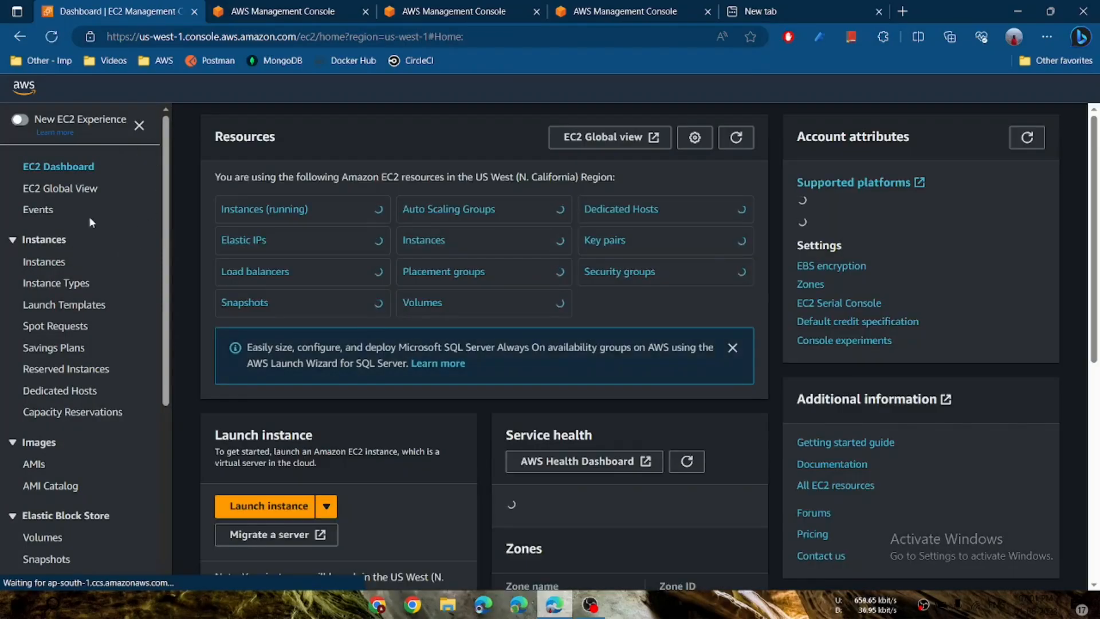
click(48, 266)
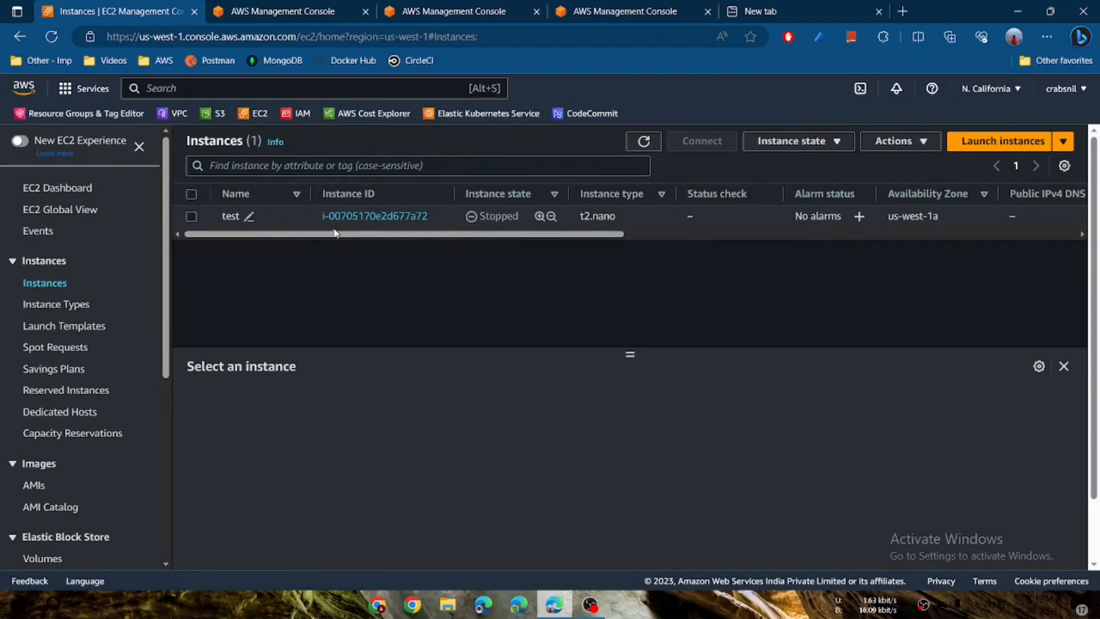
Open the Lambda functions list for N. California in the second browser tab.
click(274, 12)
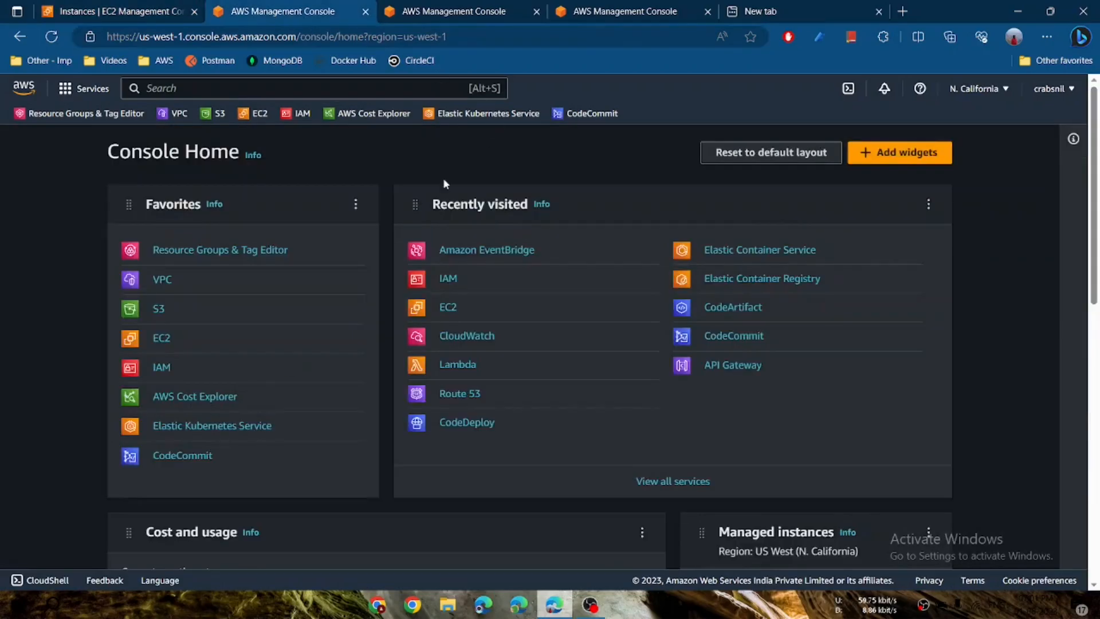
click(447, 365)
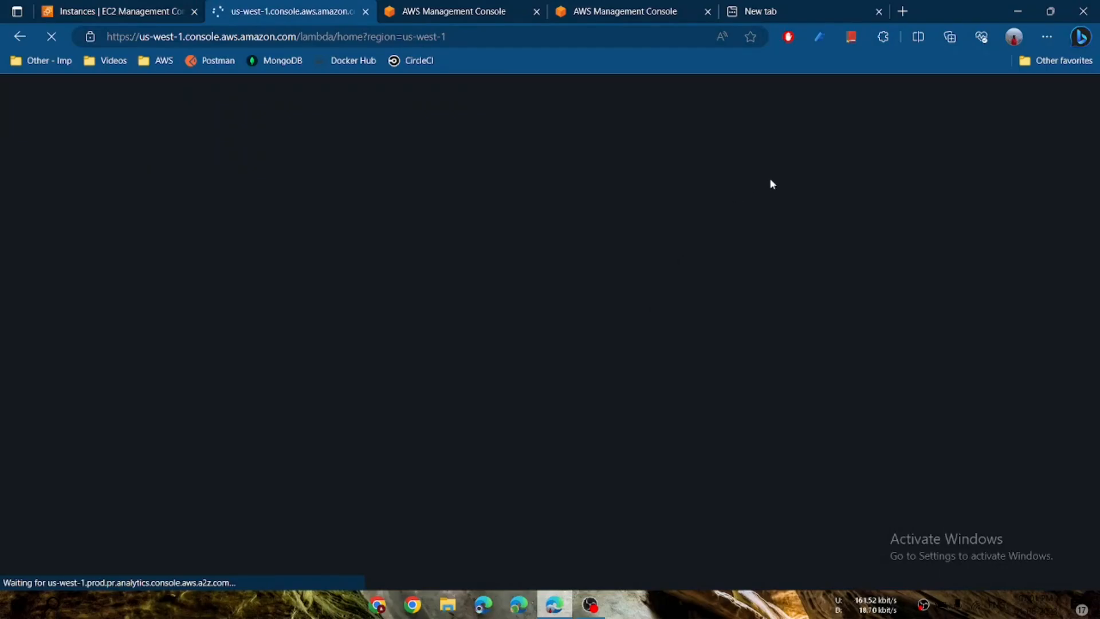
click(104, 7)
click(290, 8)
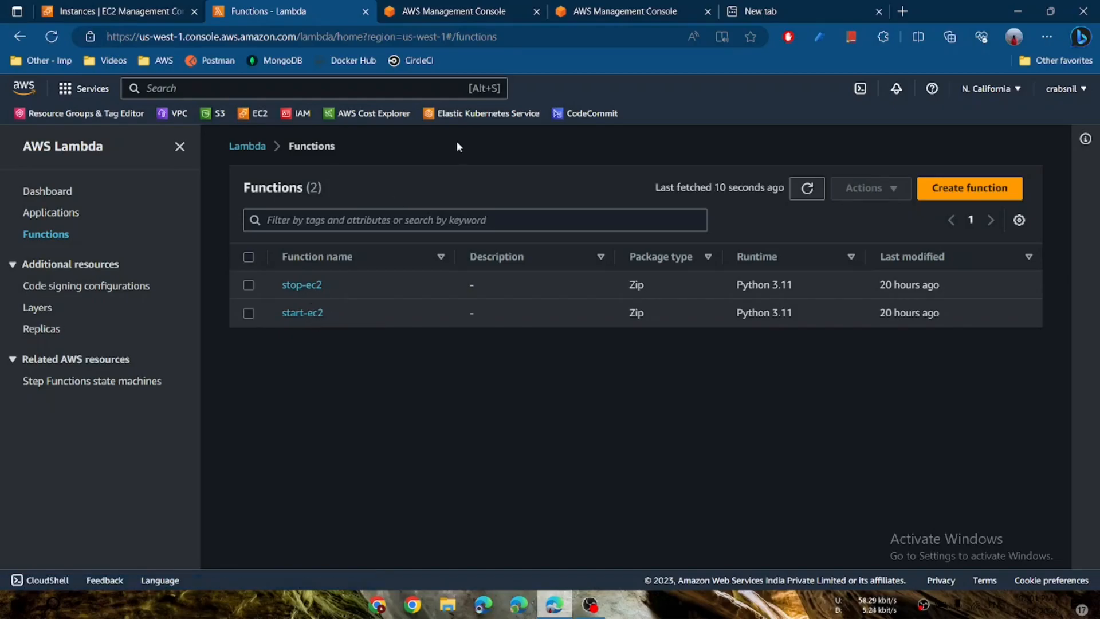
Find the CloudWatch service in the third browser tab and open its log groups list for N. Virginia.
click(466, 15)
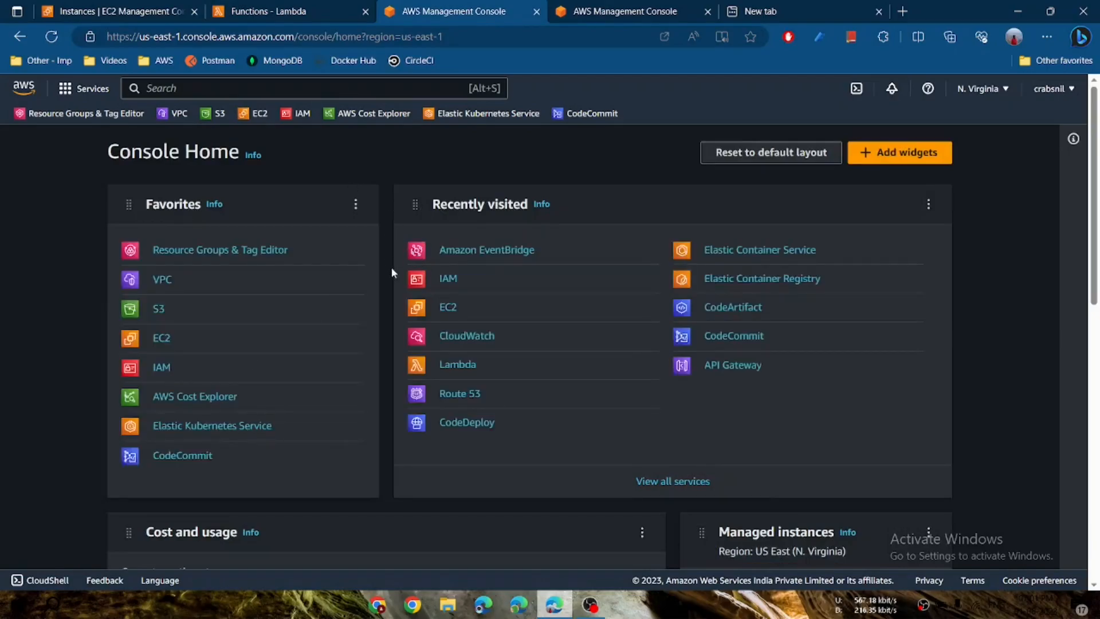
click(294, 90)
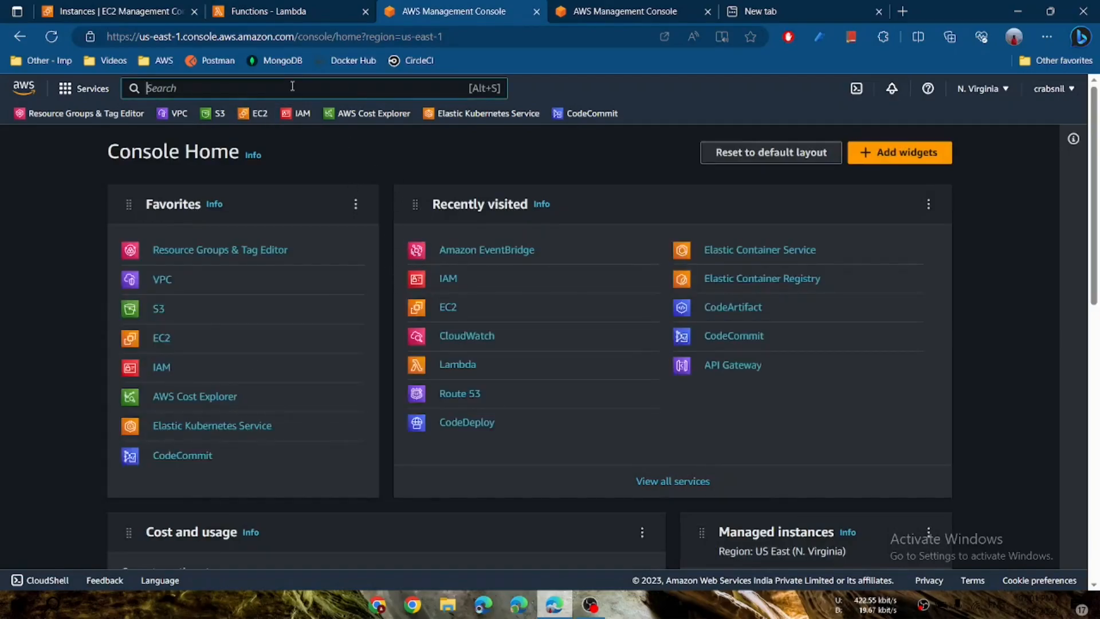
text(cloudwatch)
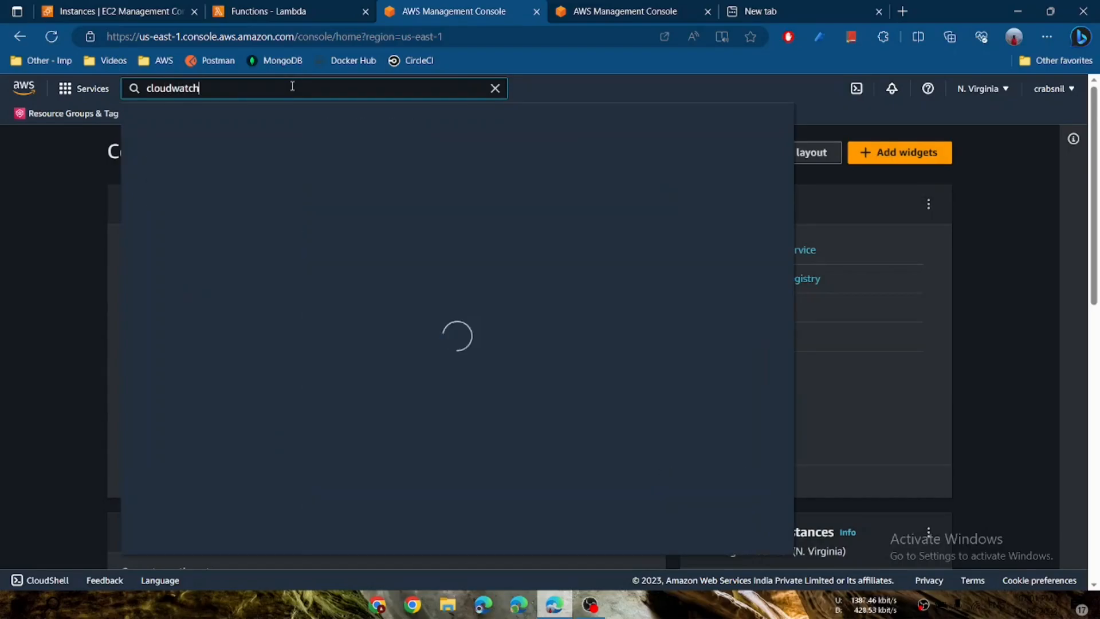
click(387, 235)
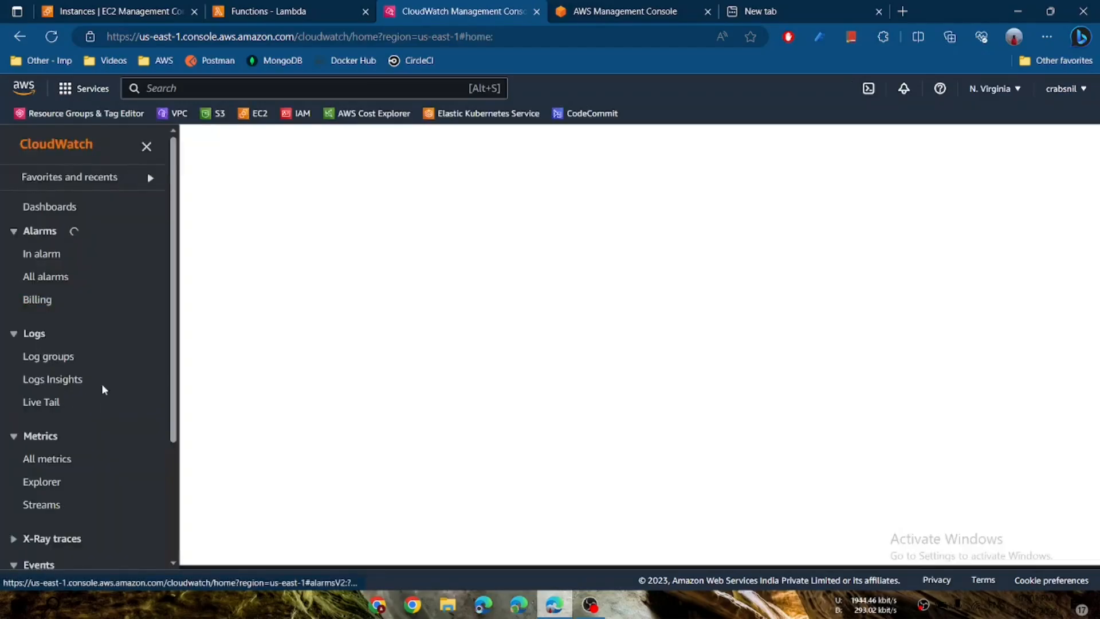
click(60, 358)
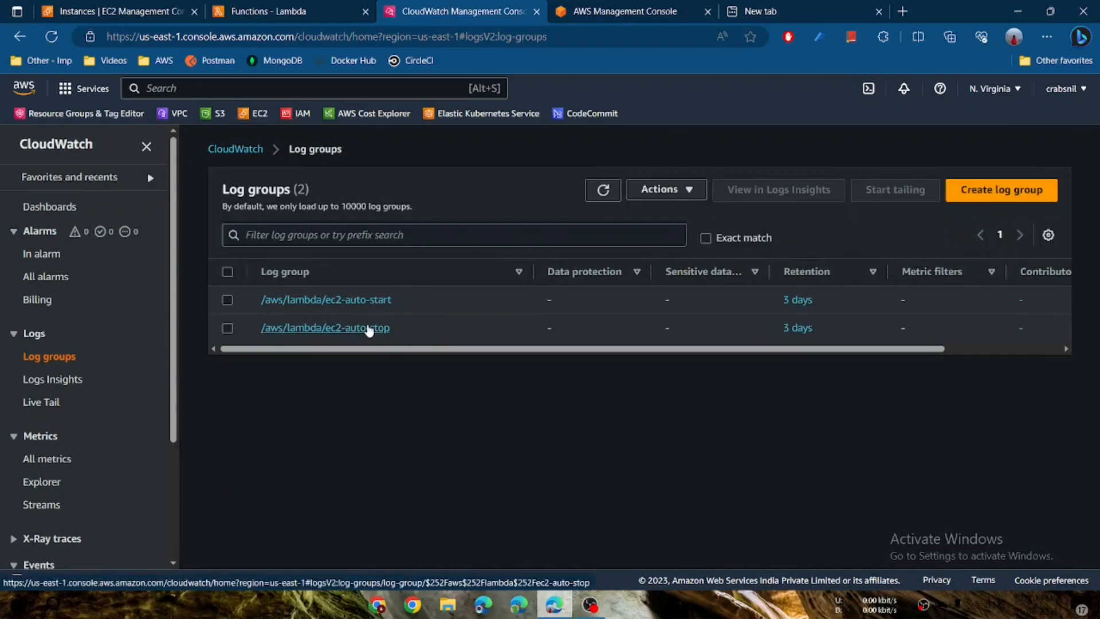
Return to the EC2 instances list, collapse its instance details pane and review the Lambda functions list.
click(164, 11)
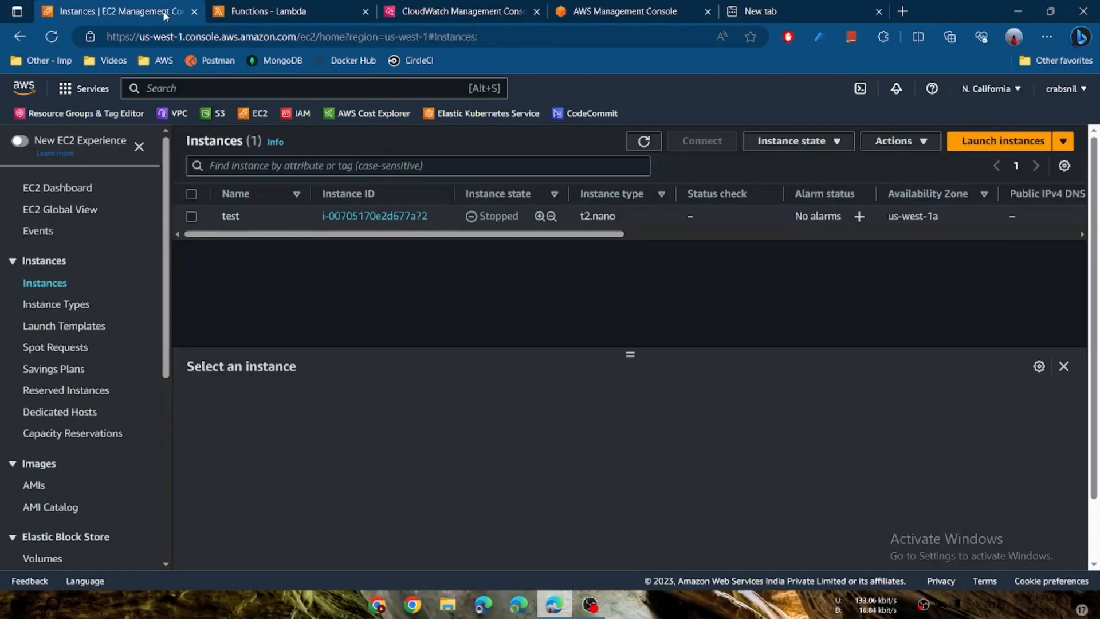
click(1064, 367)
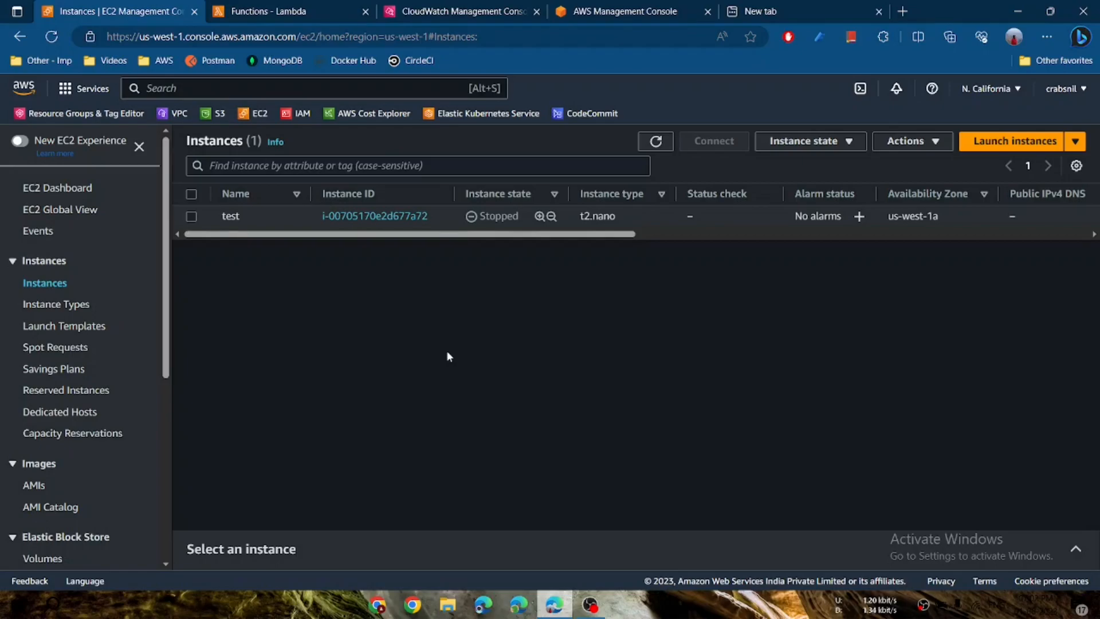
click(287, 11)
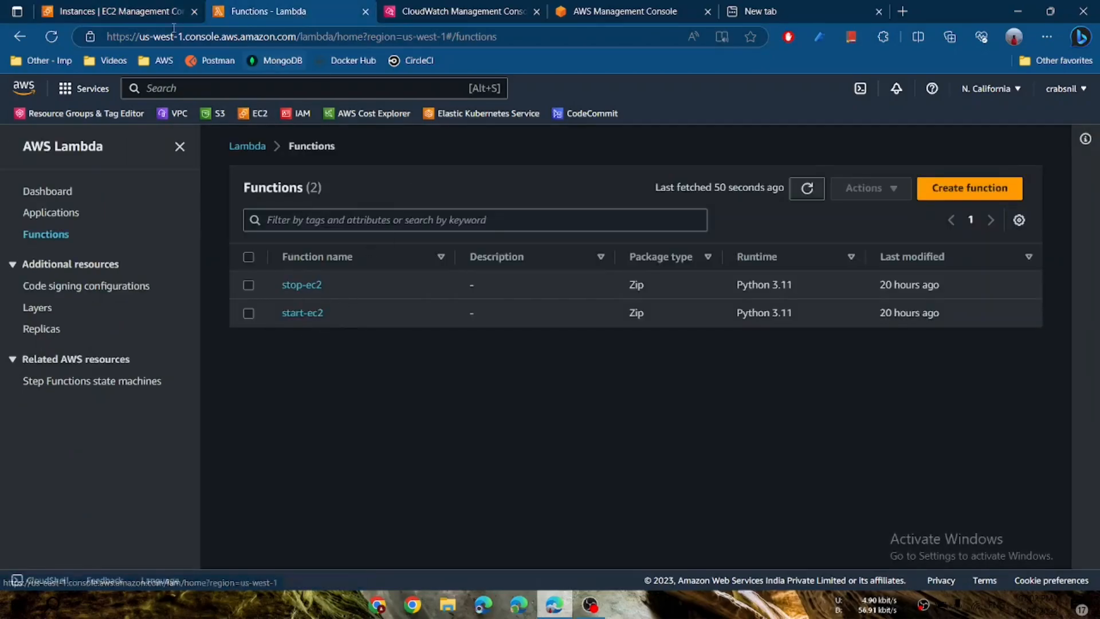
click(115, 12)
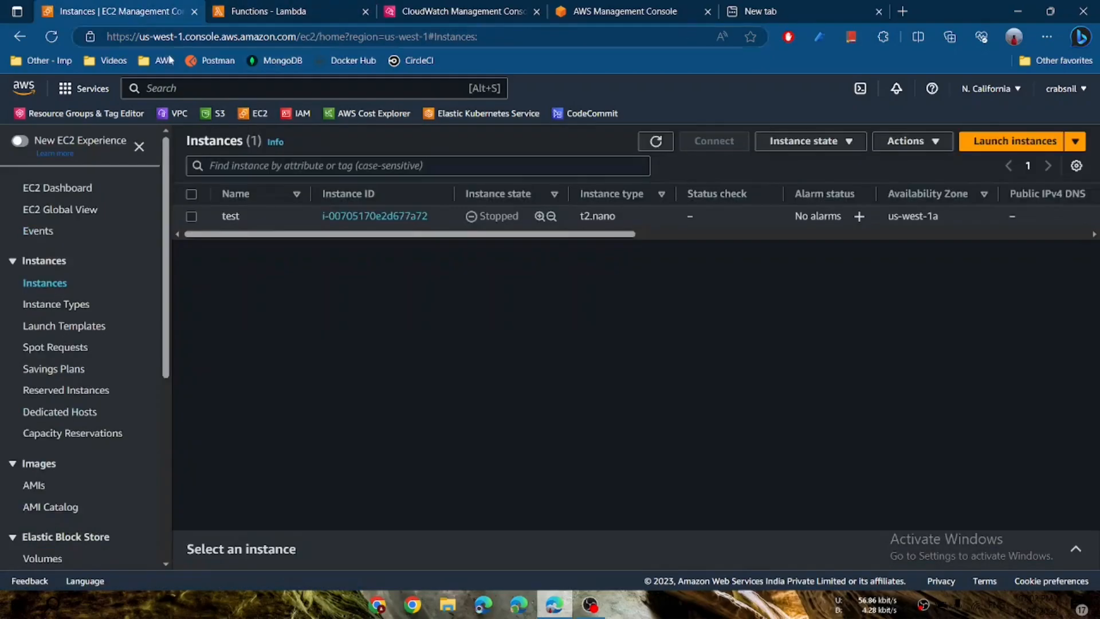
Open the IAM policies list from the console home in the first tab and start creating a new policy.
click(24, 92)
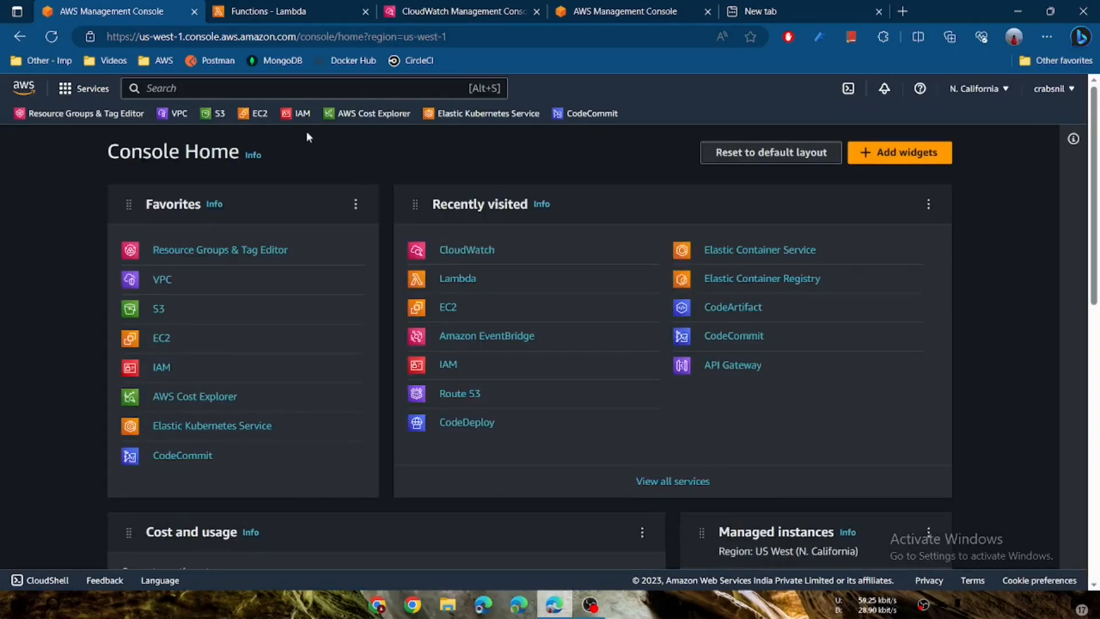
click(282, 114)
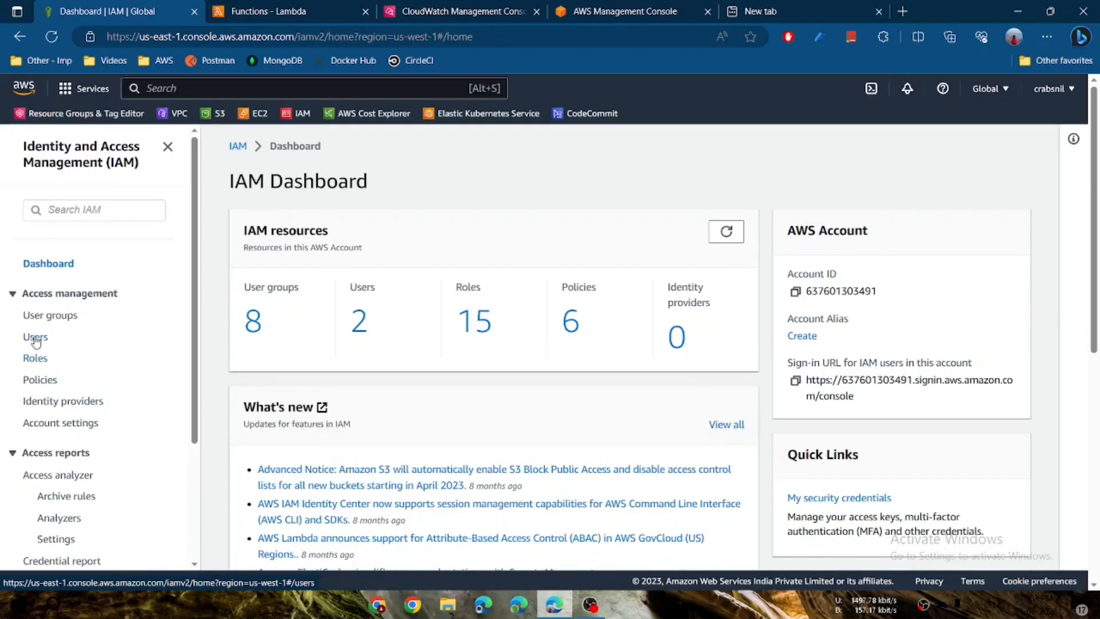
click(35, 359)
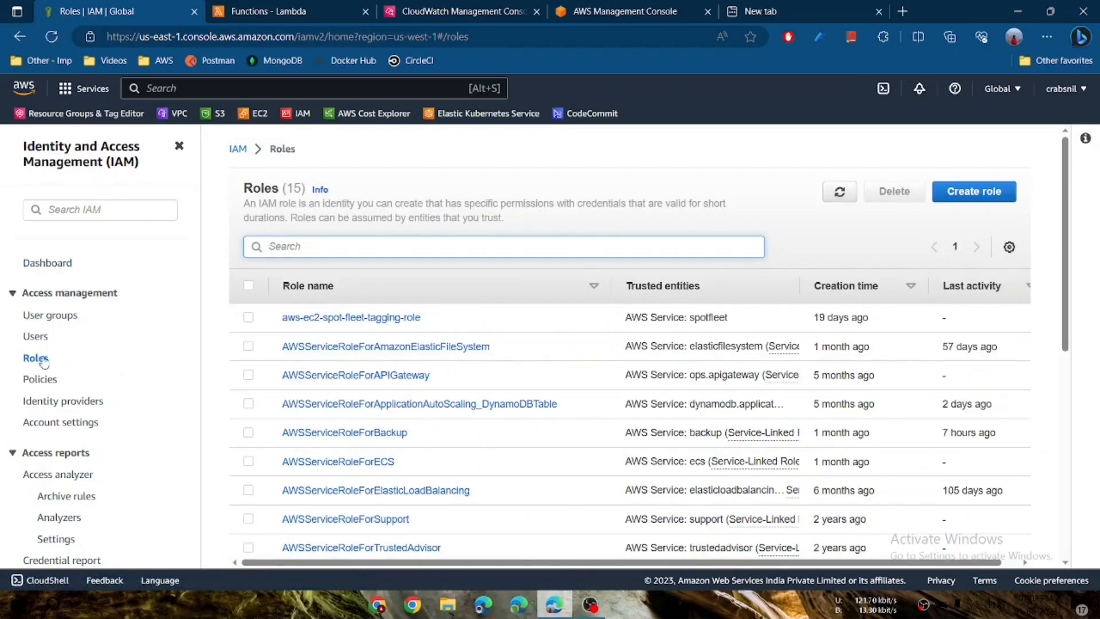
click(47, 384)
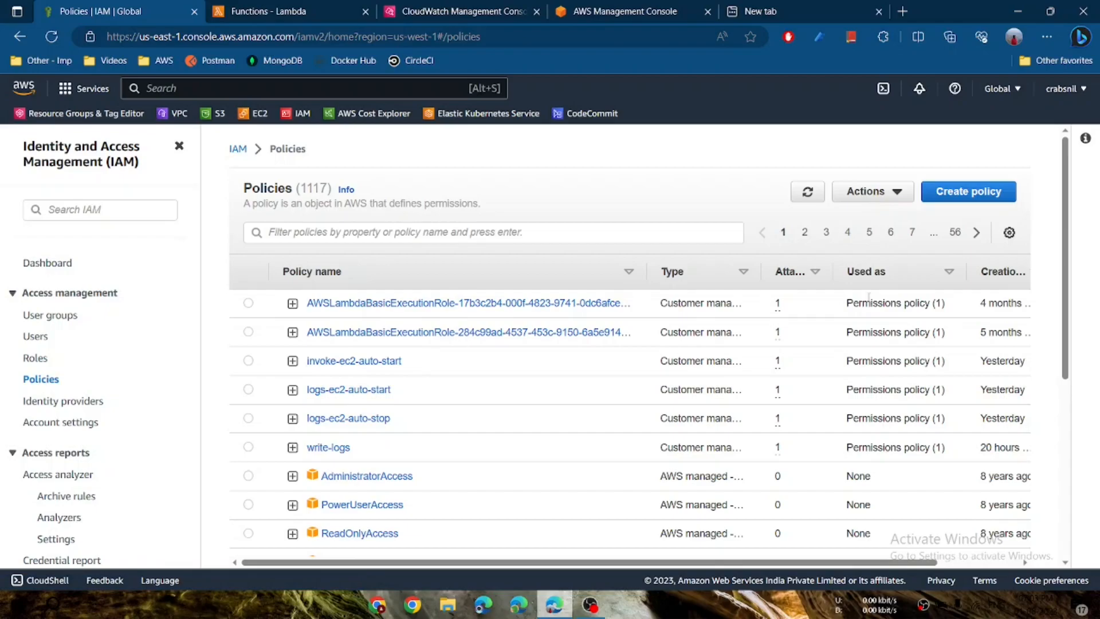
click(968, 195)
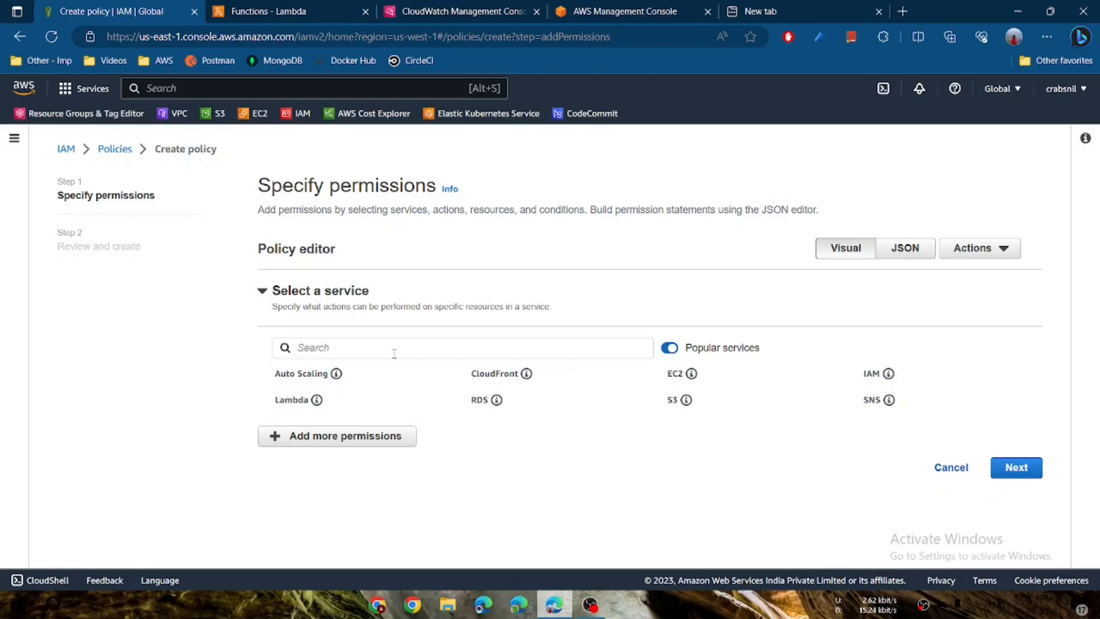
Choose Lambda as the policy's service and allow the InvokeFunction write action.
click(294, 400)
scroll(604, 421, down, 2)
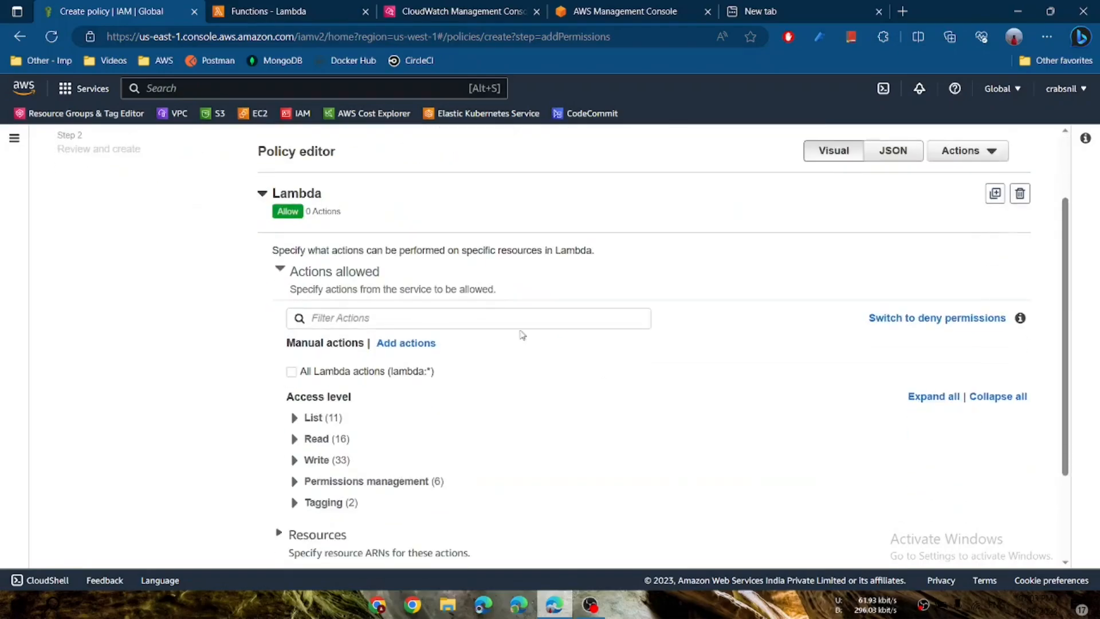
scroll(351, 411, down, 2)
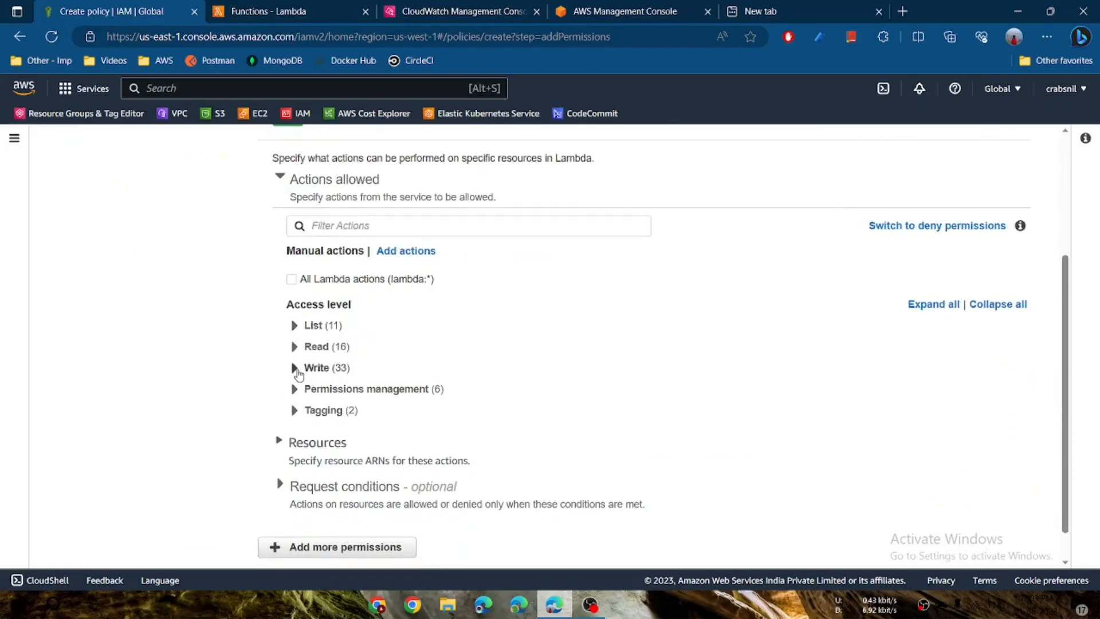
click(294, 368)
scroll(500, 409, down, 3)
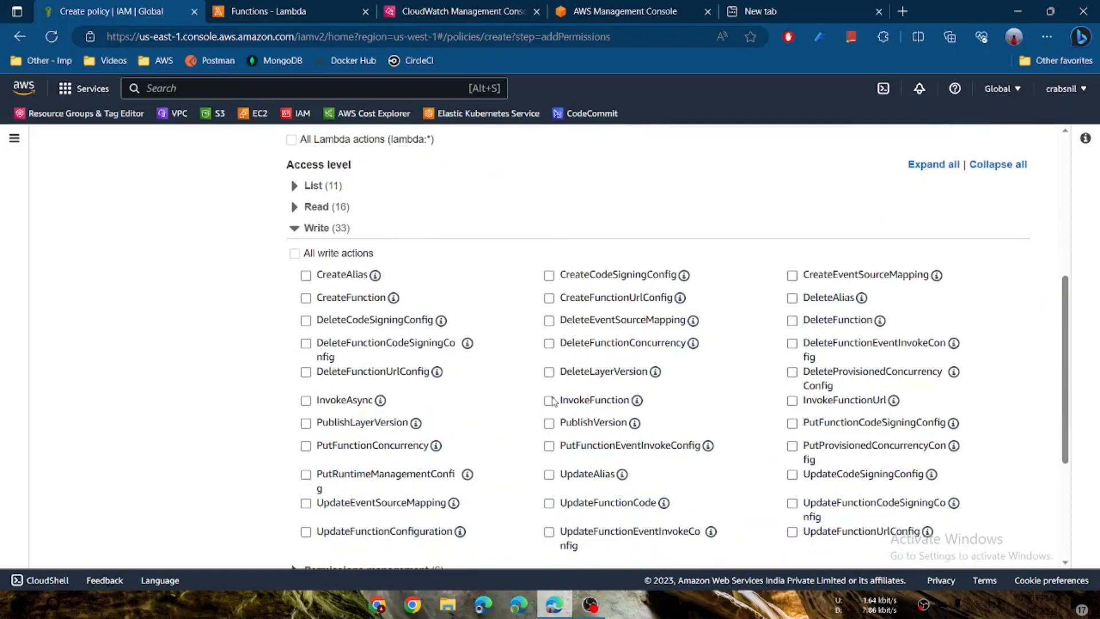
click(551, 400)
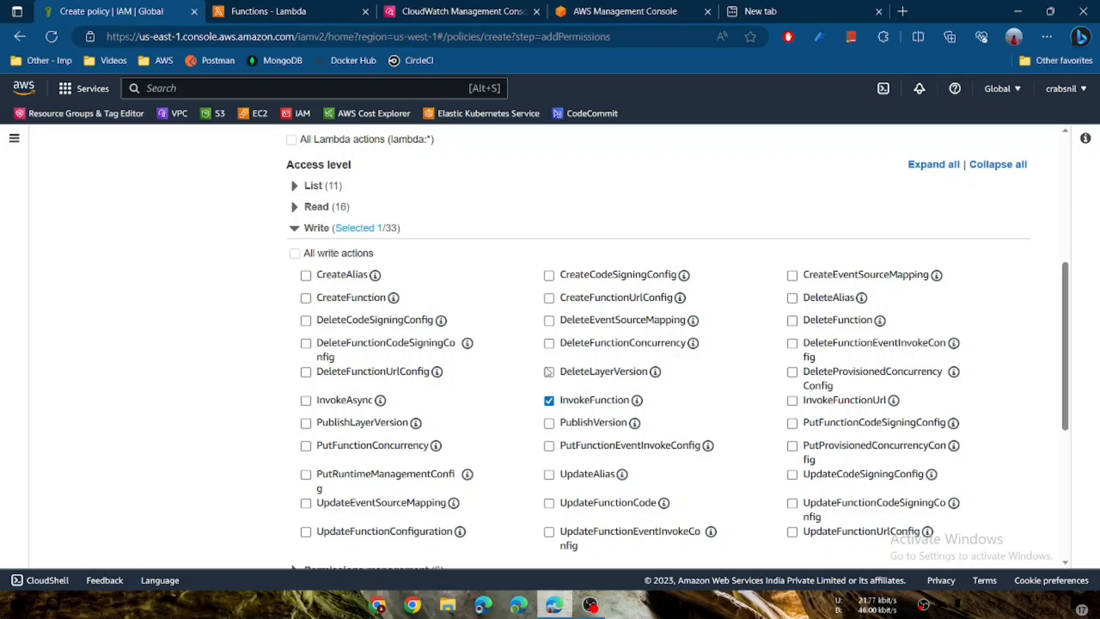
Examine the policy's function resource settings and look up the ARN of the stop-ec2 Lambda function.
scroll(548, 372, down, 5)
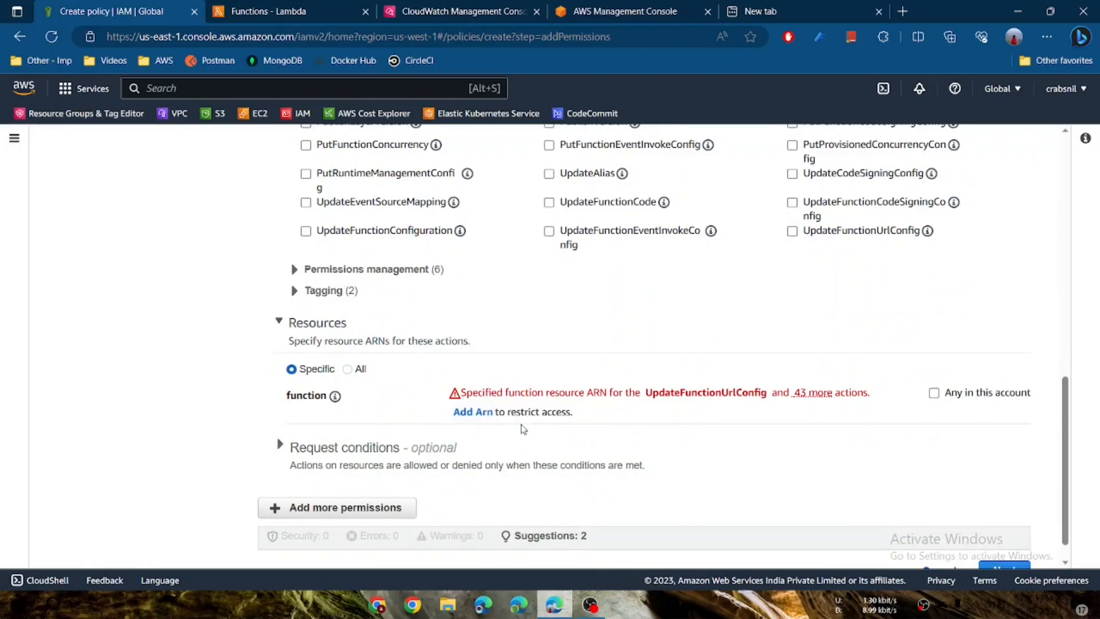
scroll(571, 262, up, 2)
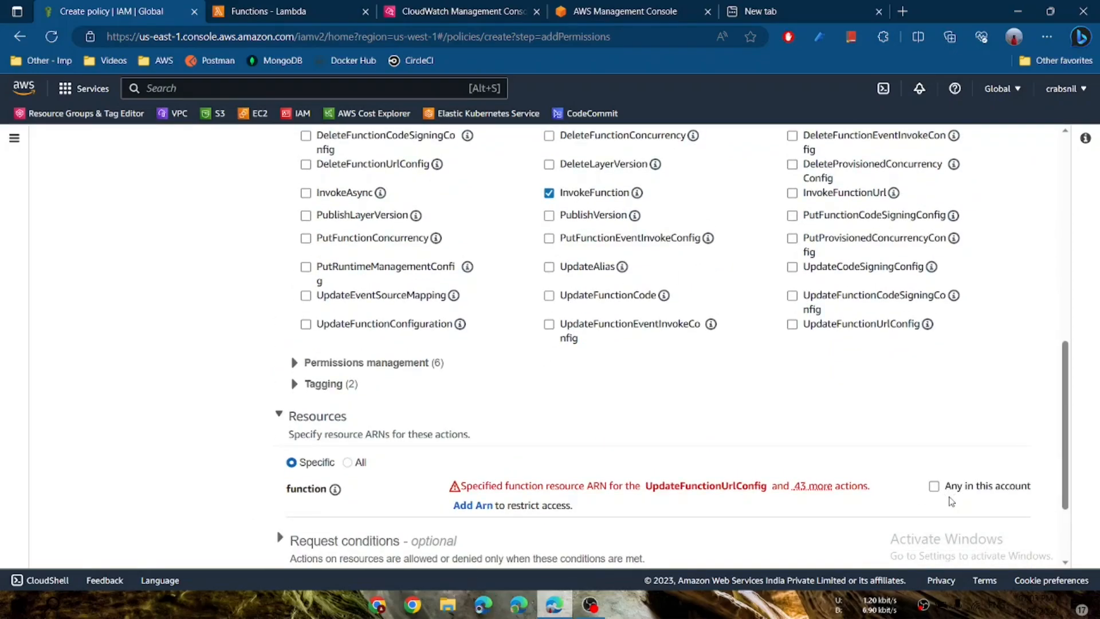
click(291, 11)
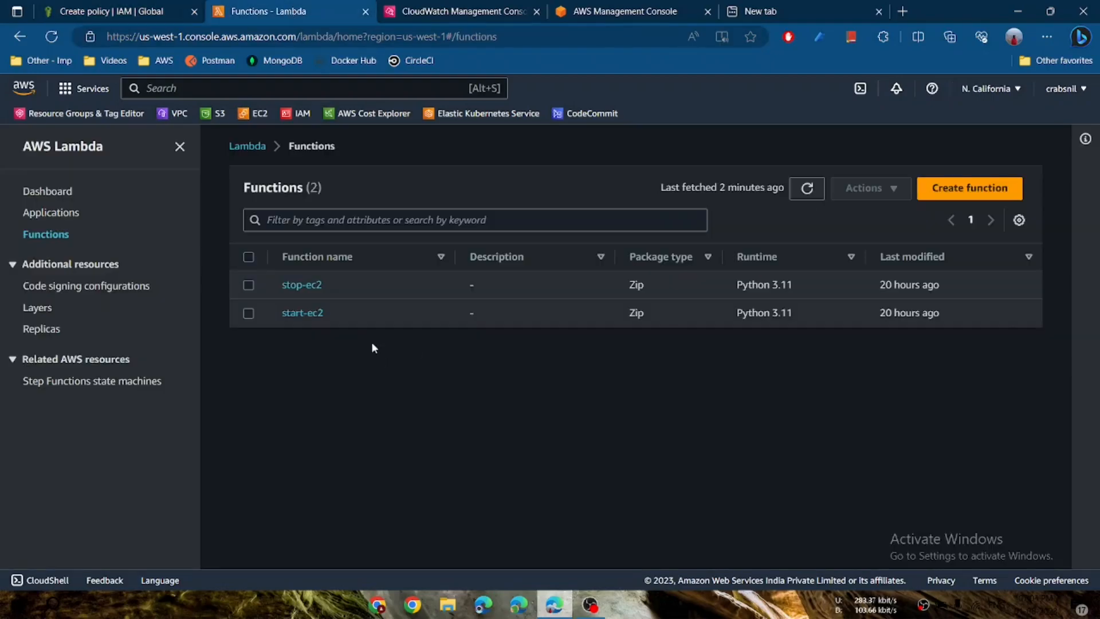
click(127, 11)
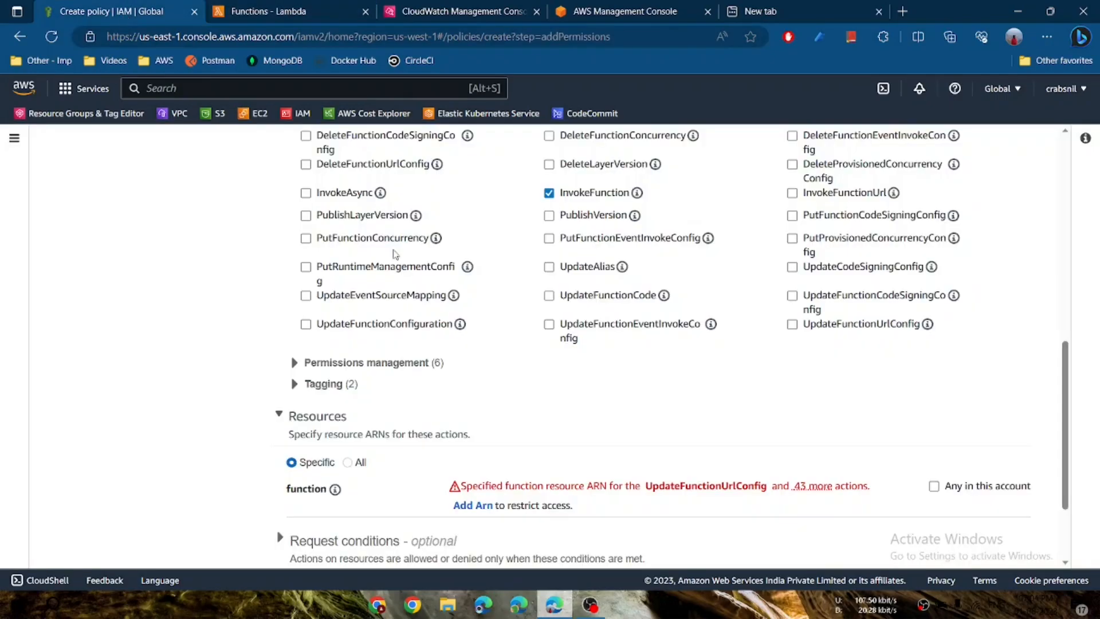
scroll(214, 384, down, 1)
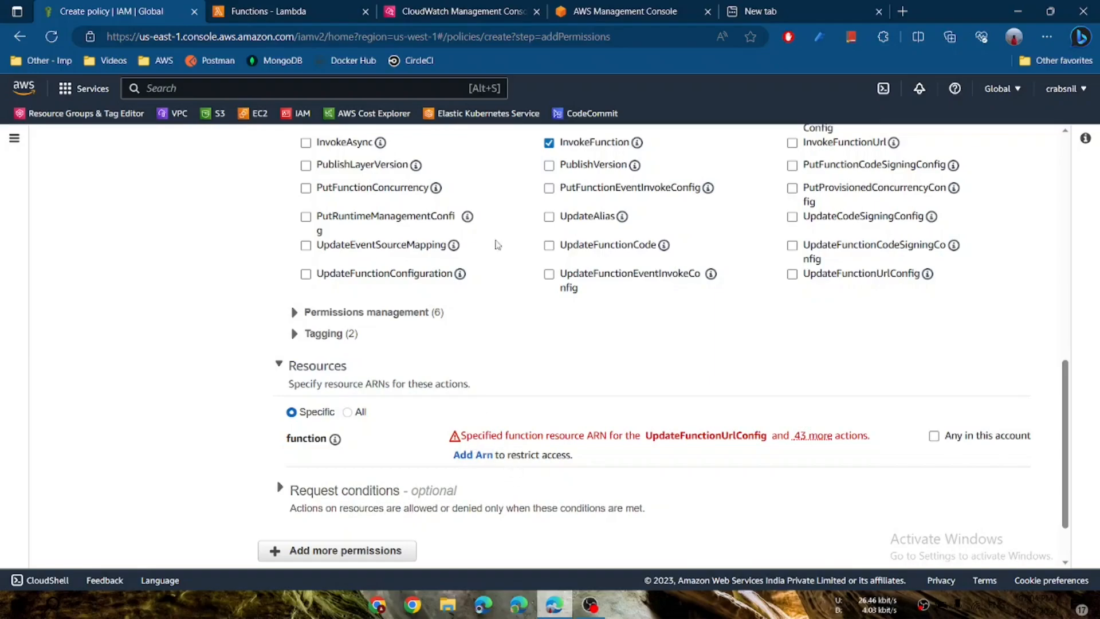
click(315, 16)
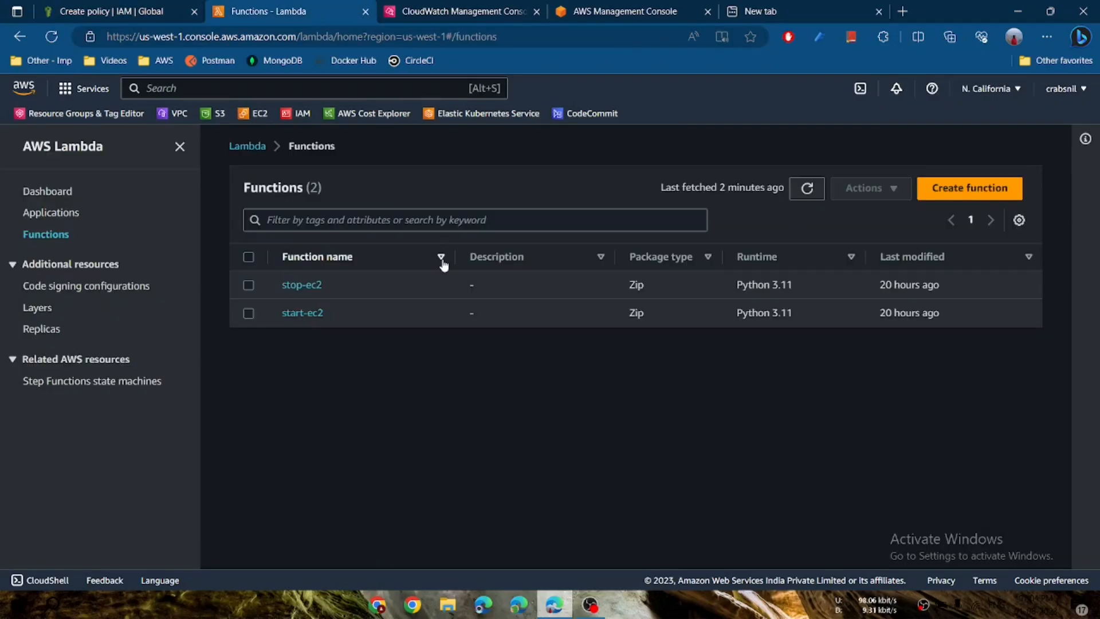
click(307, 287)
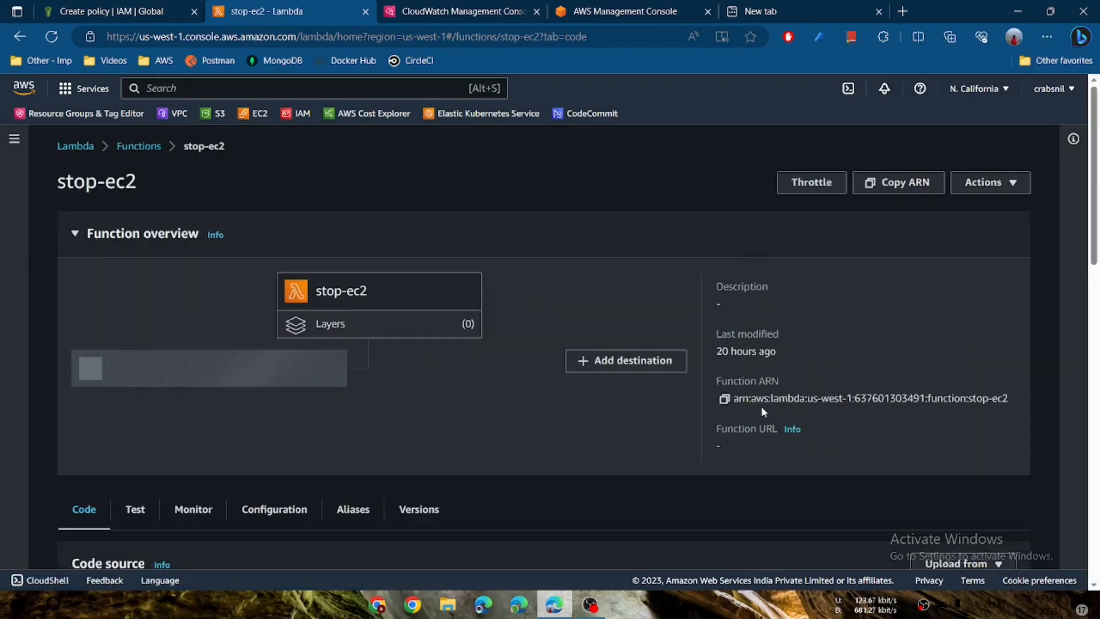
click(122, 10)
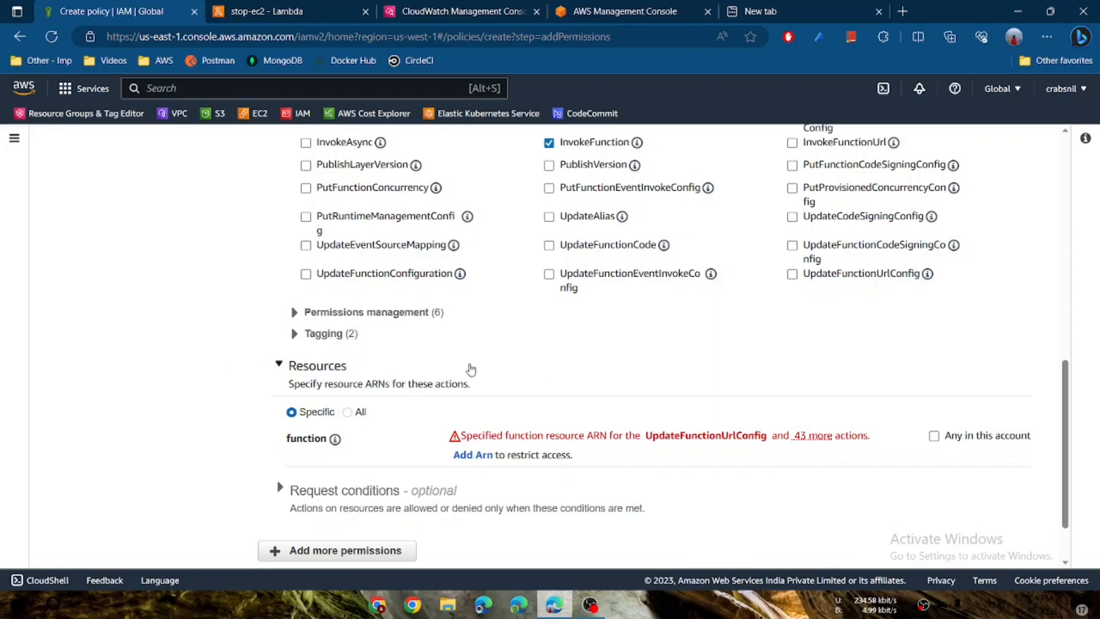
Apply the policy to any Lambda function in this account and proceed to the review stage.
scroll(551, 383, down, 2)
click(934, 373)
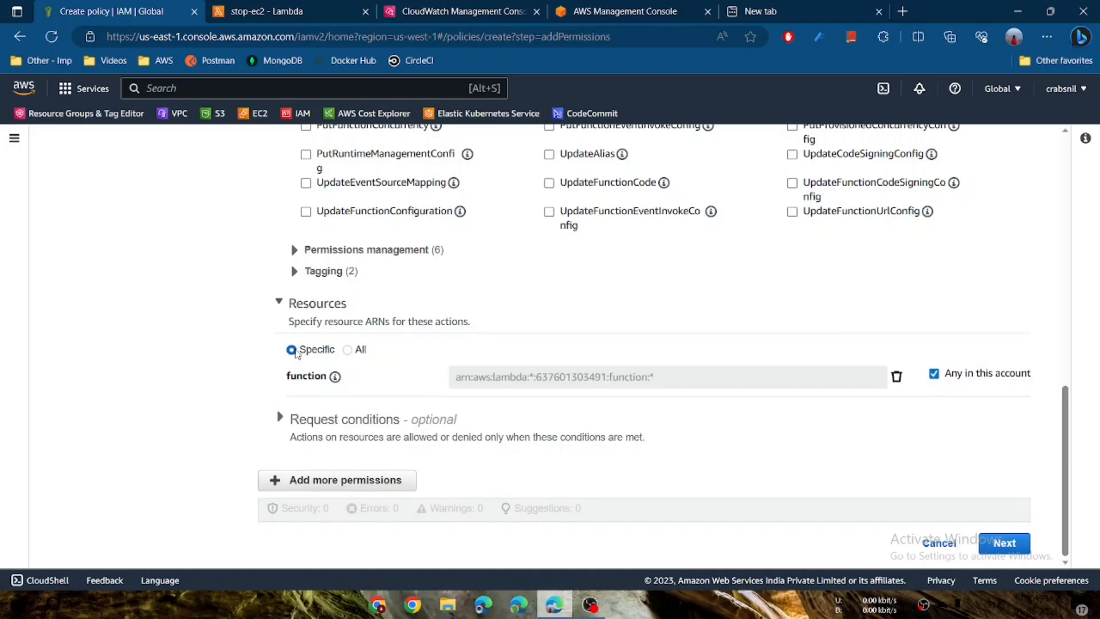
click(1004, 543)
Name the policy invoke-lamda-from-eventbridge and create it.
scroll(356, 264, down, 6)
scroll(356, 264, up, 6)
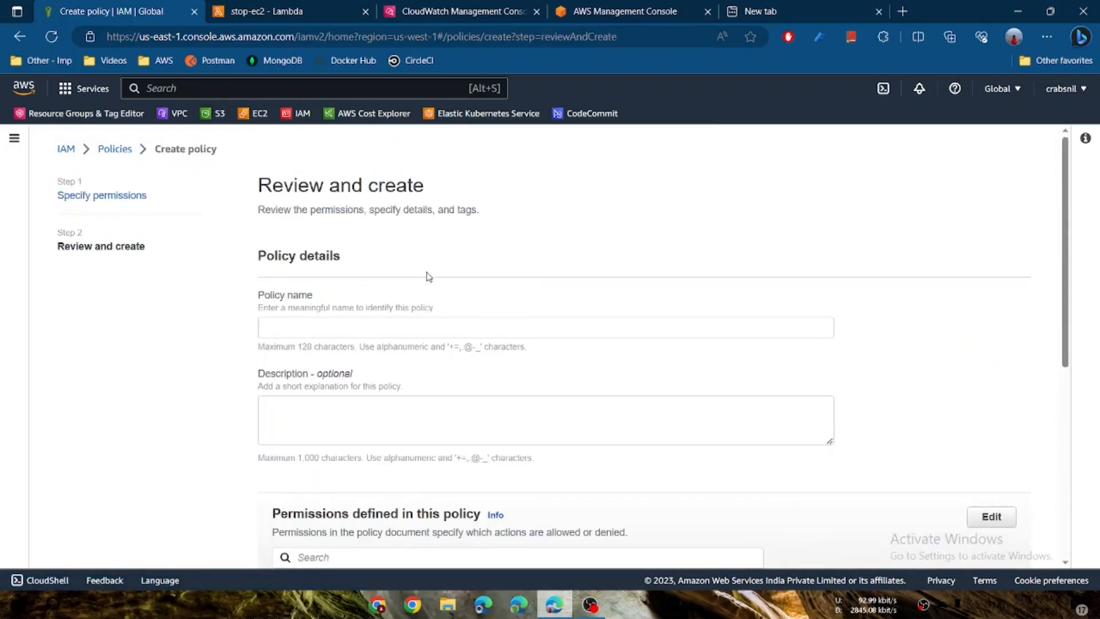
click(327, 326)
text(in)
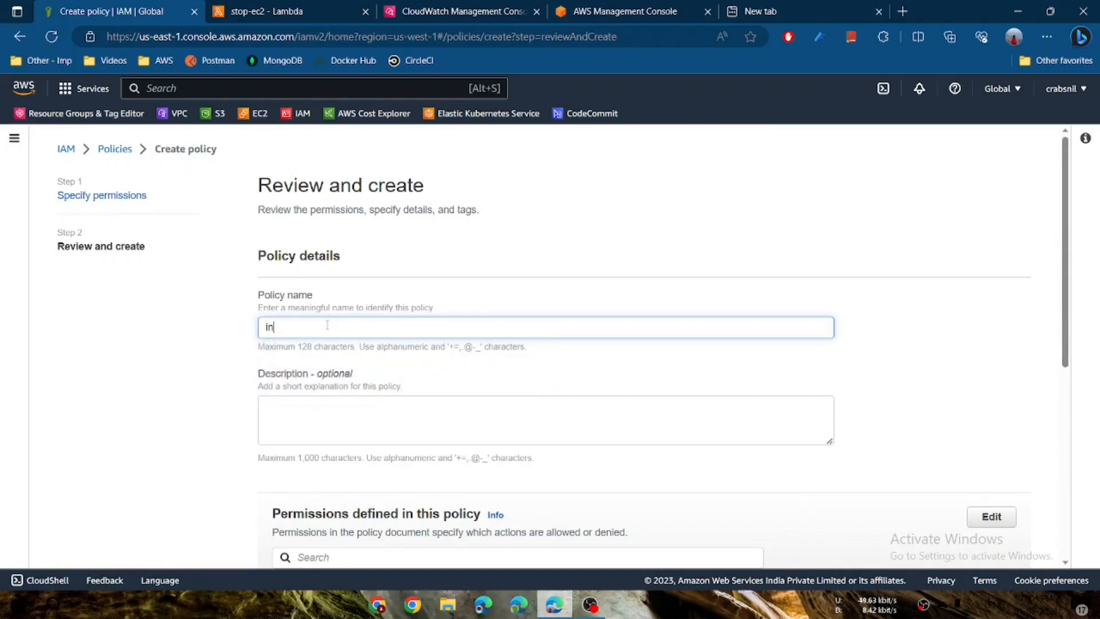
text(voke-lamda-from-eventb)
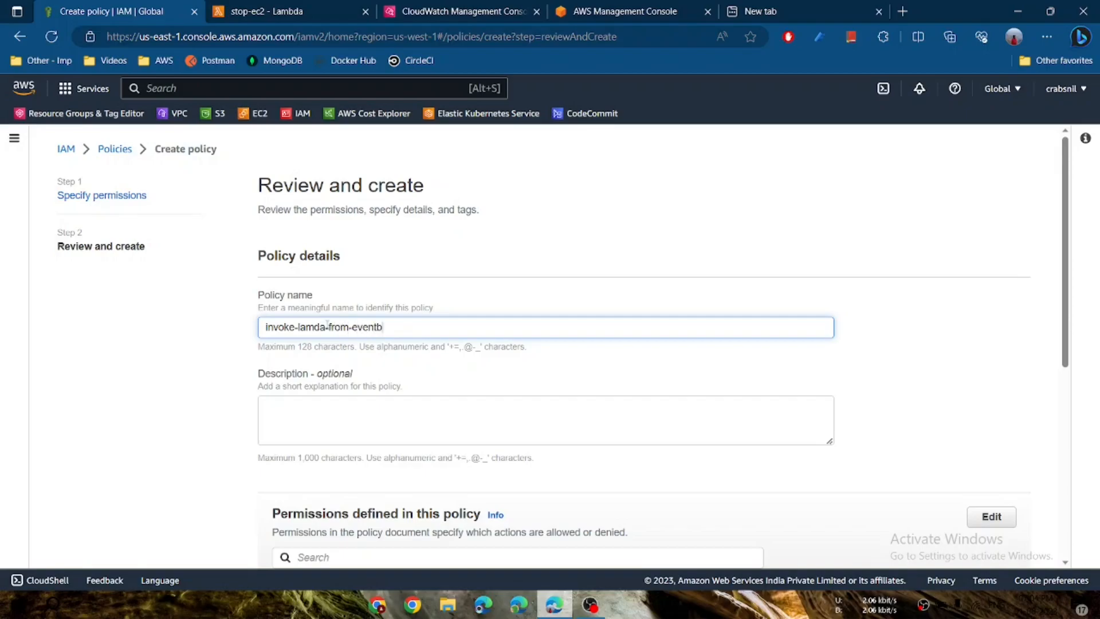
text(ridge)
scroll(522, 369, down, 4)
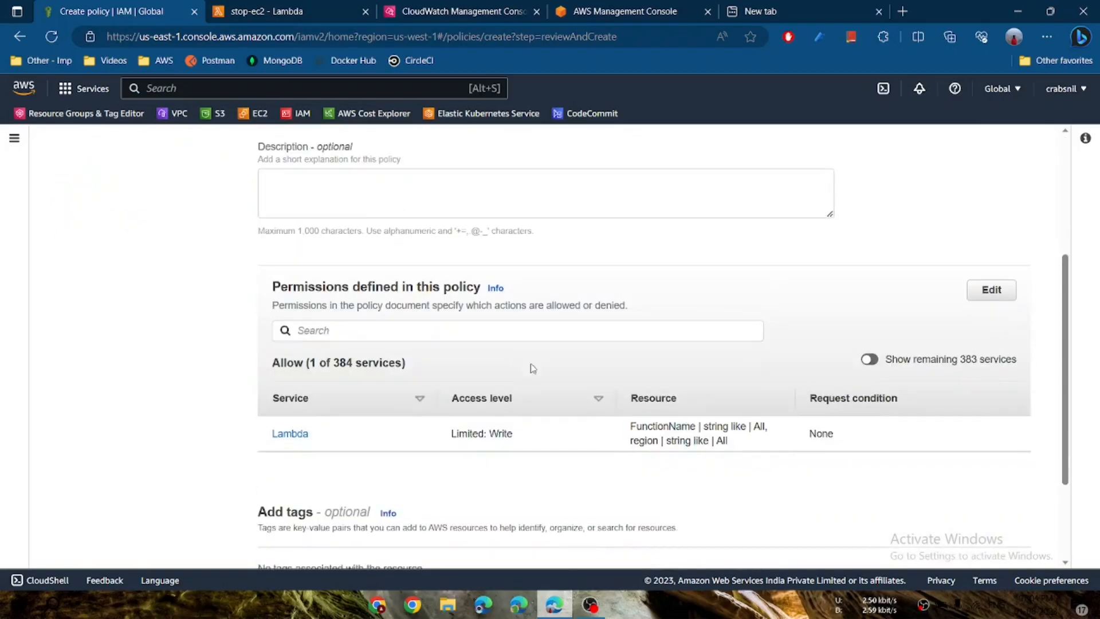
scroll(734, 382, down, 3)
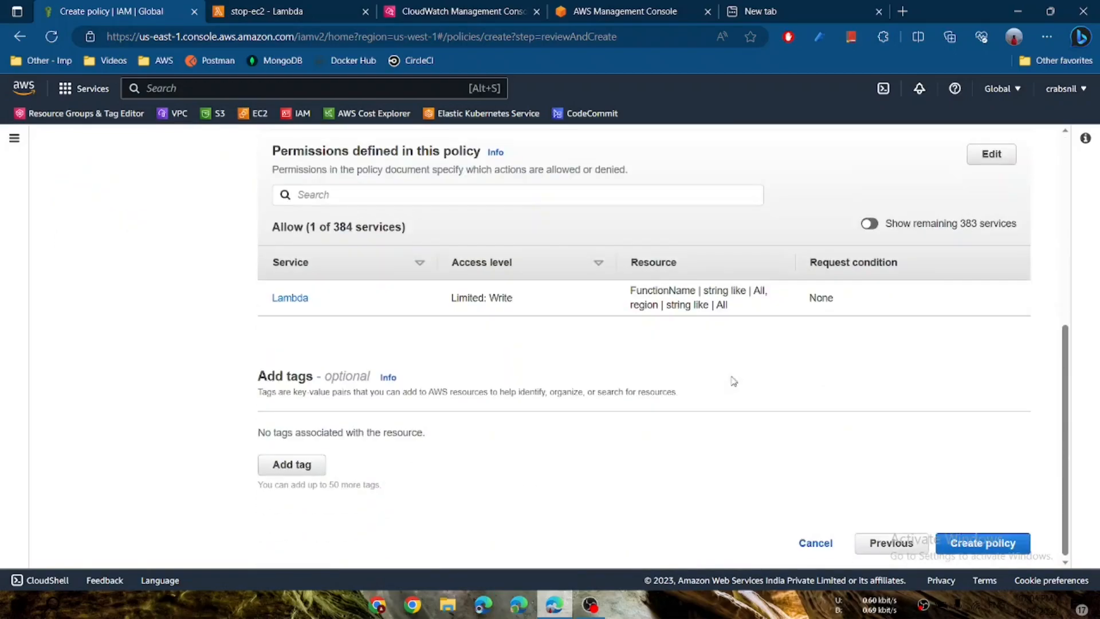
click(956, 543)
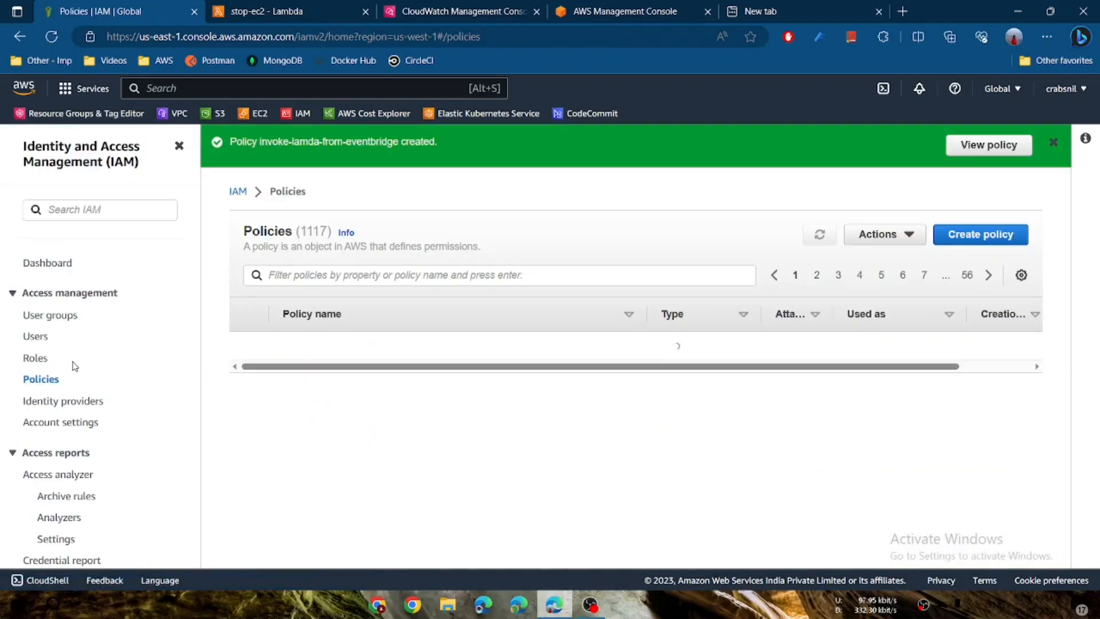
Start creating a new IAM role and choose a custom trust policy as its trusted entity type.
click(38, 358)
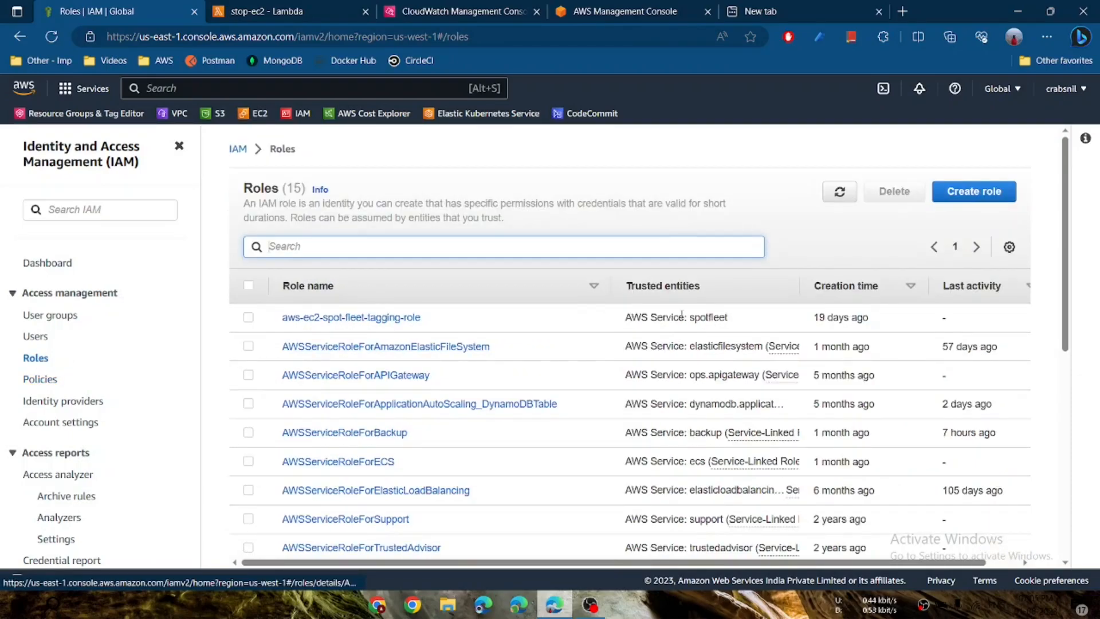
click(985, 202)
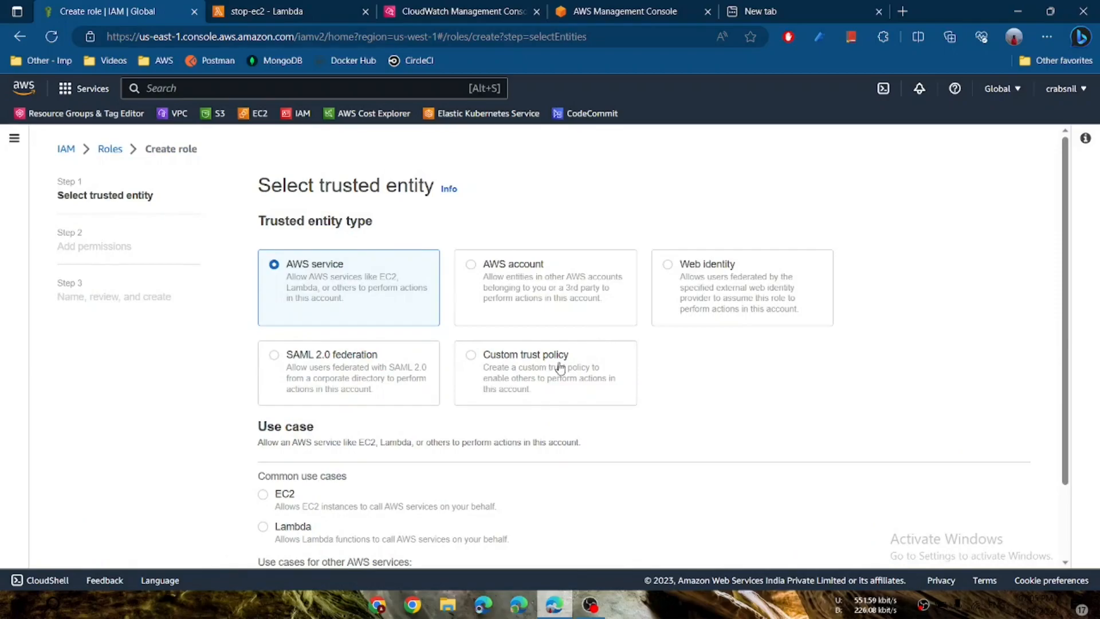
scroll(458, 389, down, 2)
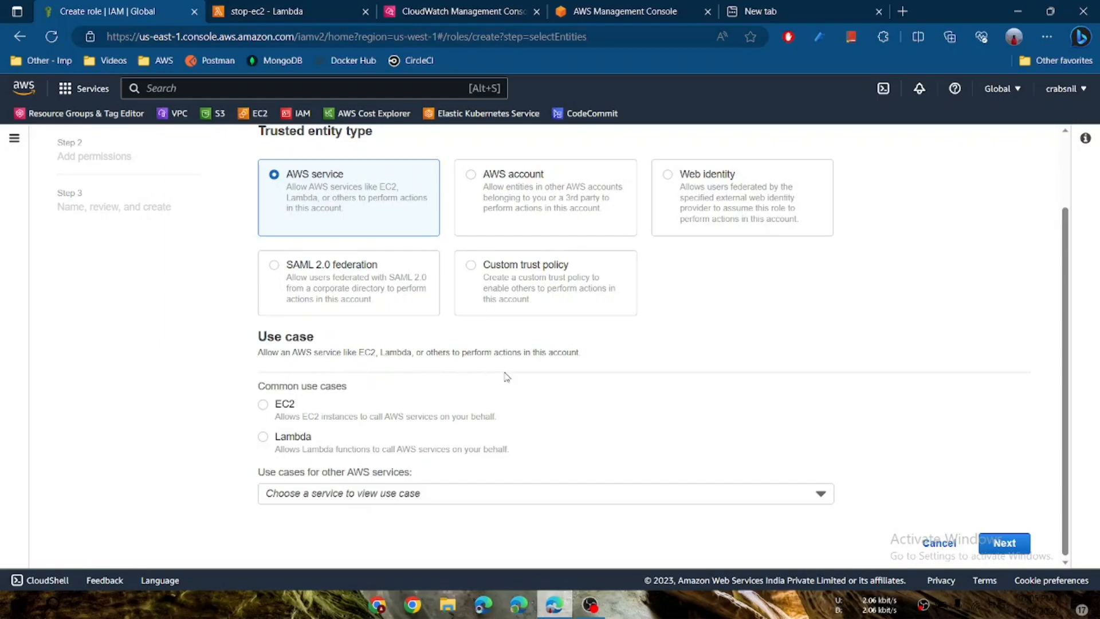
scroll(461, 370, up, 1)
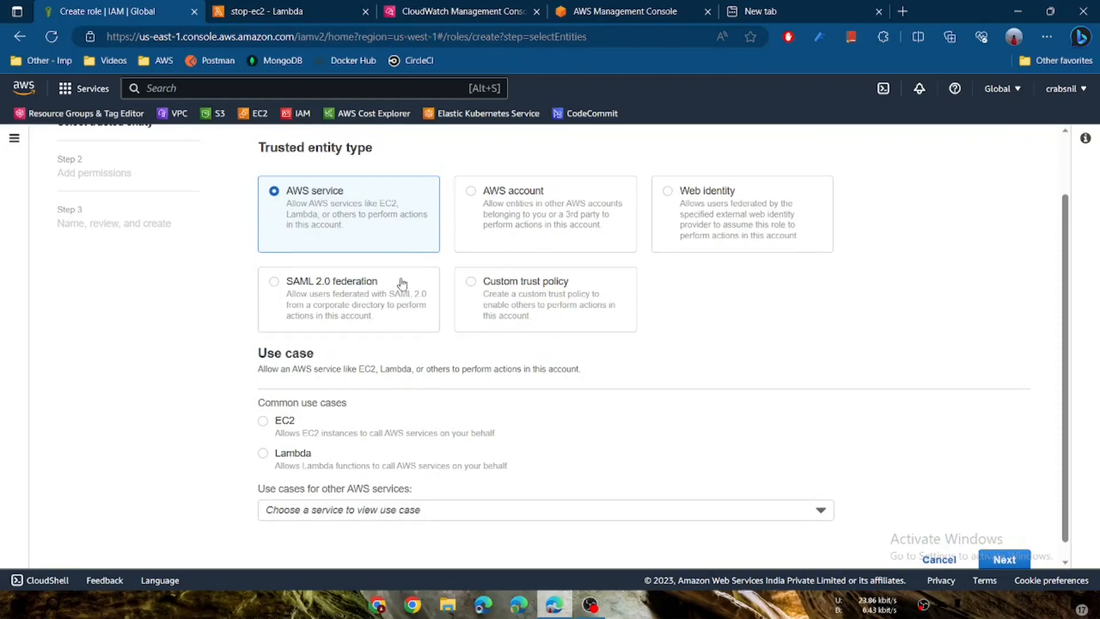
scroll(402, 283, up, 2)
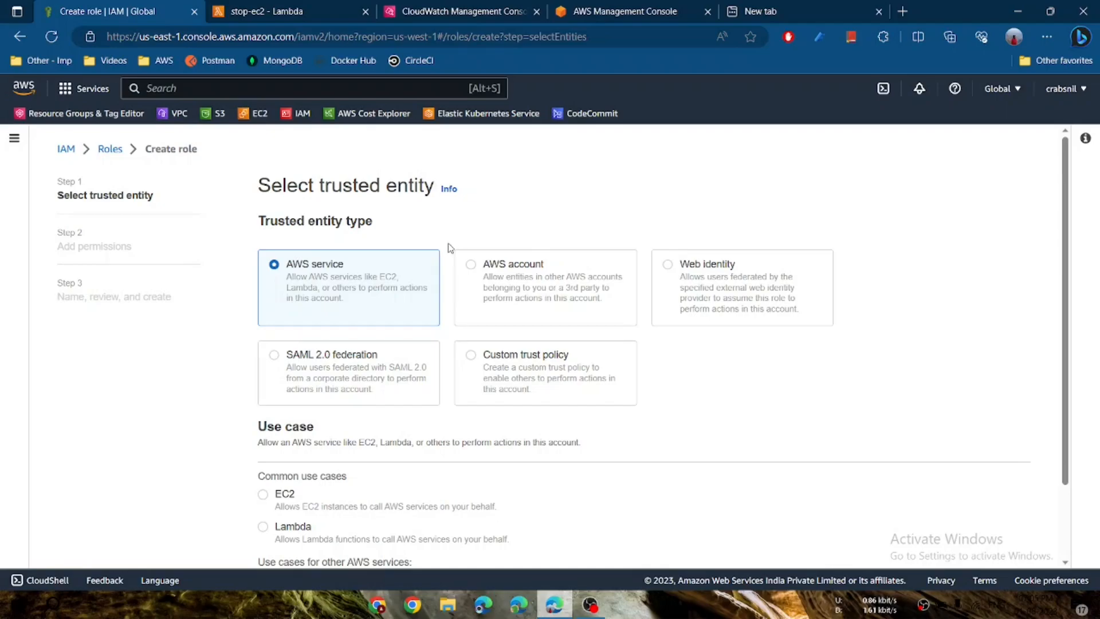
scroll(449, 256, down, 2)
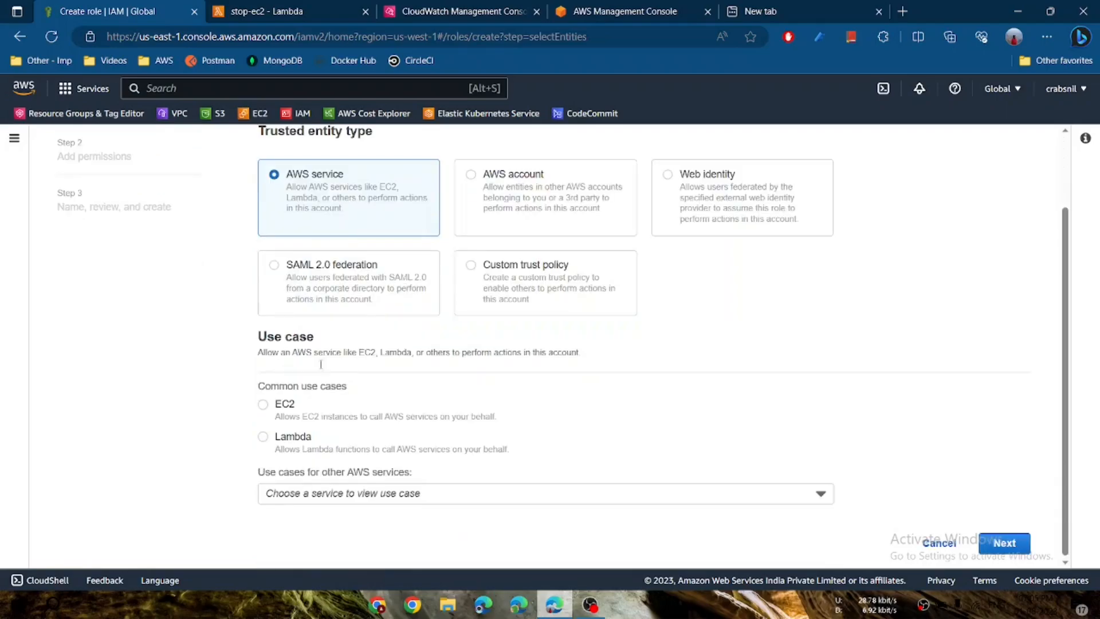
click(264, 439)
click(471, 266)
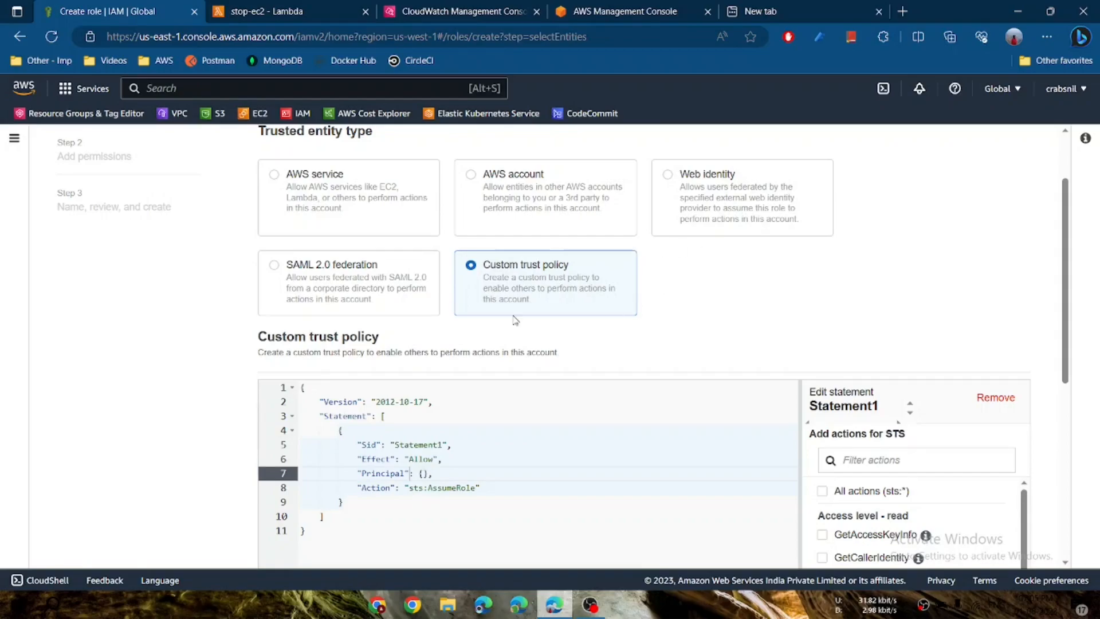
Change the Sid of the trust policy statement to evetnbridgetrustpolicy.
click(443, 446)
key(BackSpace)
key(BackSpace)
key(BackSpace)
key(BackSpace)
key(BackSpace)
key(BackSpace)
key(BackSpace)
key(BackSpace)
key(BackSpace)
key(BackSpace)
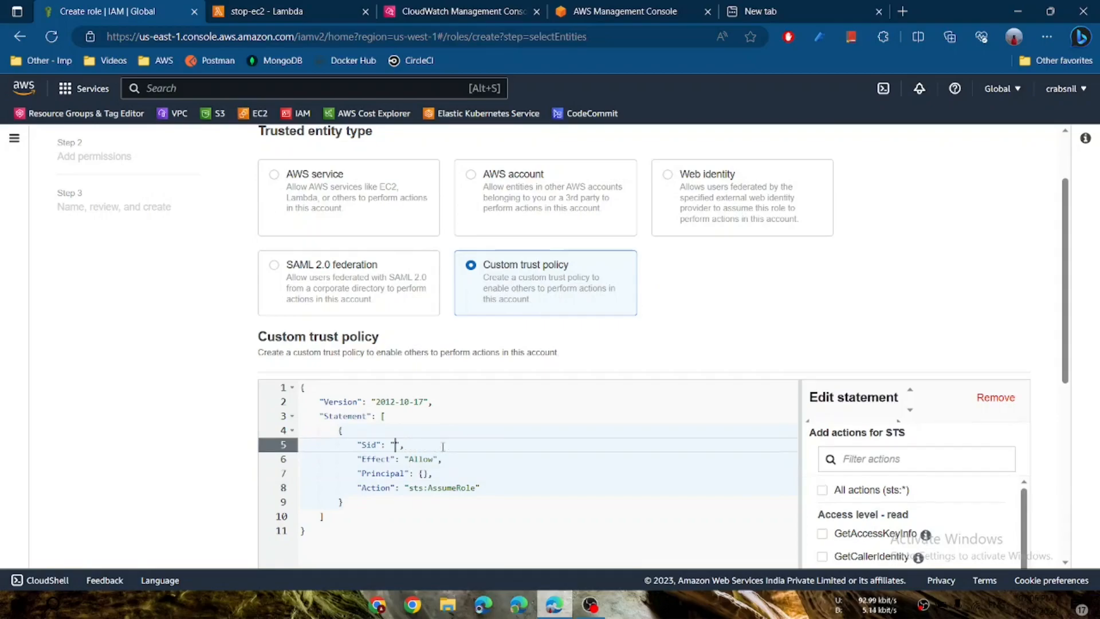
text(evetnbridge)
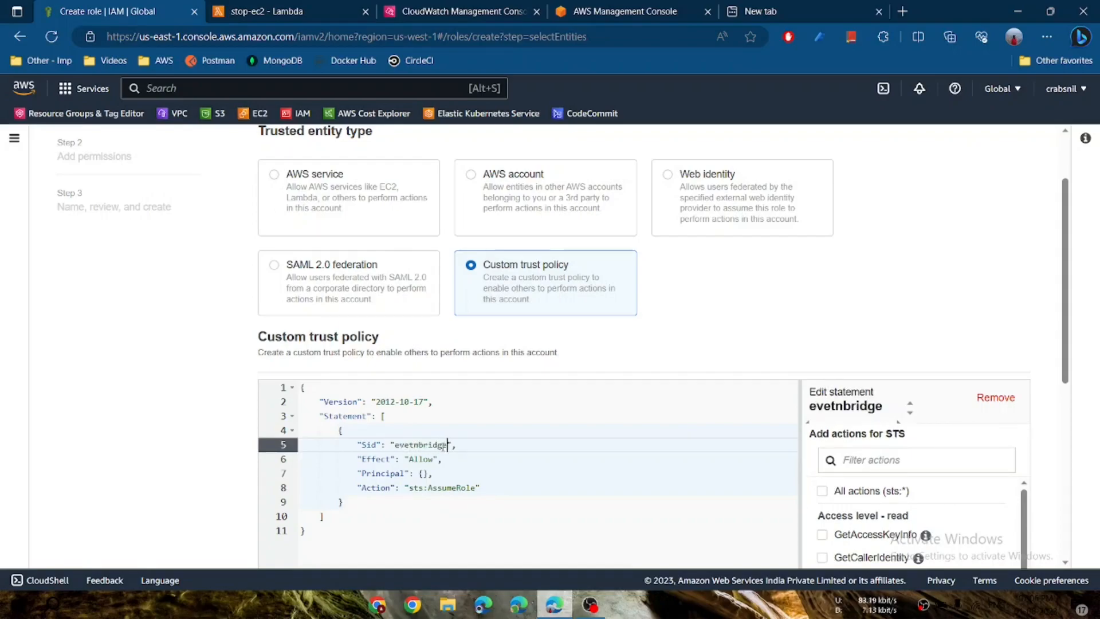
text(trustpoli)
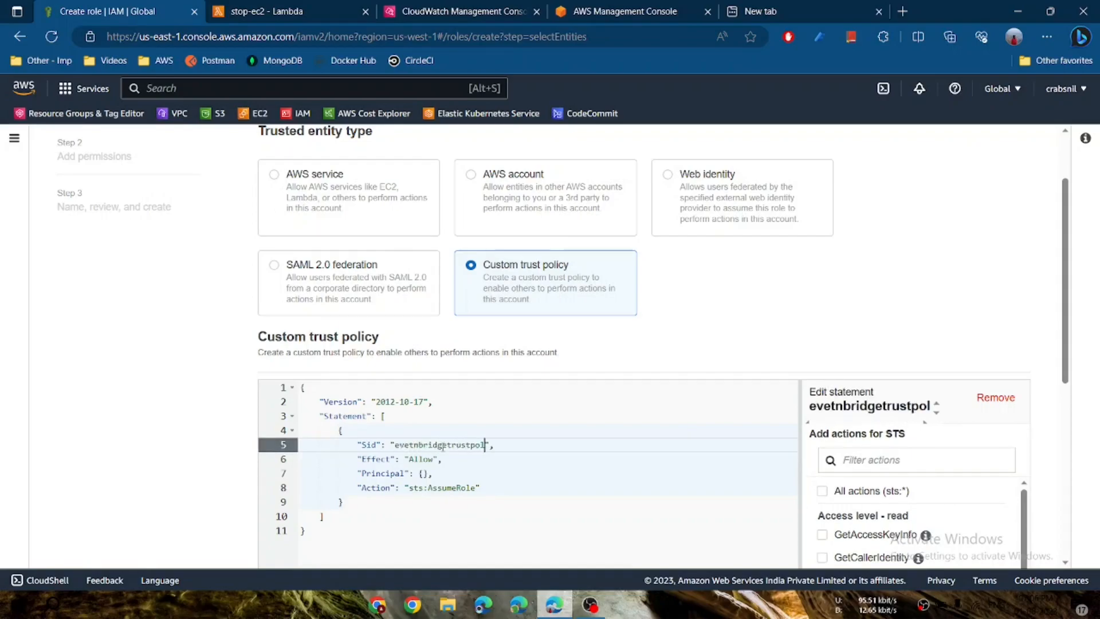
text(cy)
scroll(441, 450, down, 1)
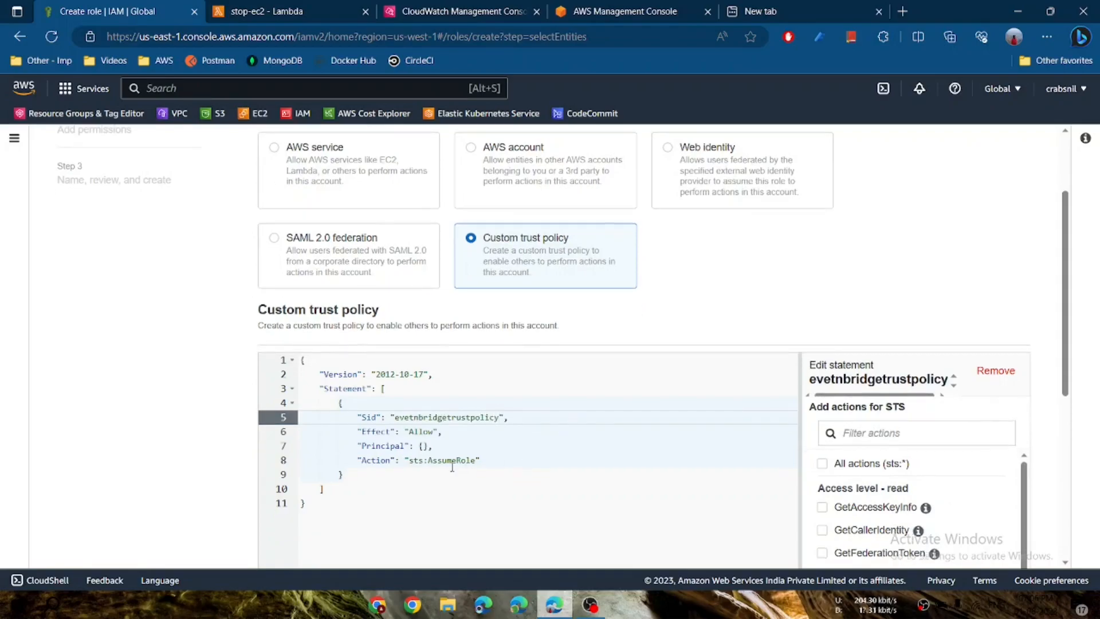
click(438, 448)
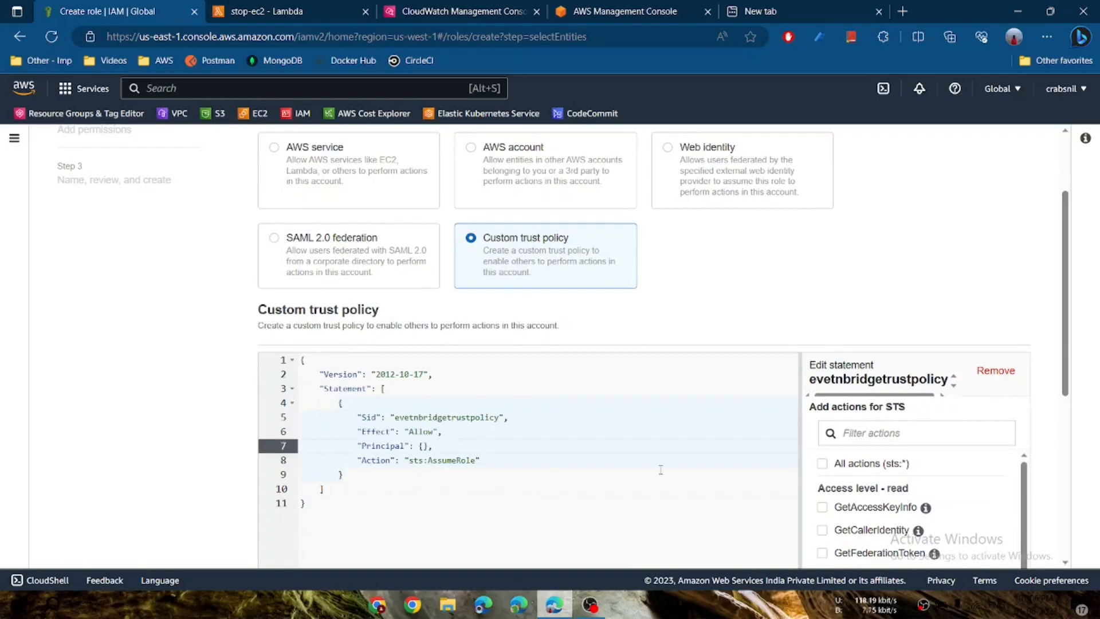
scroll(661, 470, down, 2)
scroll(661, 470, down, 2)
scroll(815, 467, down, 1)
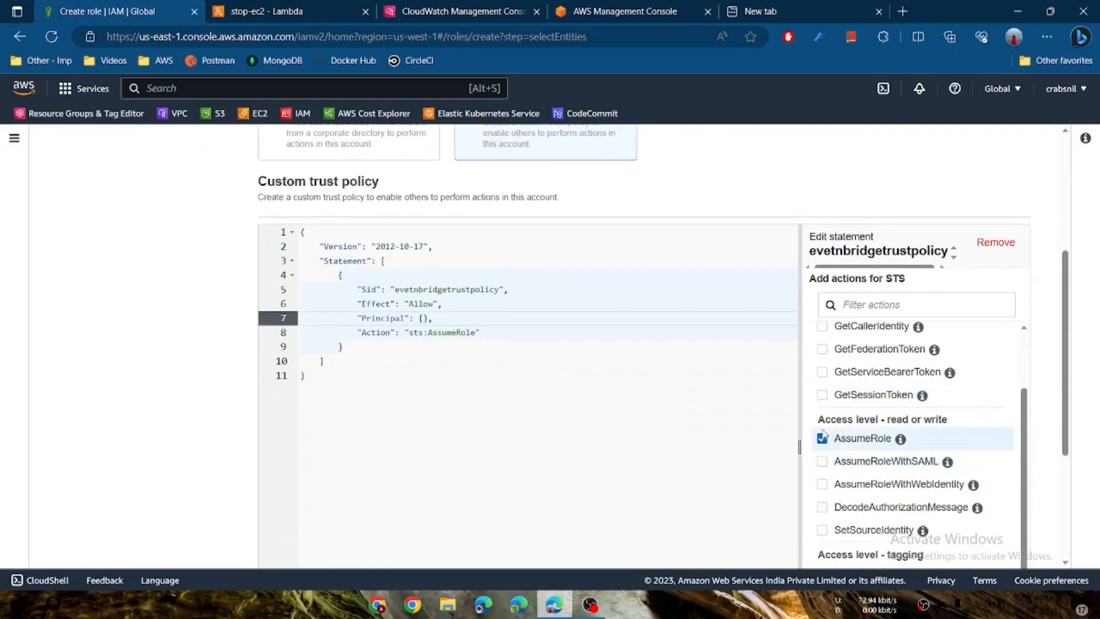
scroll(820, 453, down, 4)
click(1000, 402)
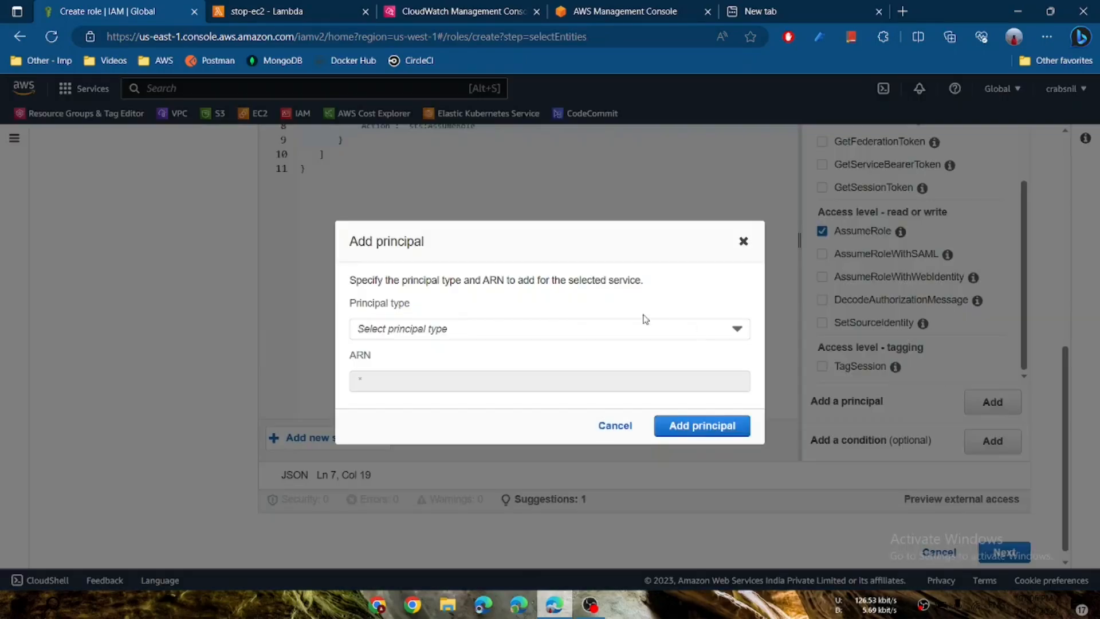
click(451, 331)
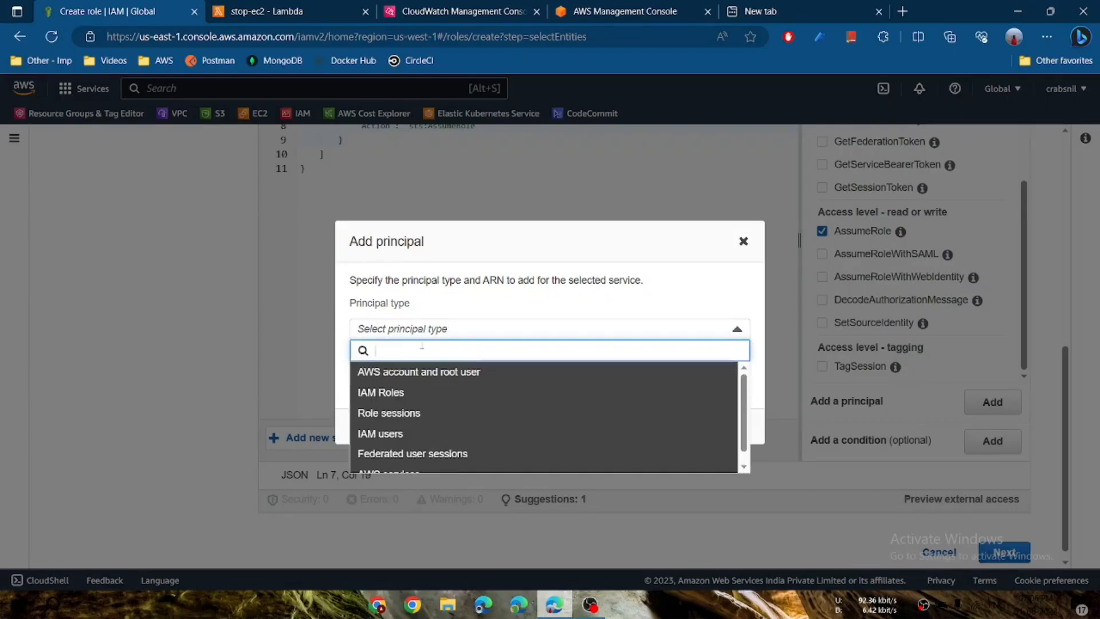
click(744, 241)
Begin adding a principal to the trust policy statement with AWS services as the principal type.
scroll(814, 243, up, 5)
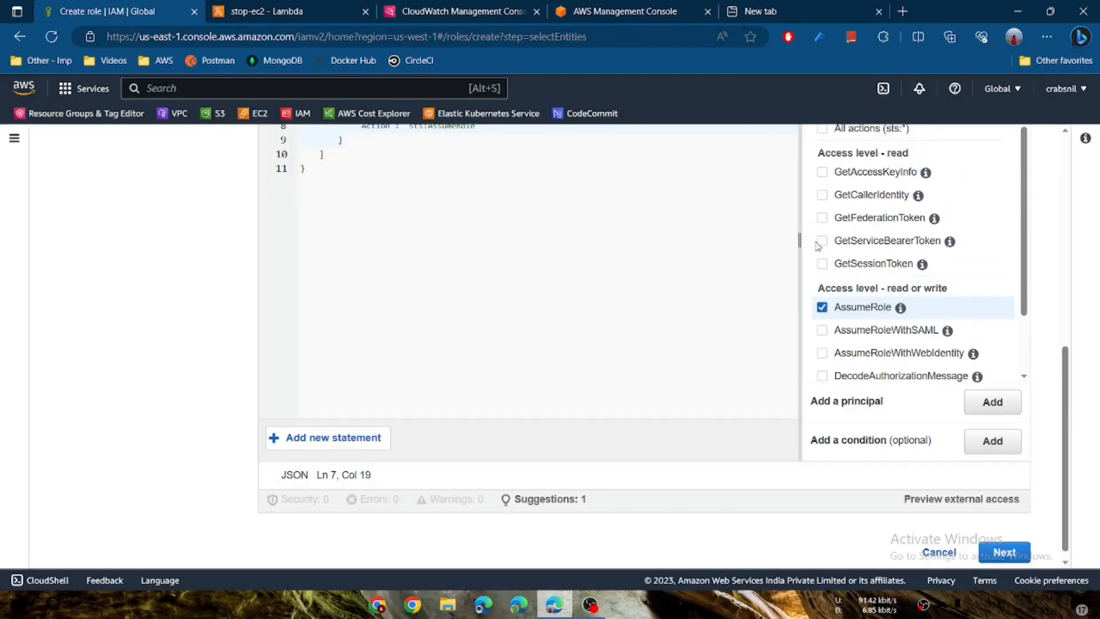
scroll(818, 246, up, 1)
scroll(910, 371, down, 4)
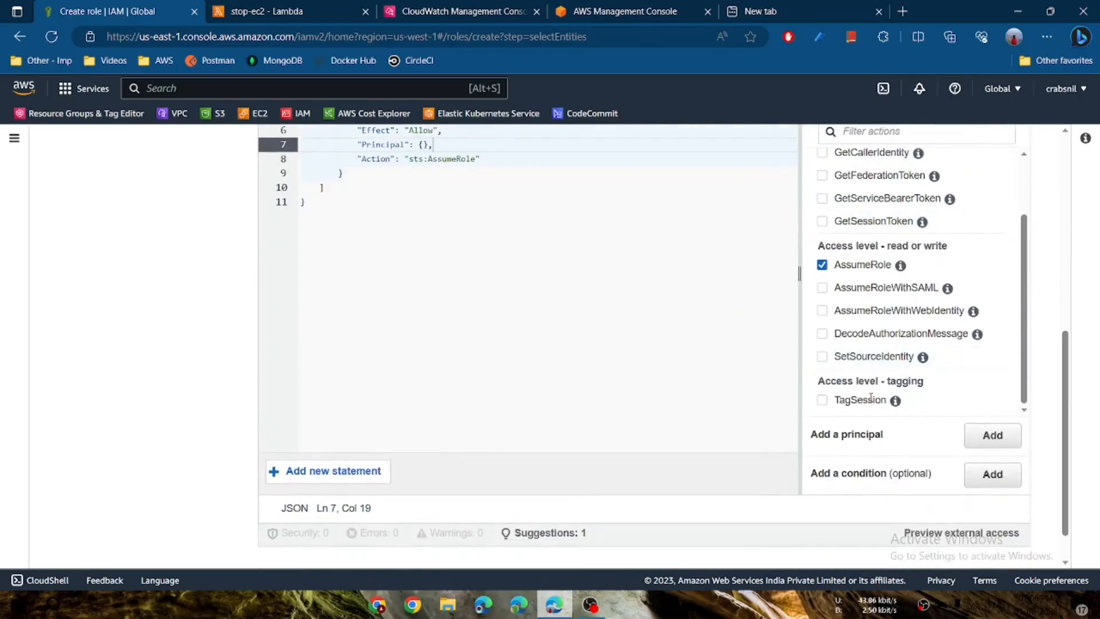
click(989, 440)
click(470, 329)
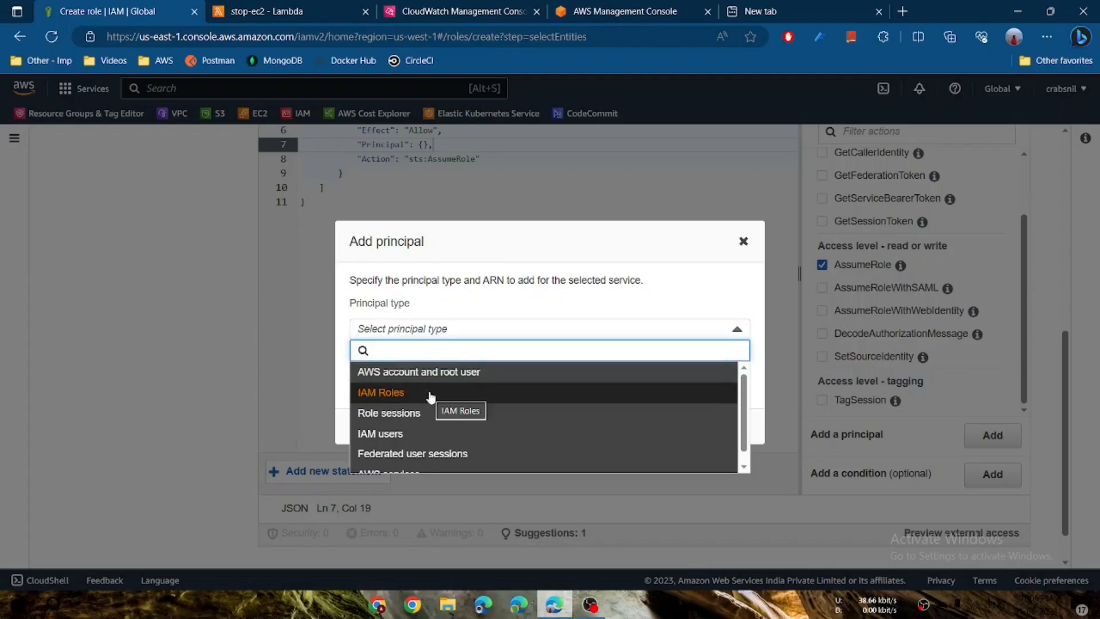
scroll(430, 395, down, 1)
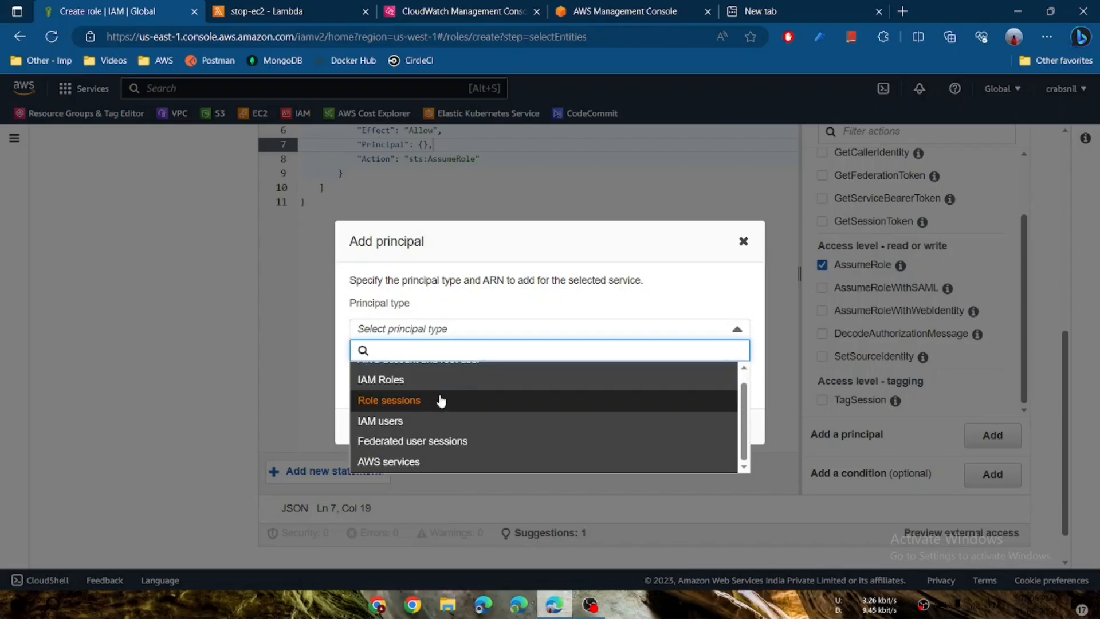
click(420, 465)
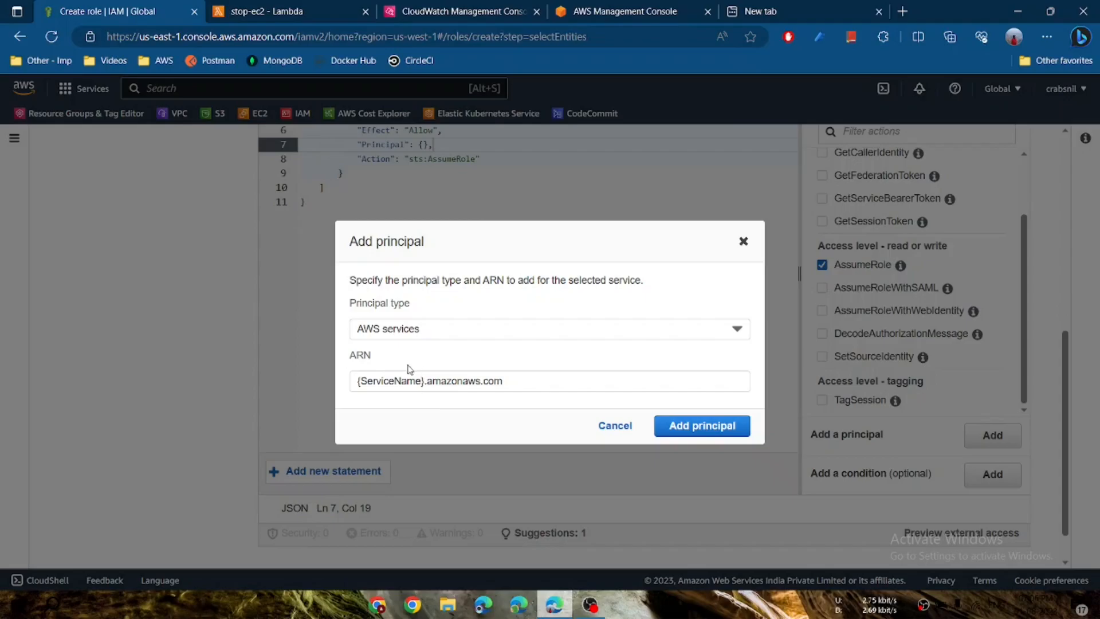
Search the web for "aws service endpoint" in the empty browser tab and open the AWS General Reference page on service endpoints.
click(790, 10)
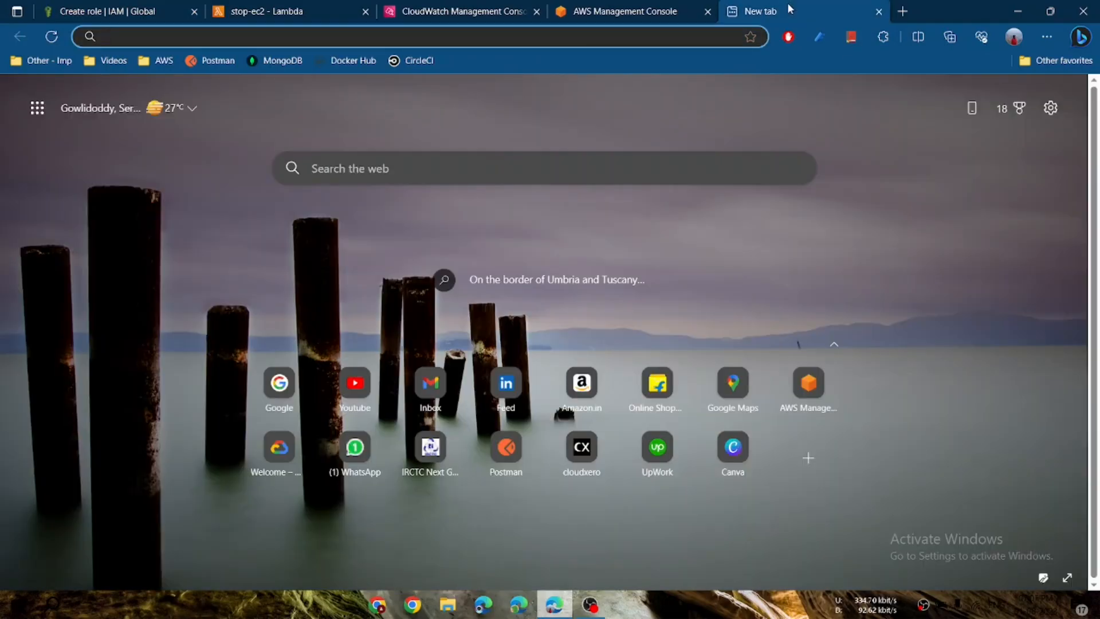
text(aws)
key(Right)
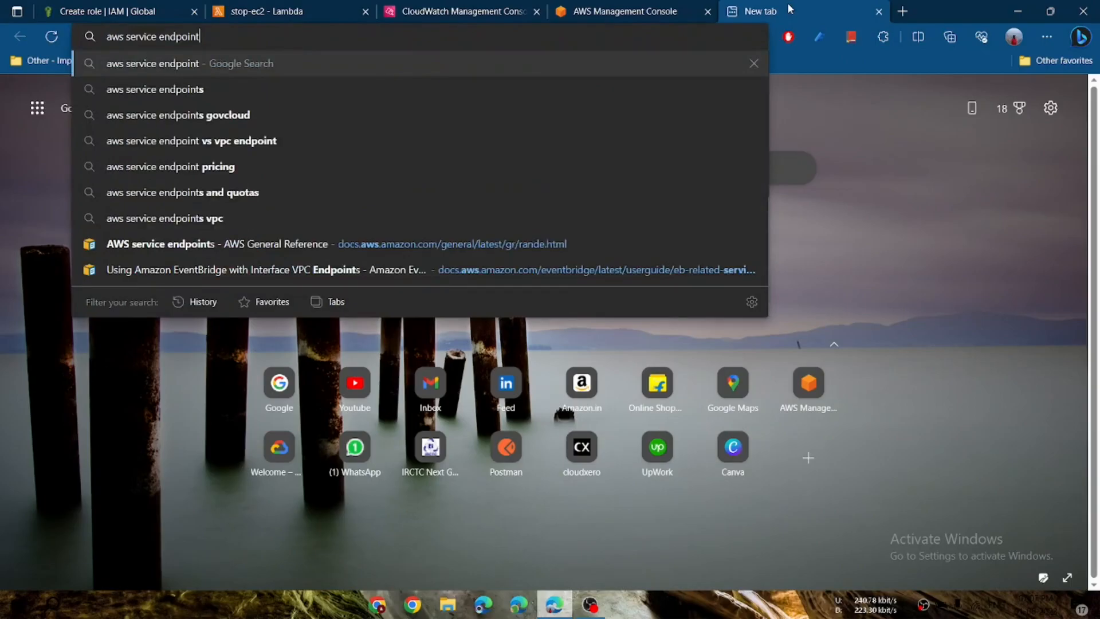
key(Return)
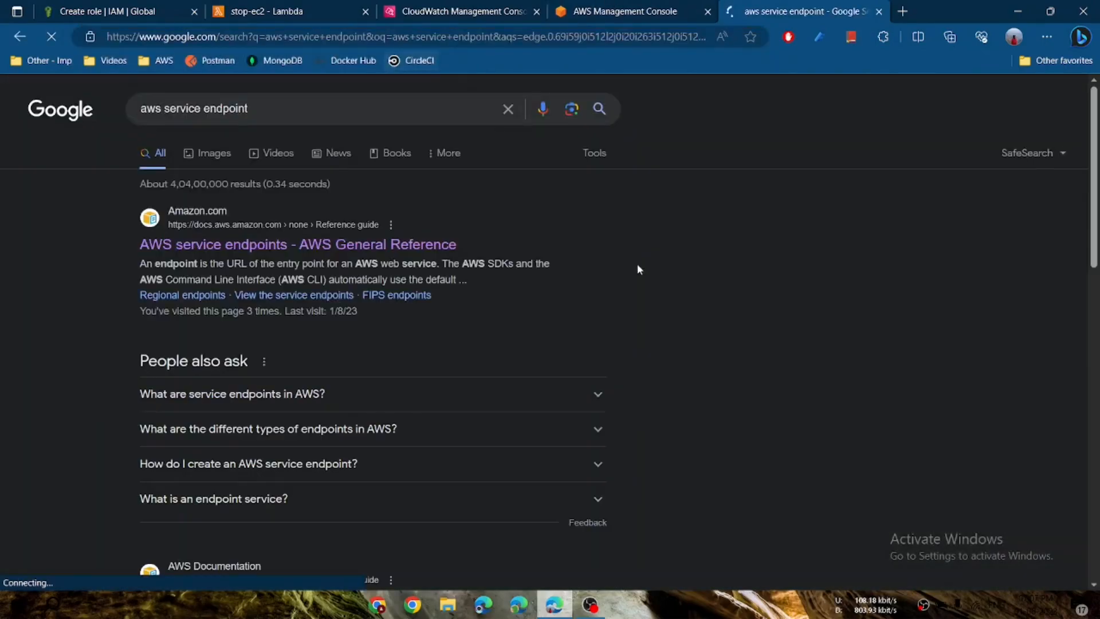
click(293, 256)
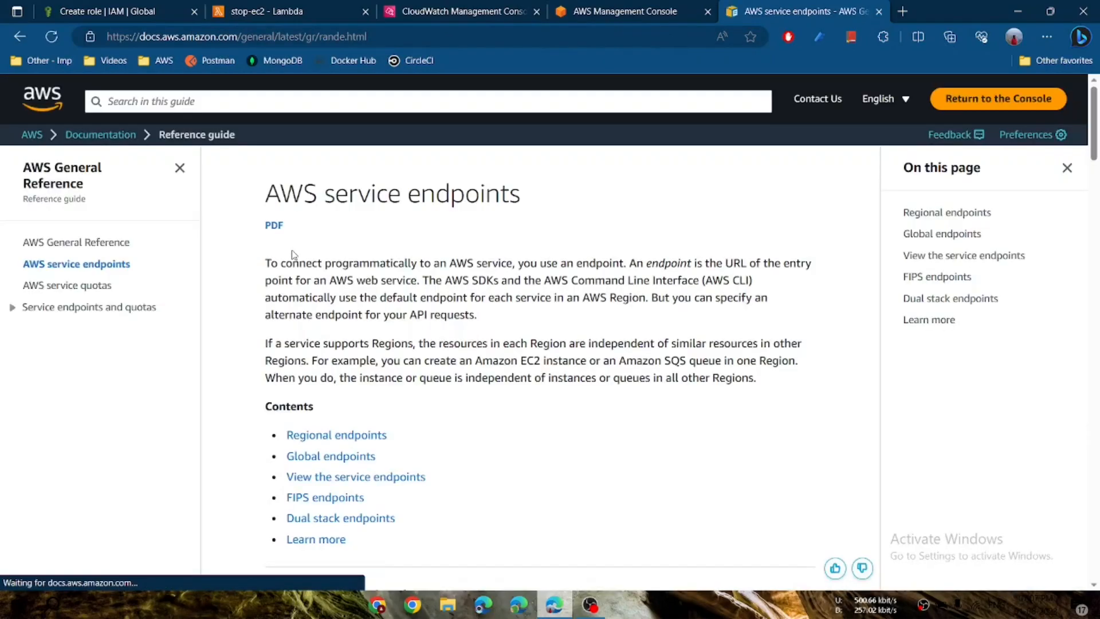
Open the Service endpoints and quotas list from the service endpoints page and find "eventbri" on it.
scroll(481, 359, down, 8)
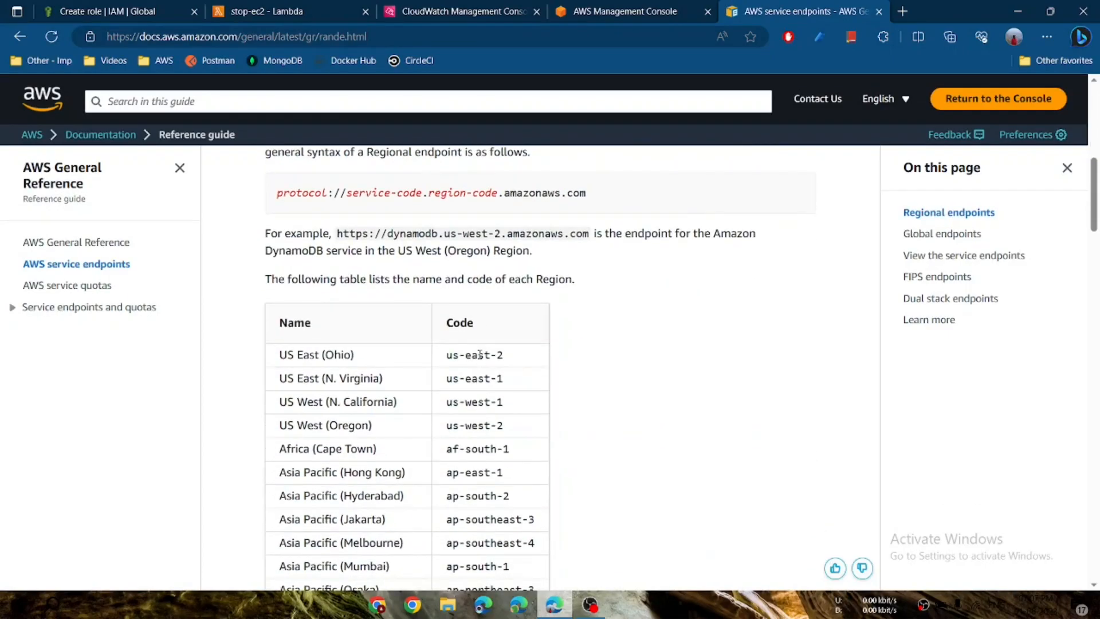
scroll(480, 355, down, 12)
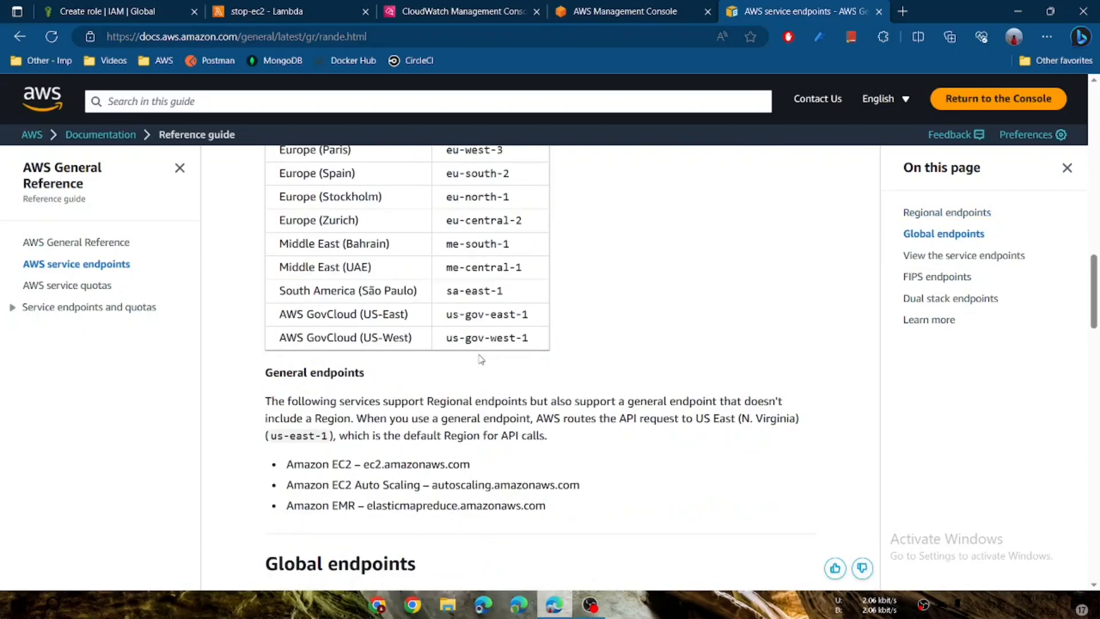
scroll(481, 359, down, 6)
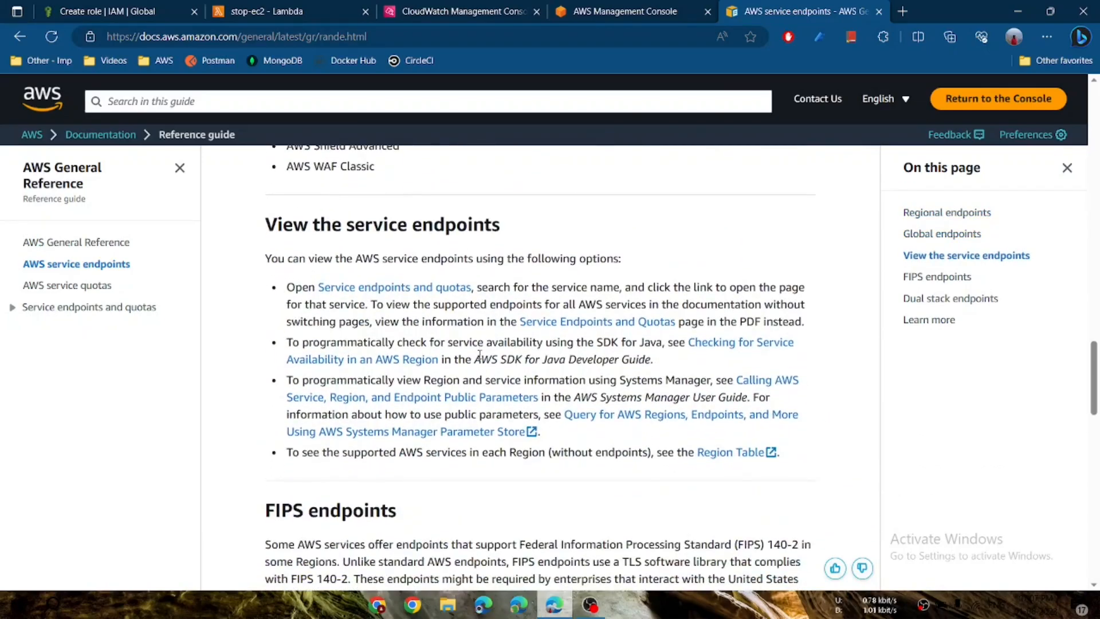
click(417, 283)
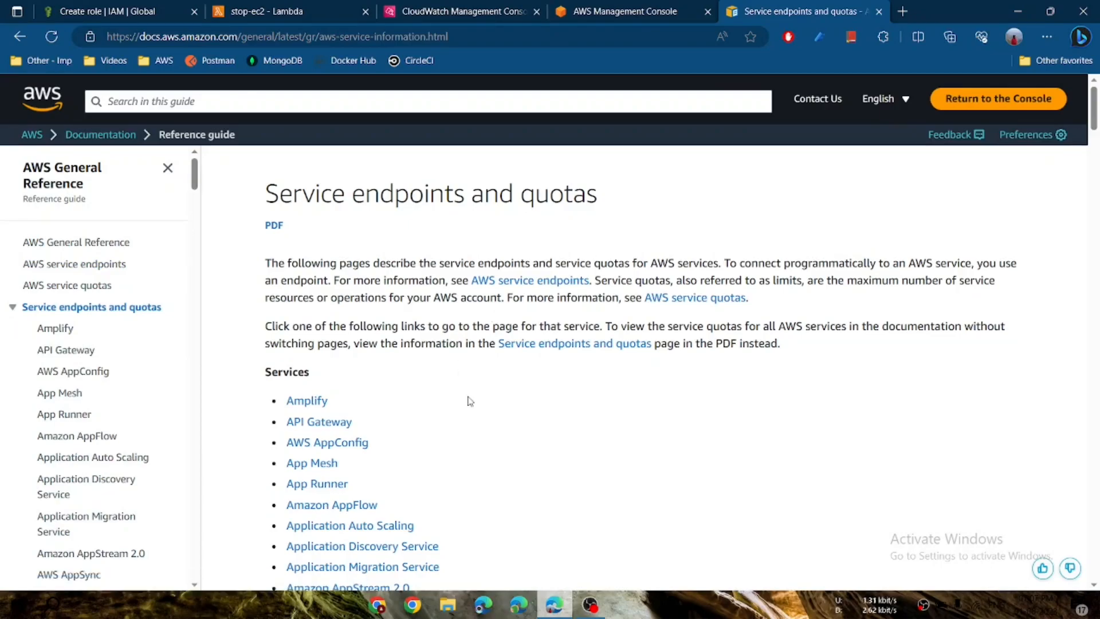
key(ctrl+f)
text(eventbri)
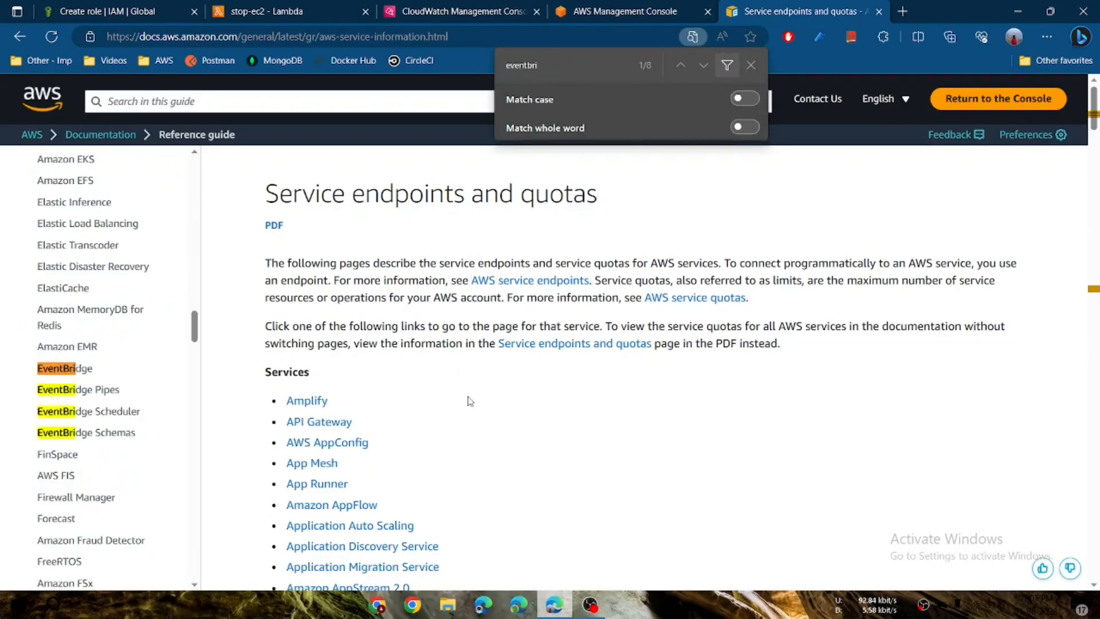
Open the EventBridge Scheduler endpoints page and copy the service prefix "scheduler" from the US East (Ohio) endpoint.
click(94, 413)
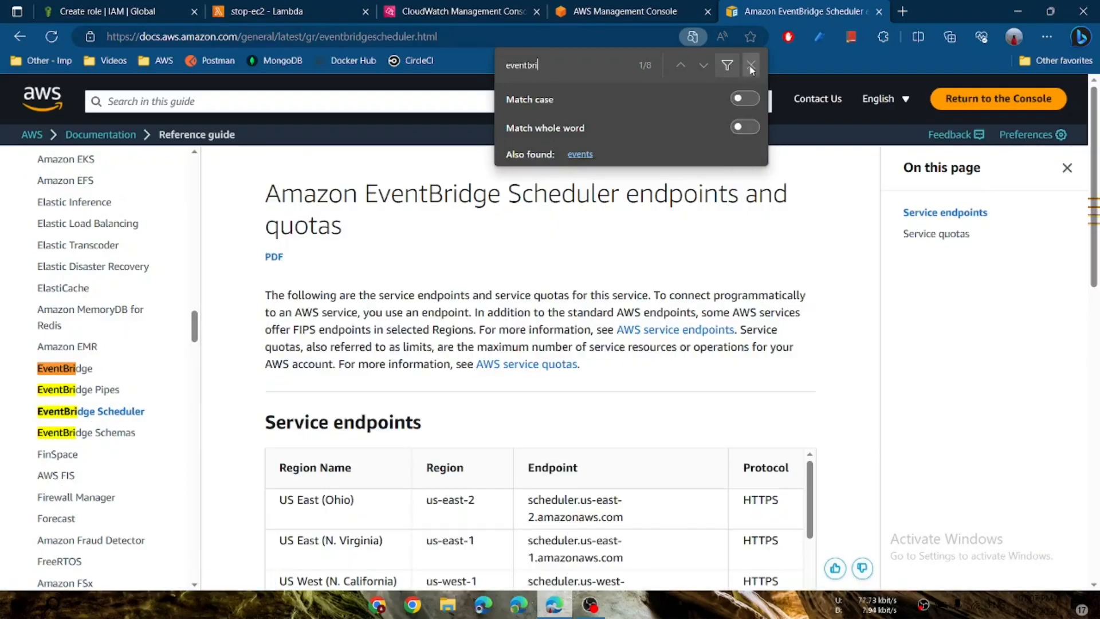
click(749, 67)
scroll(612, 337, down, 2)
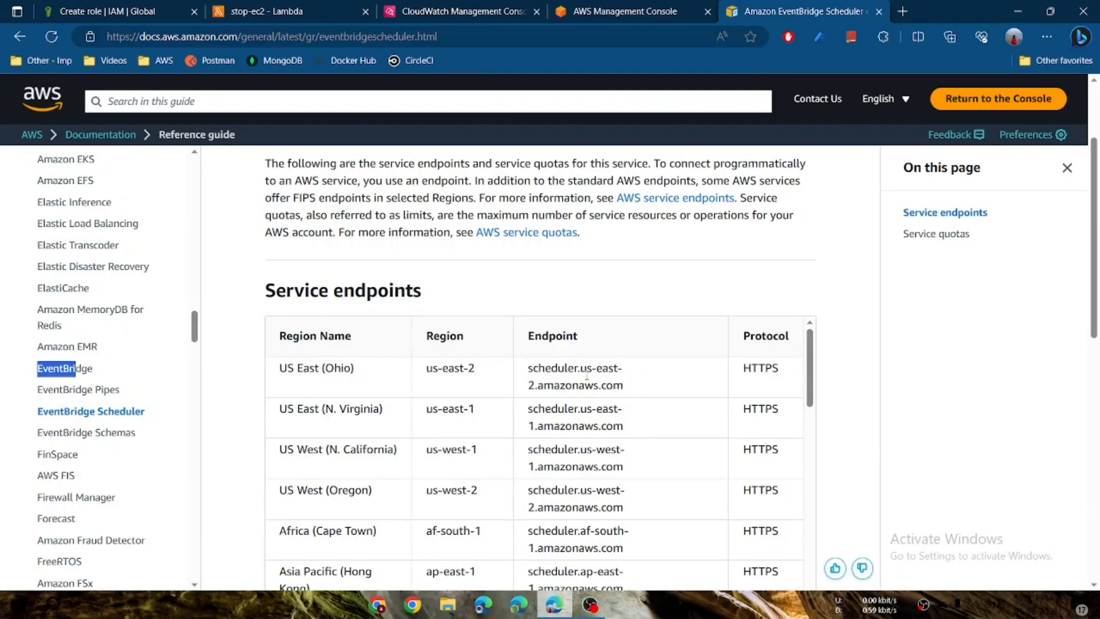
drag(578, 369, 526, 378)
key(ctrl+c)
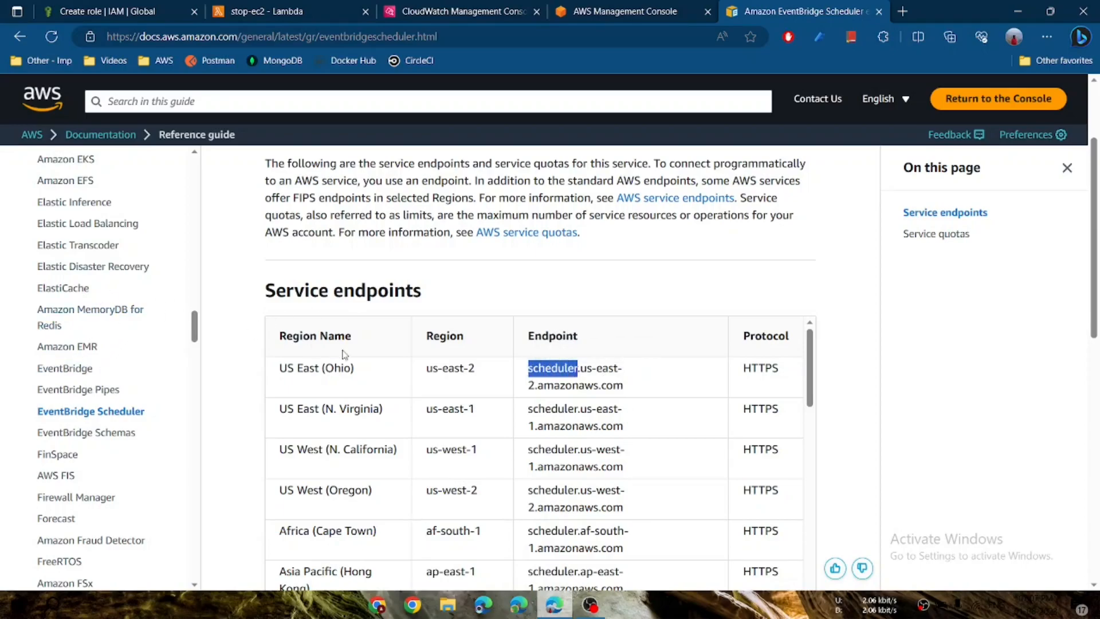
scroll(91, 306, up, 5)
scroll(90, 311, down, 3)
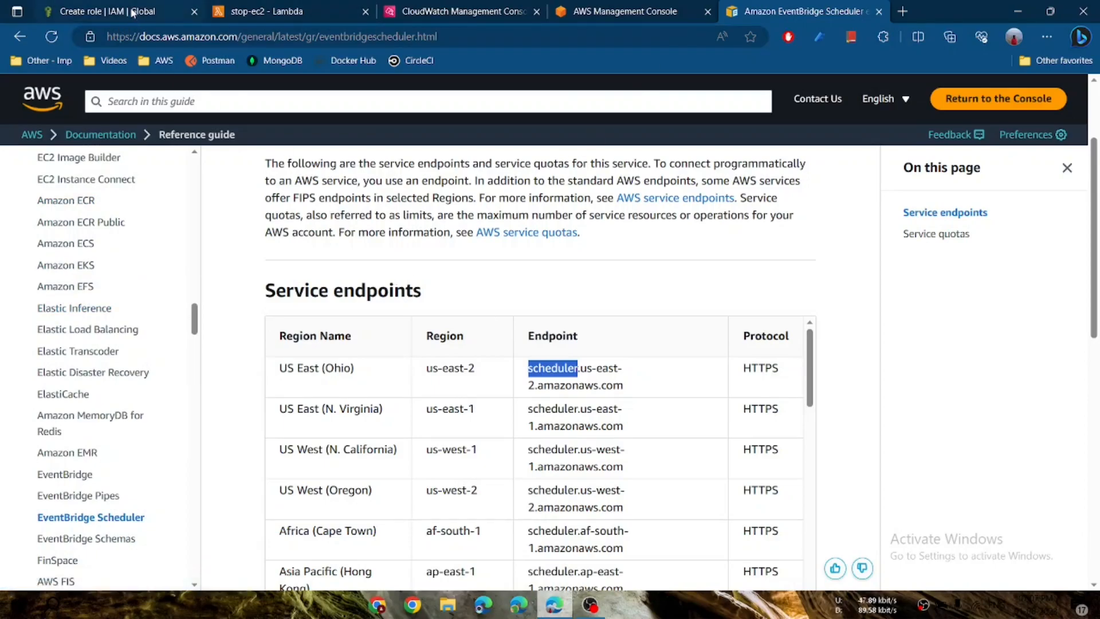
Return to the IAM role creation page and add scheduler.amazonaws.com as the AWS service principal of the trust policy.
click(106, 10)
drag(427, 383, 345, 390)
key(BackSpace)
key(ctrl+v)
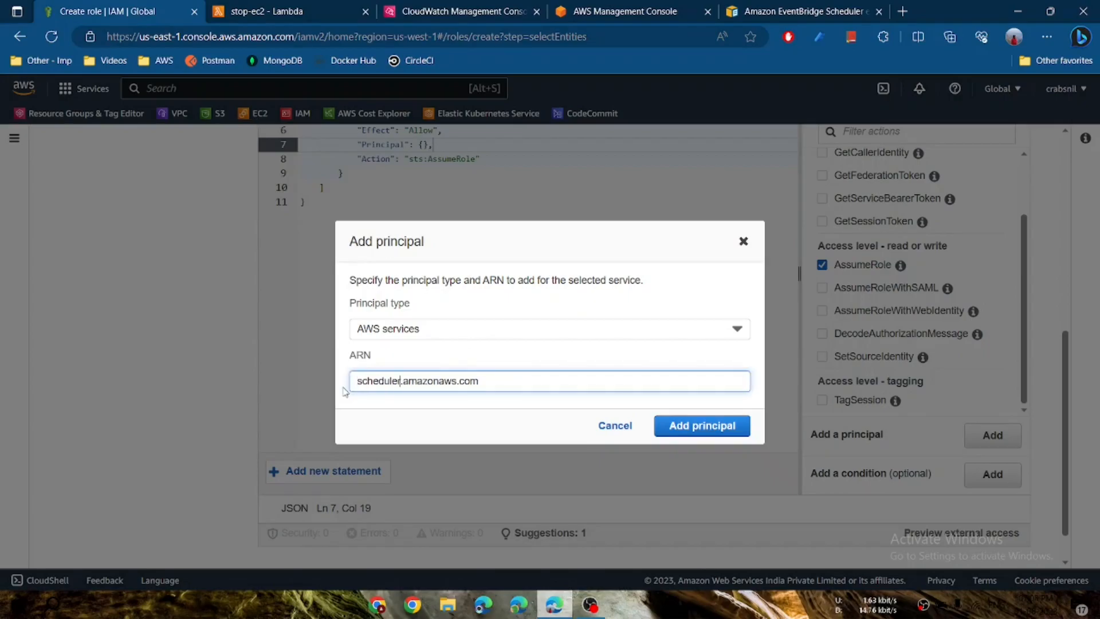
click(682, 425)
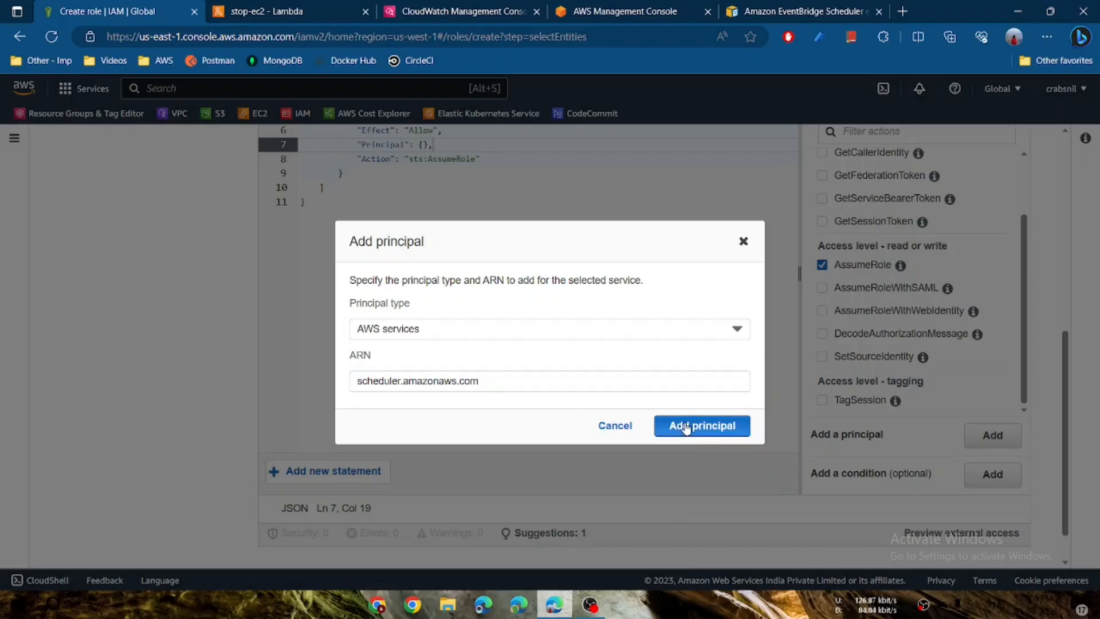
Review the service principal in the custom trust policy and continue to adding permissions.
scroll(463, 260, up, 2)
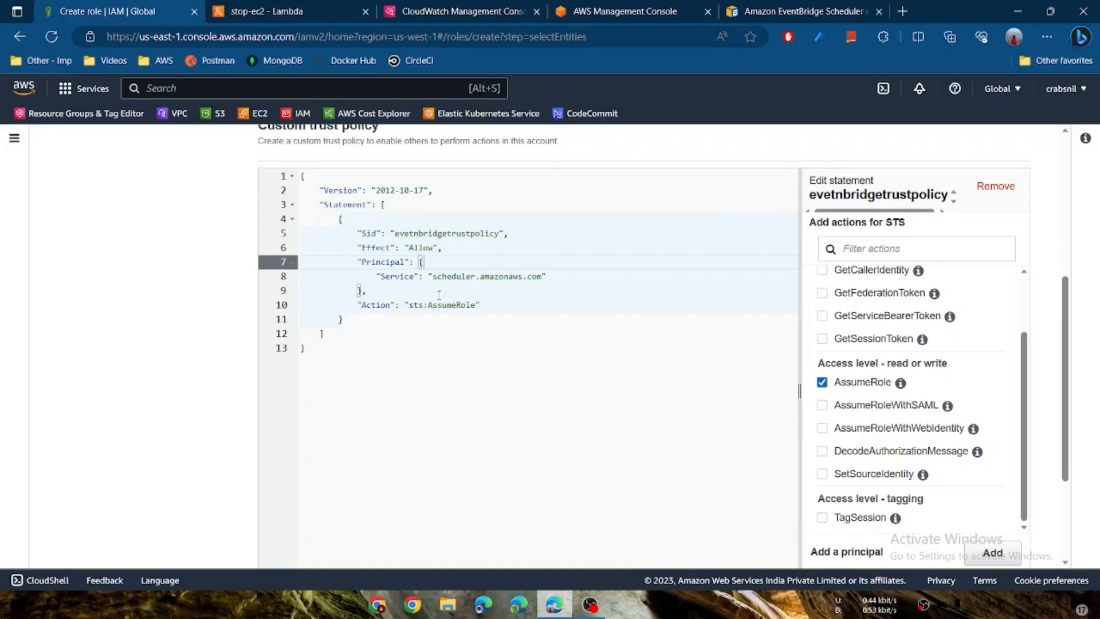
drag(434, 279, 534, 278)
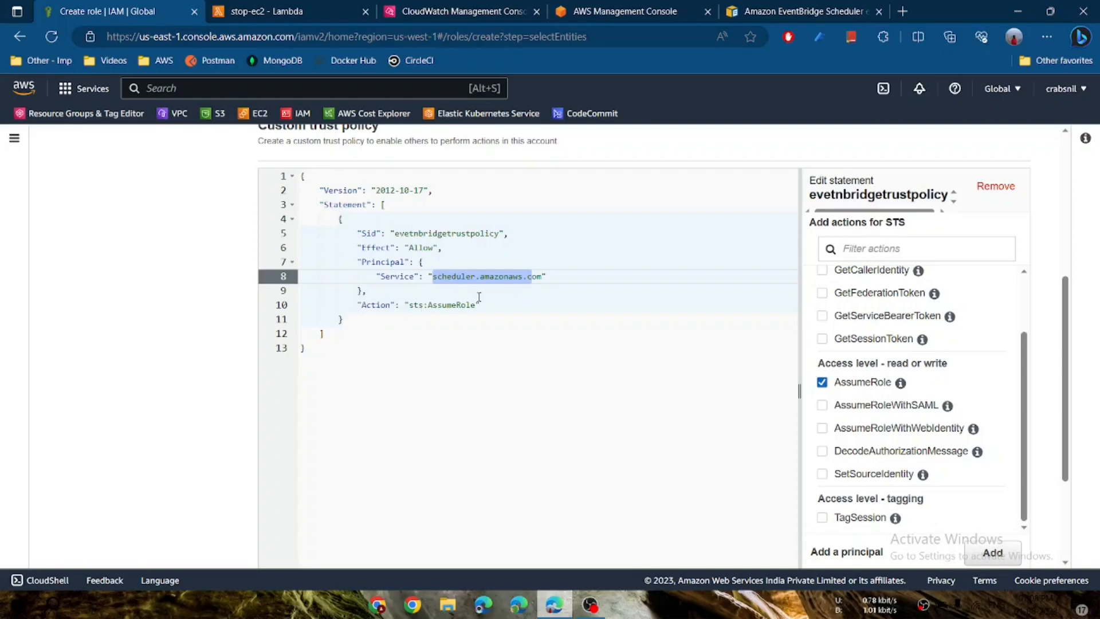
scroll(479, 297, up, 1)
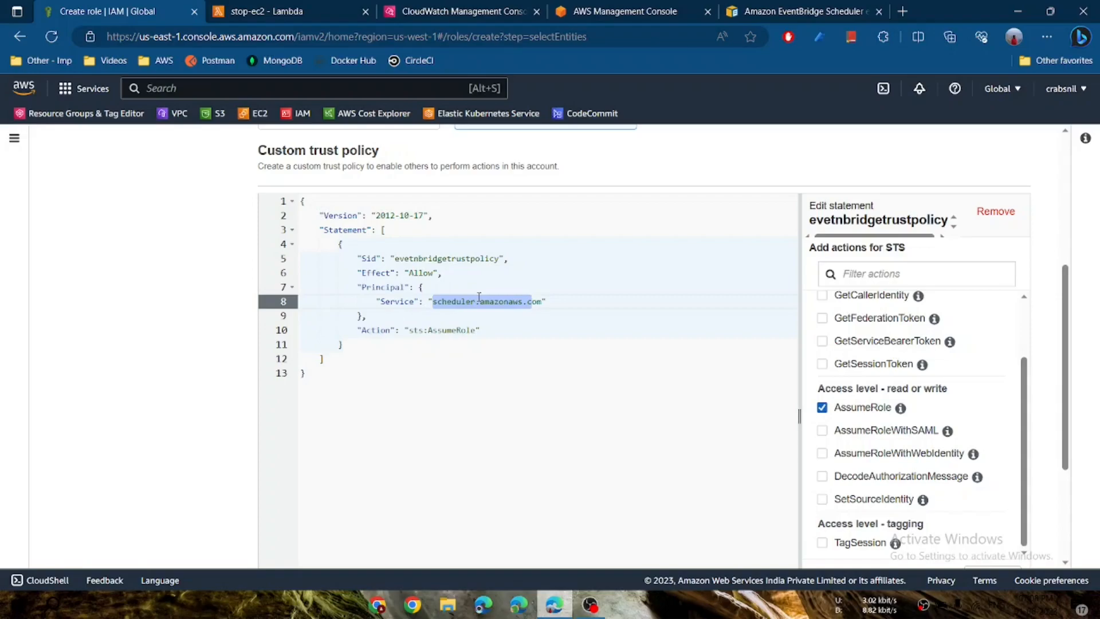
scroll(480, 297, down, 3)
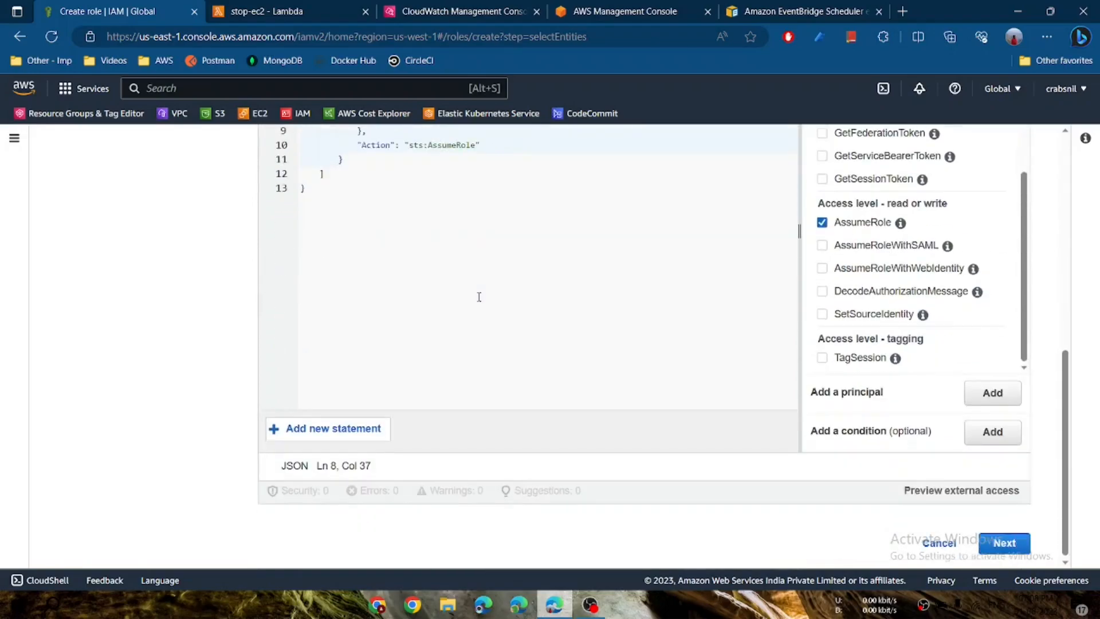
click(1004, 545)
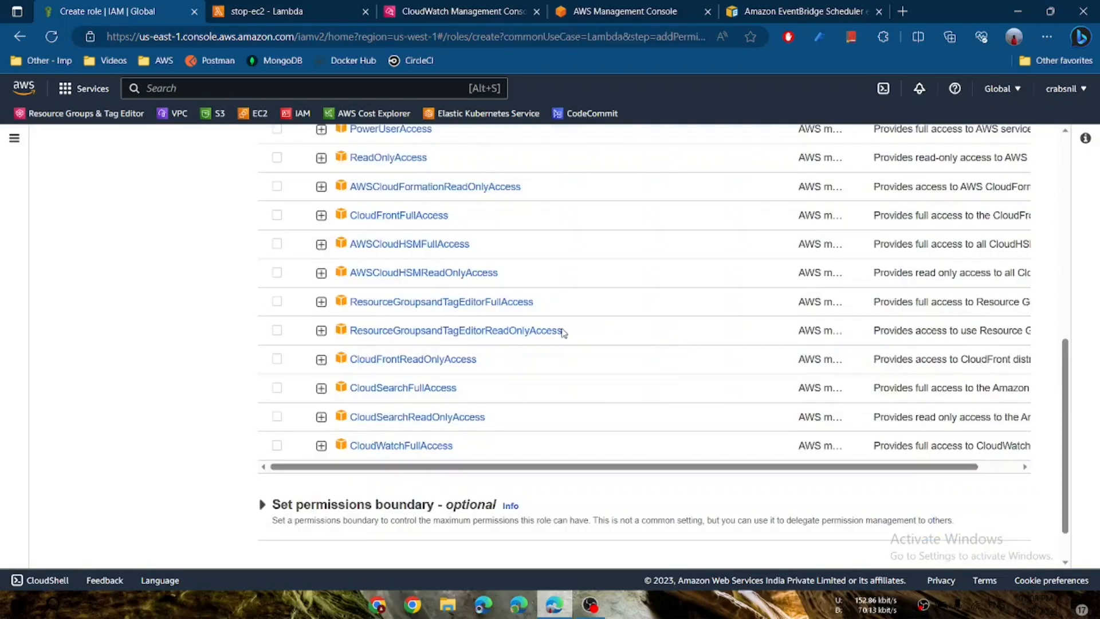
Attach the invoke-lamda-from-eventbridge policy to the new role and continue to the naming and review stage.
scroll(562, 330, up, 3)
scroll(351, 300, up, 5)
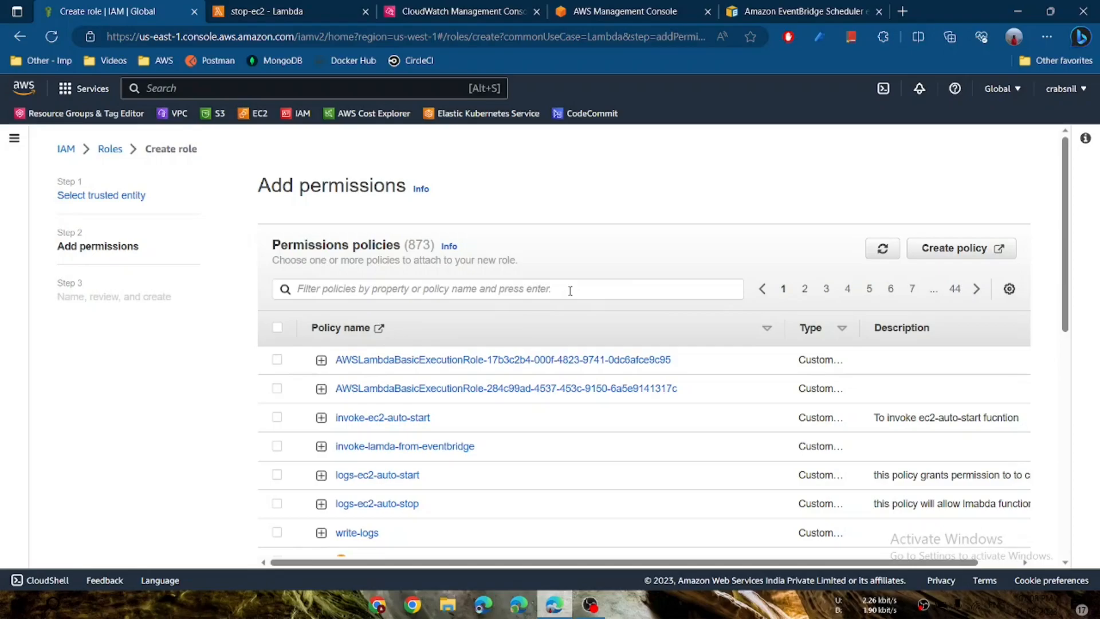
scroll(497, 295, down, 3)
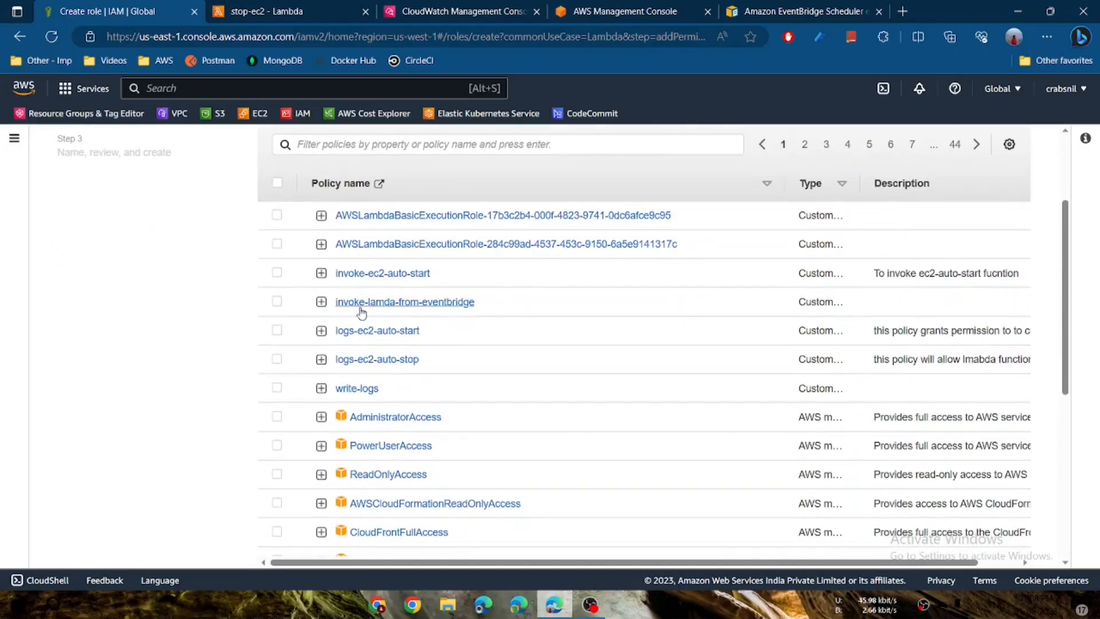
click(278, 303)
scroll(566, 349, down, 3)
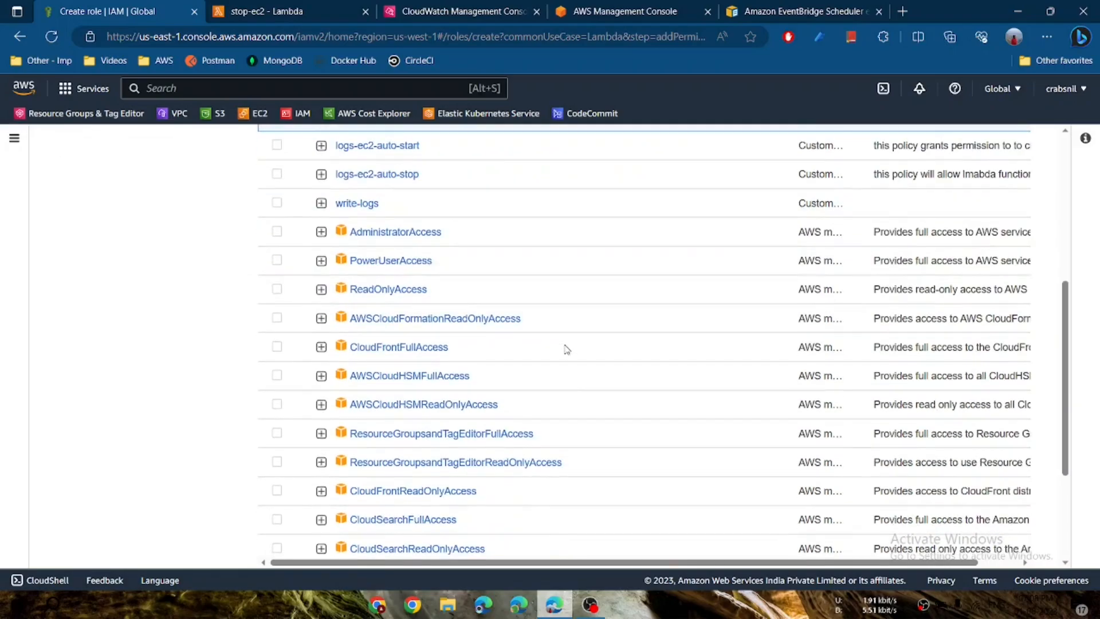
scroll(567, 349, up, 3)
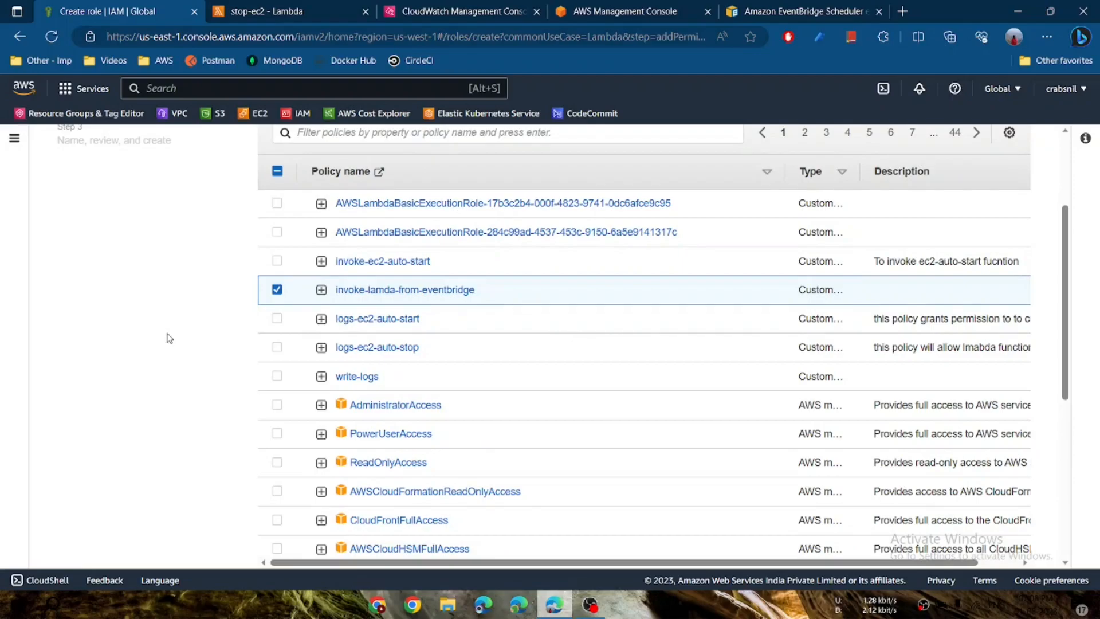
scroll(168, 337, down, 5)
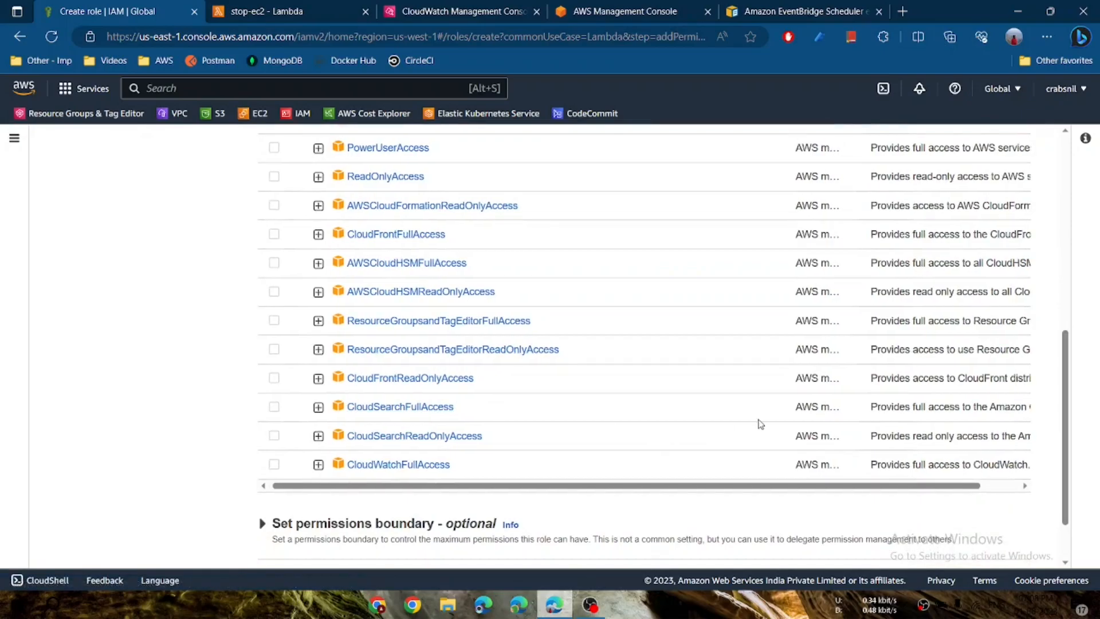
scroll(848, 441, up, 5)
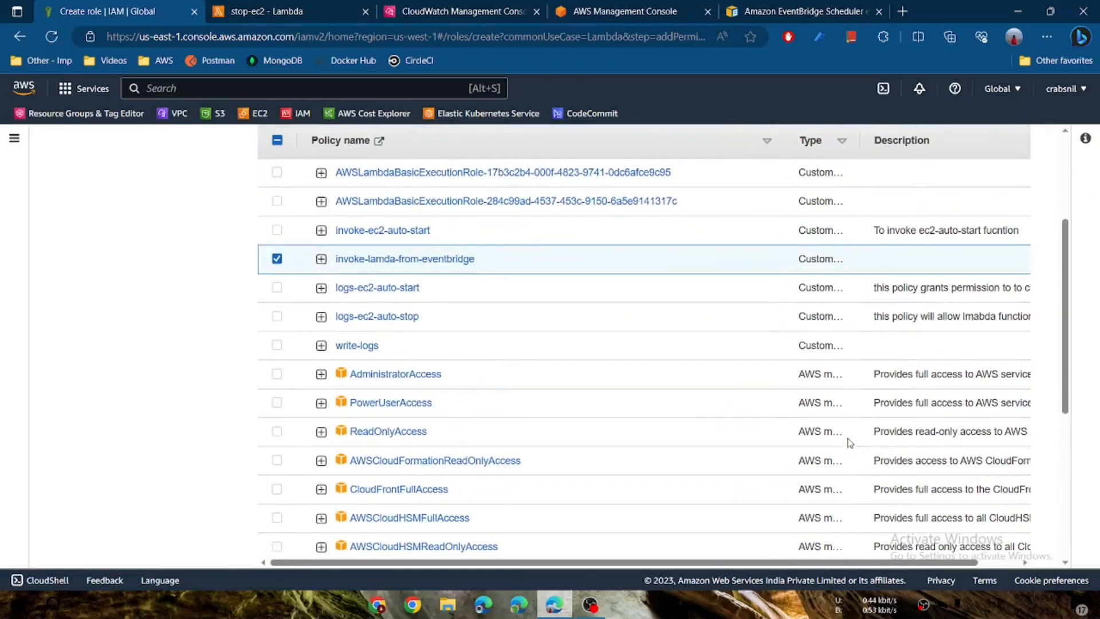
scroll(850, 442, down, 5)
click(1004, 545)
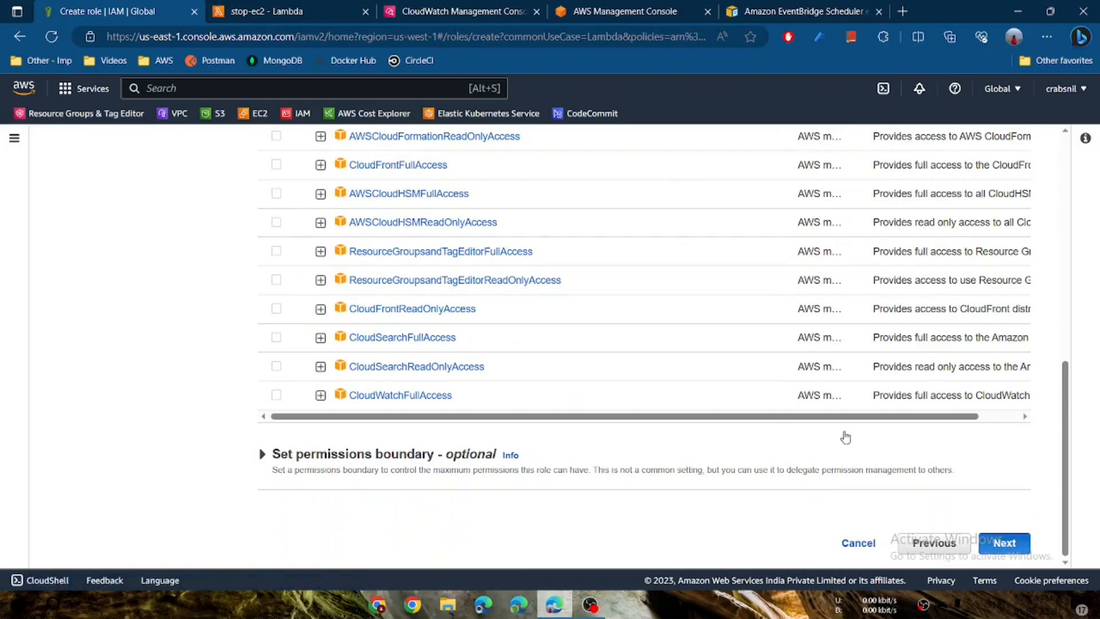
Name the role invoke-lamdafucntion-from-eventbridge.
click(432, 260)
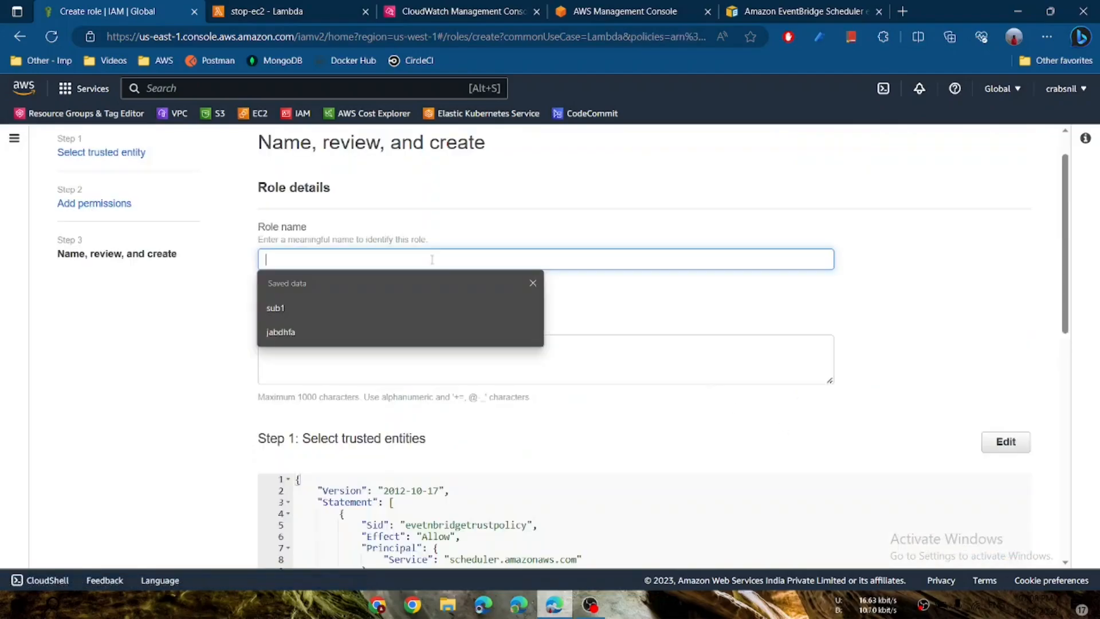
text(invoke-lamdafucntio)
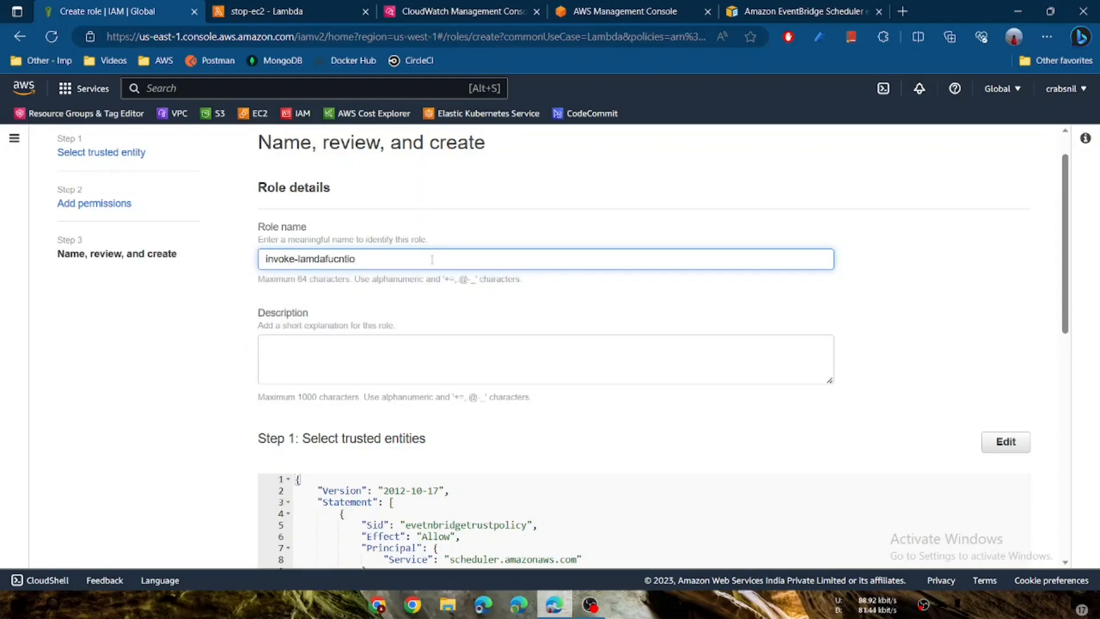
key(BackSpace)
key(BackSpace)
key(BackSpace)
text(tion-from-eventbridge)
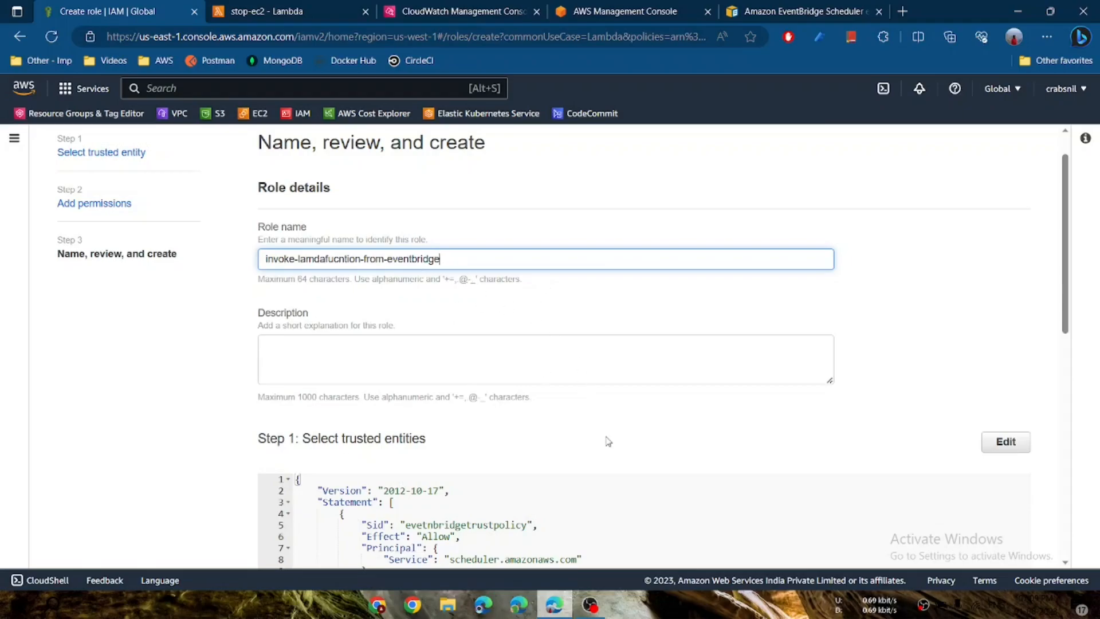
Review the role's trusted entities and attached permissions policy, and create the role.
scroll(474, 308, down, 7)
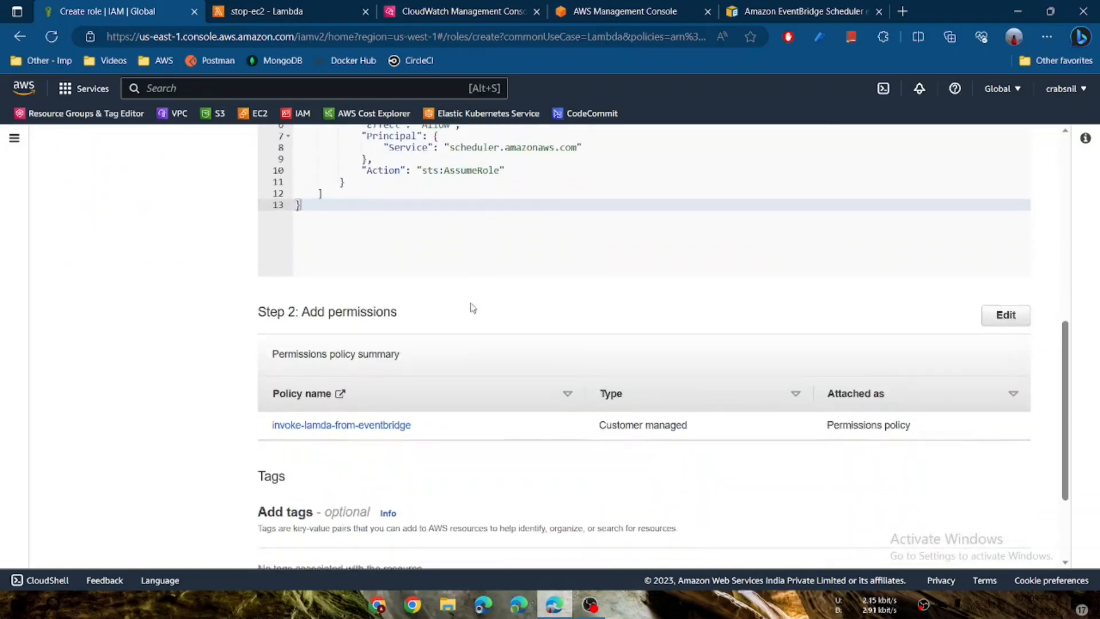
scroll(794, 509, down, 2)
scroll(654, 307, up, 5)
scroll(794, 408, up, 3)
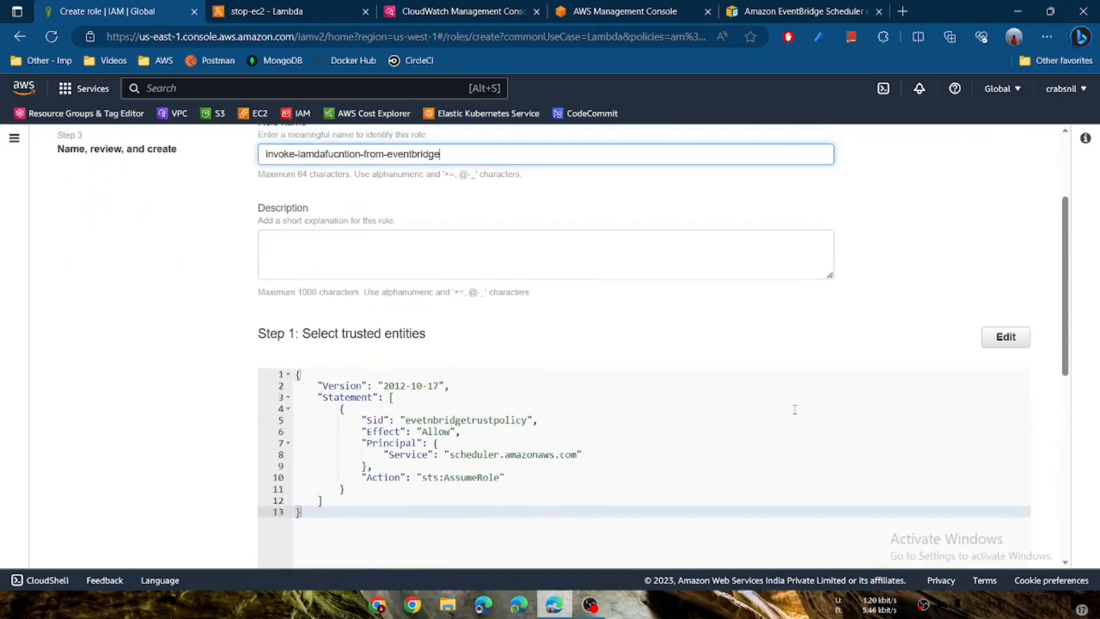
scroll(796, 423, down, 6)
scroll(968, 551, down, 2)
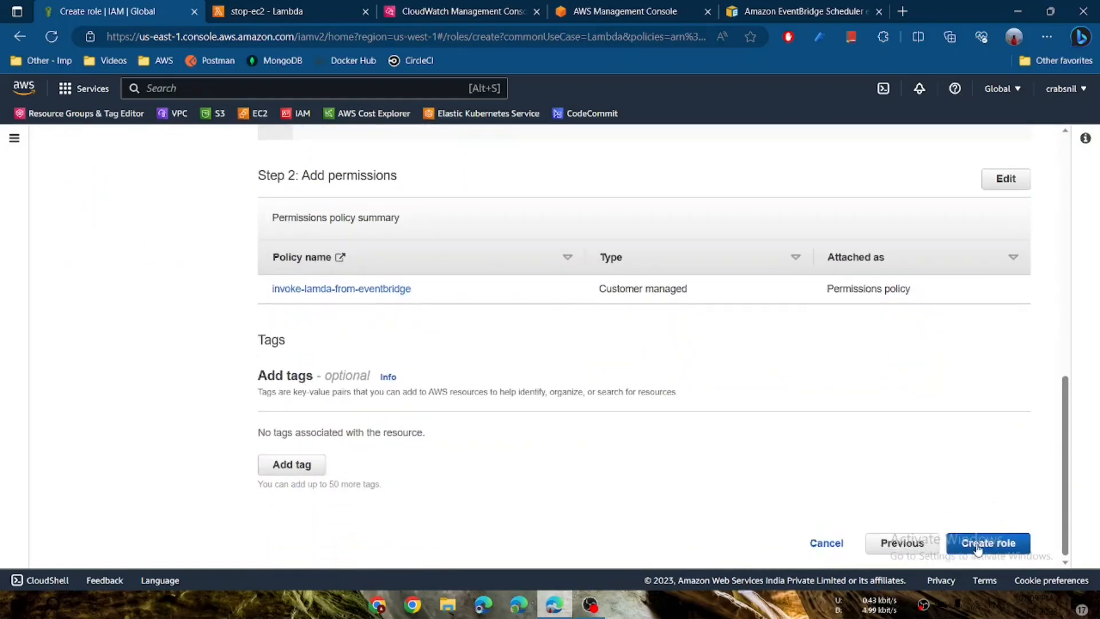
click(978, 549)
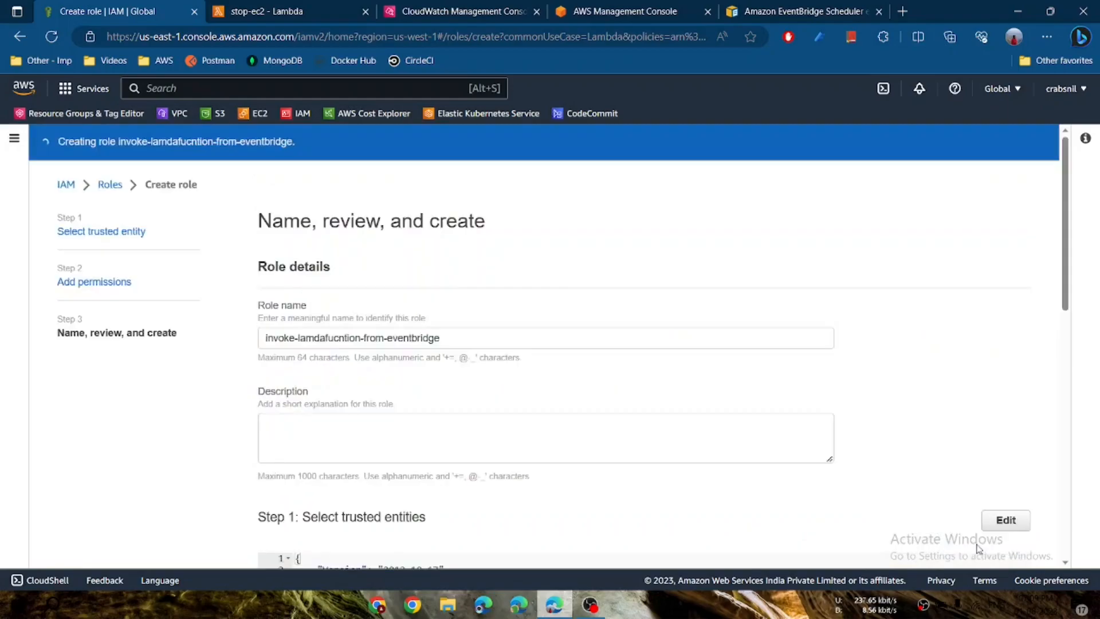
Refresh the IAM roles list and open the invoke-lamdafucntion-from-eventbridge role.
click(117, 186)
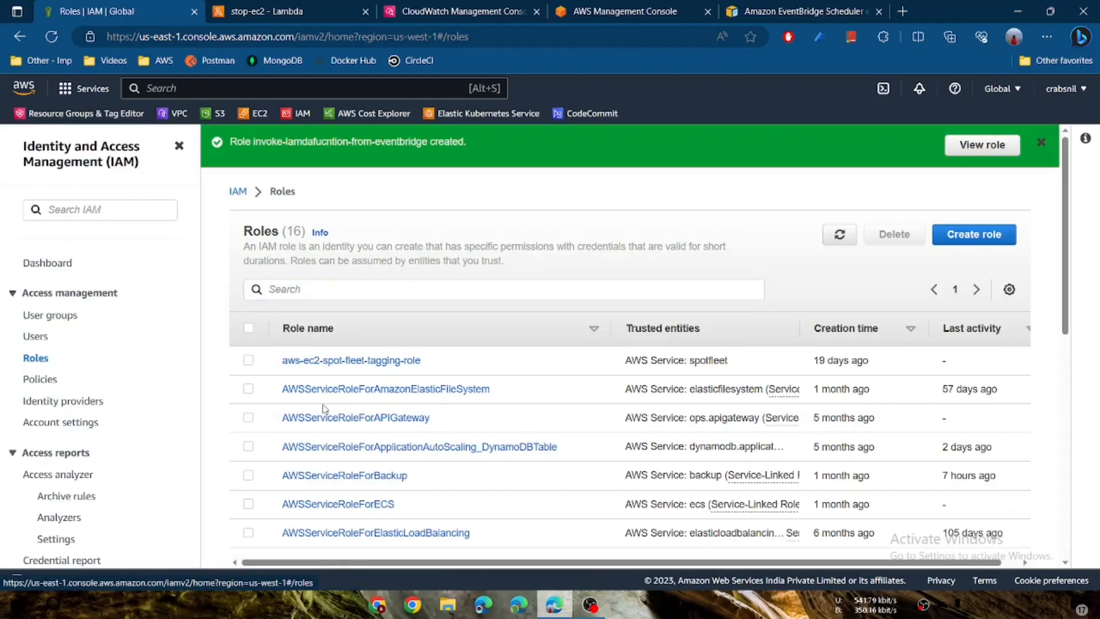
scroll(717, 312, down, 3)
scroll(792, 277, up, 3)
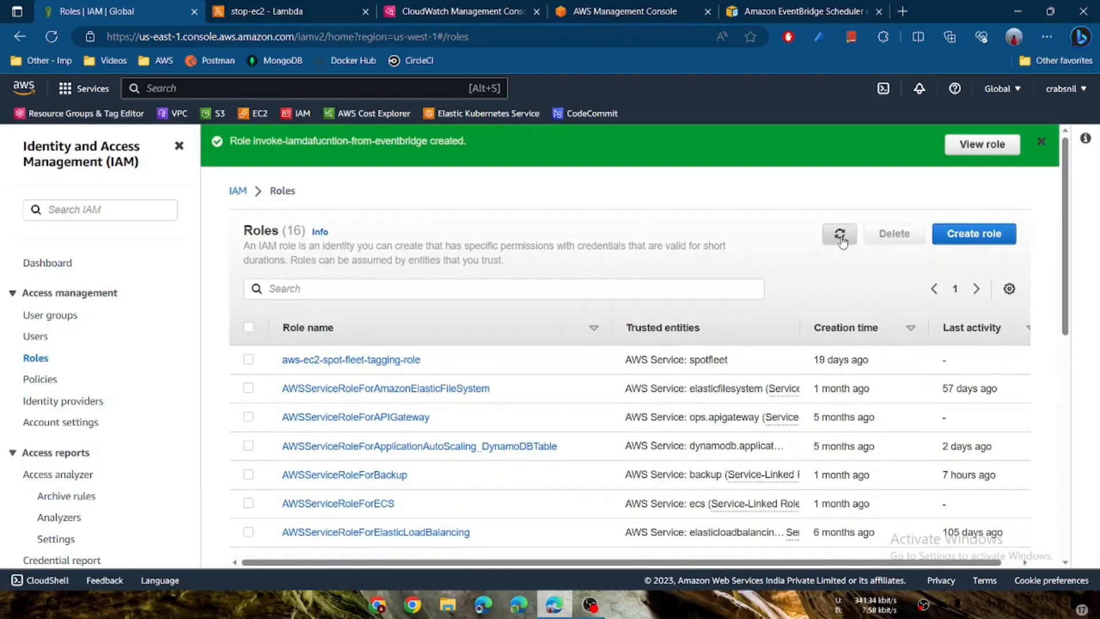
click(839, 234)
scroll(615, 289, down, 7)
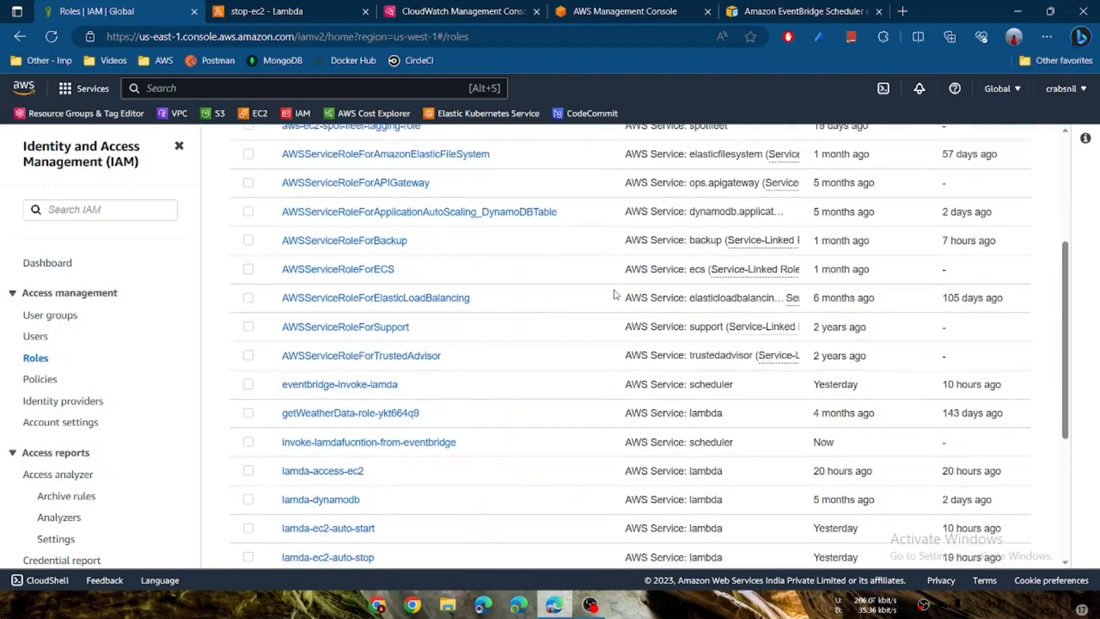
scroll(450, 322, up, 3)
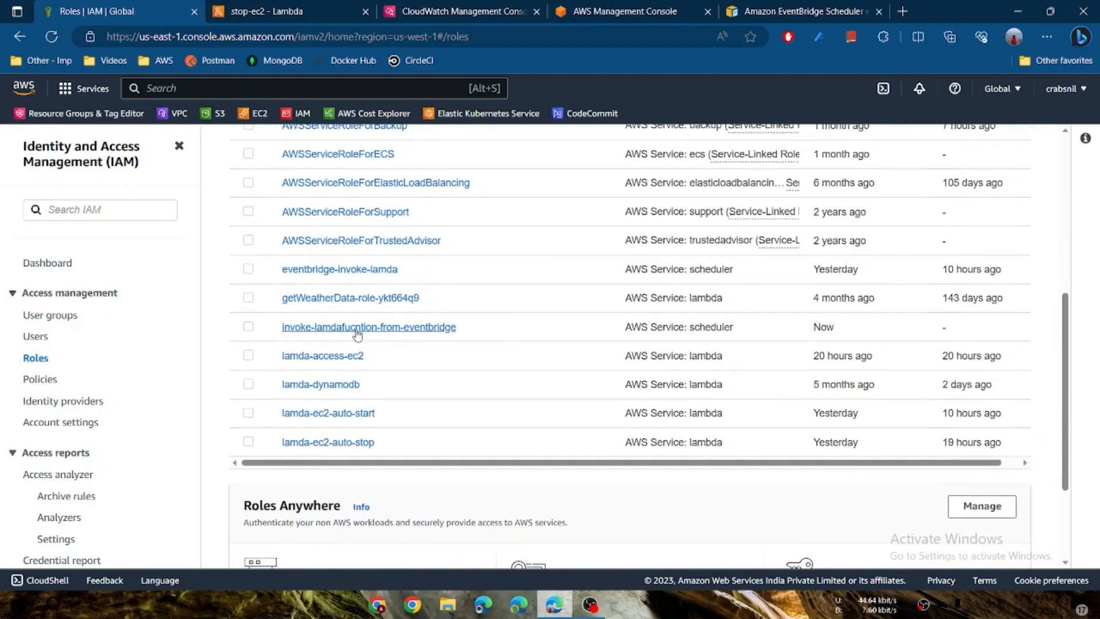
click(293, 334)
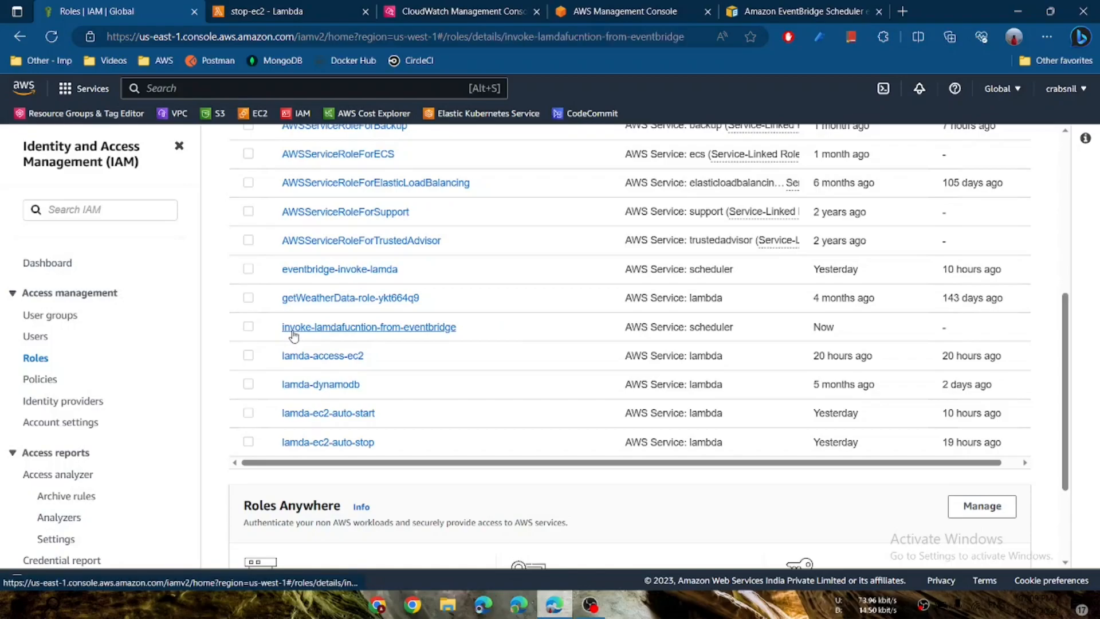
Examine the JSON of the role's invoke-lamda-from-eventbridge policy and its trust relationships.
scroll(485, 351, down, 2)
scroll(484, 351, down, 1)
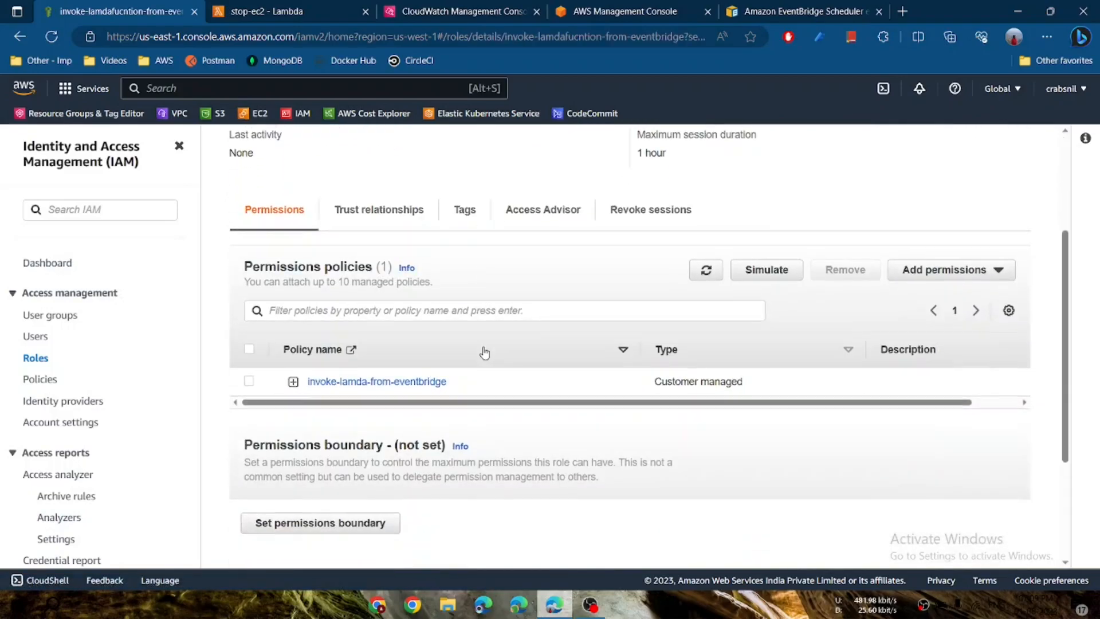
click(292, 382)
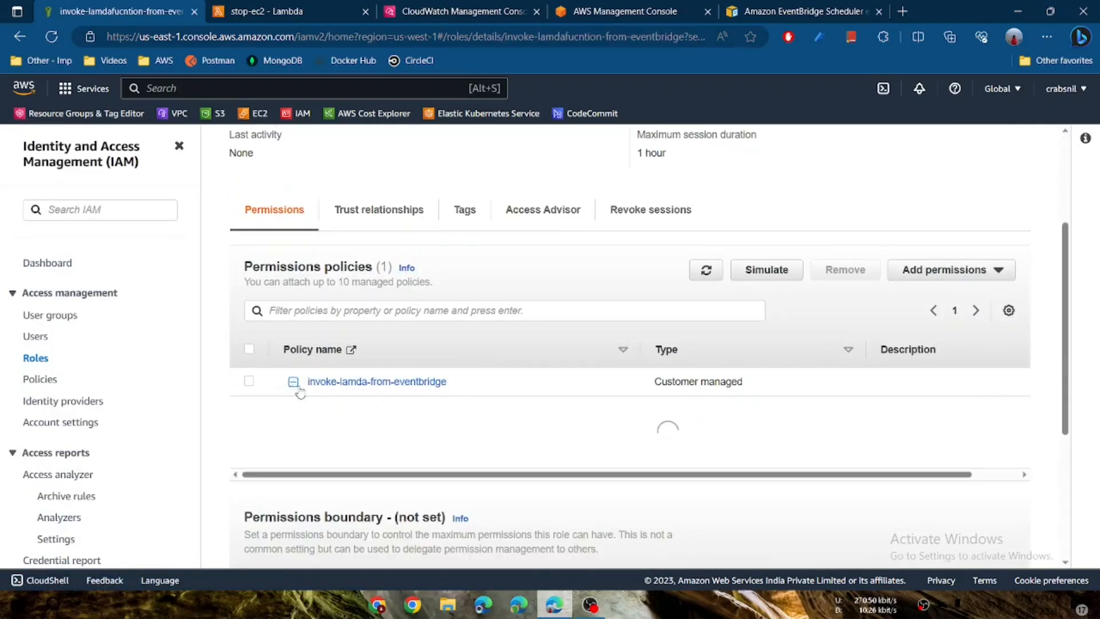
scroll(509, 490, down, 1)
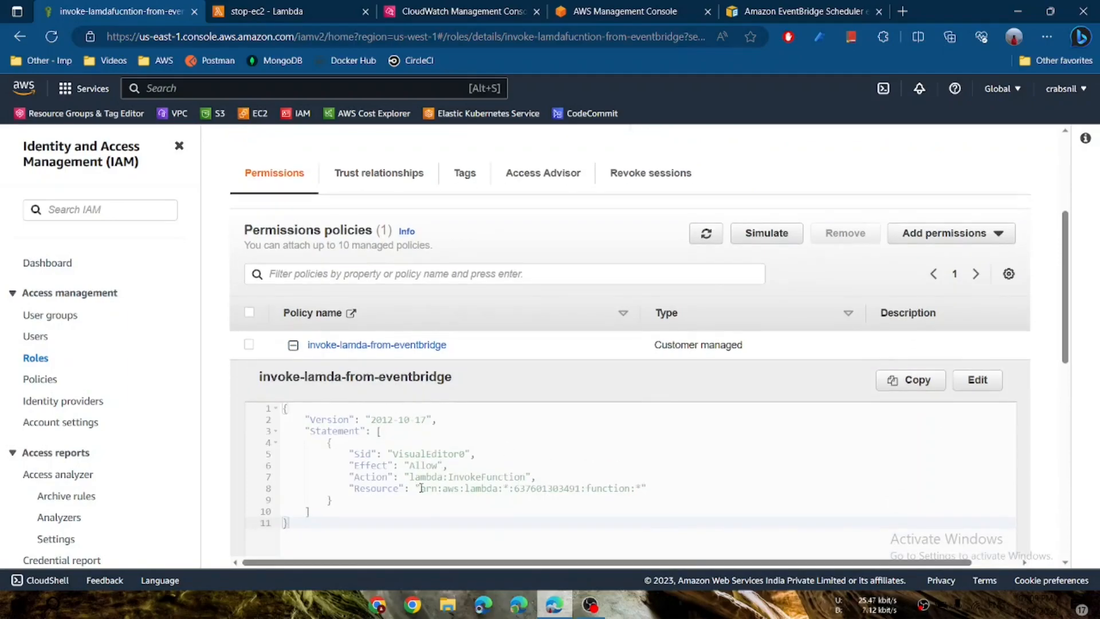
scroll(435, 348, up, 2)
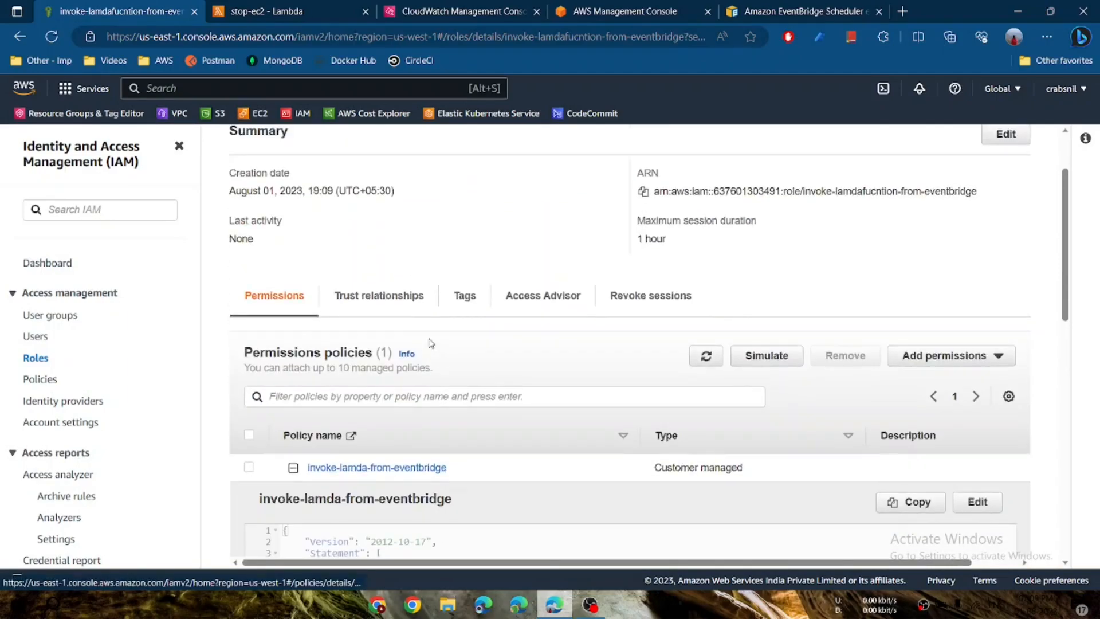
click(379, 296)
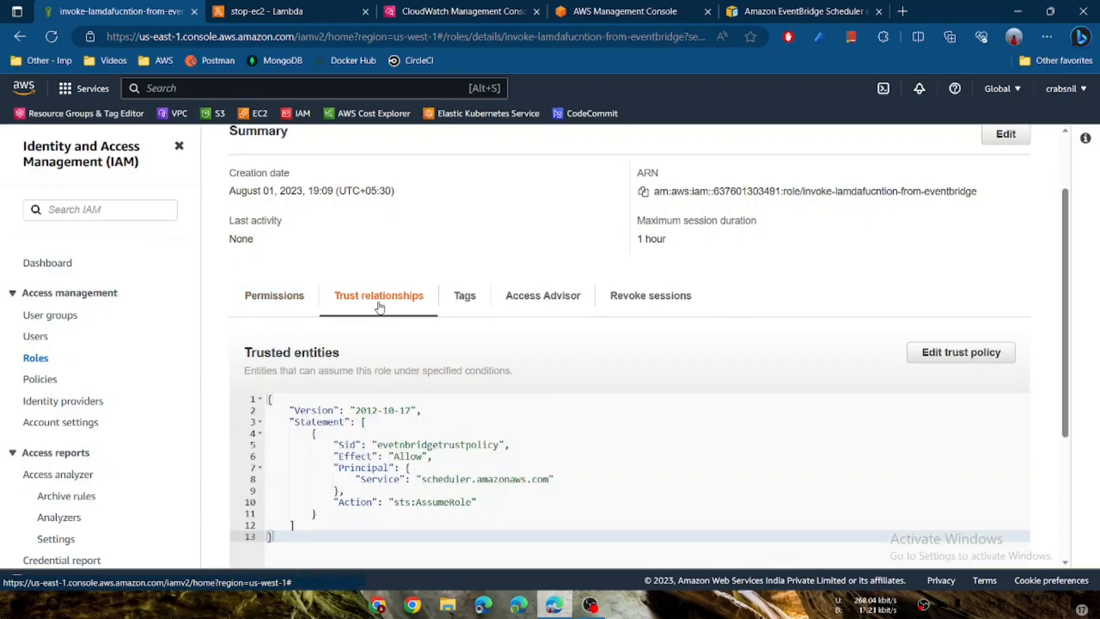
Return to the console home and open the schedule groups of Amazon EventBridge Scheduler.
click(34, 359)
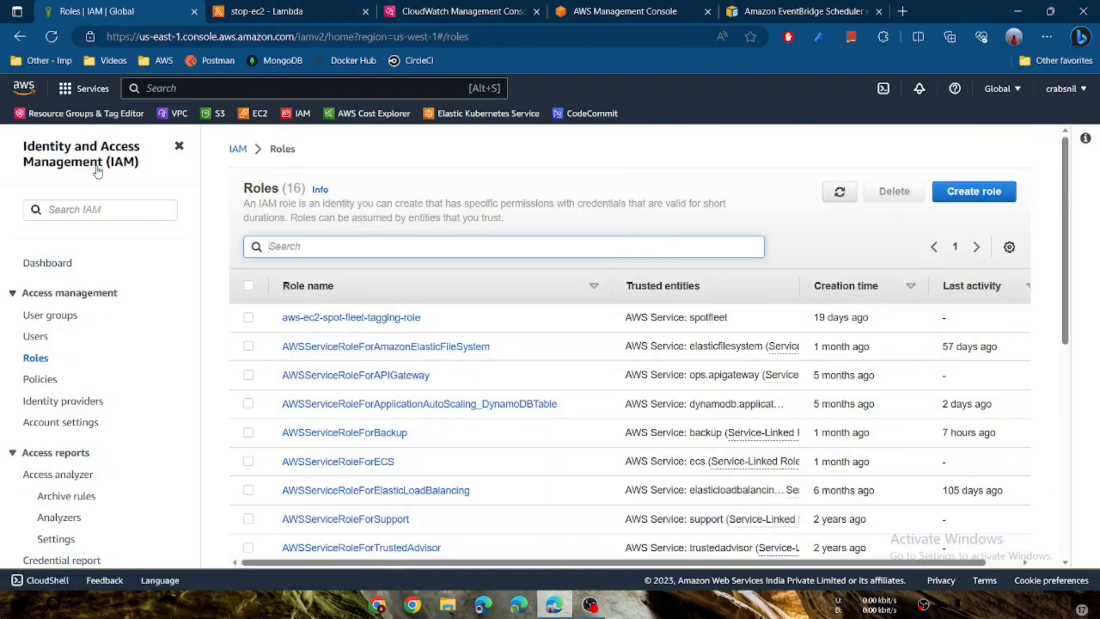
click(24, 94)
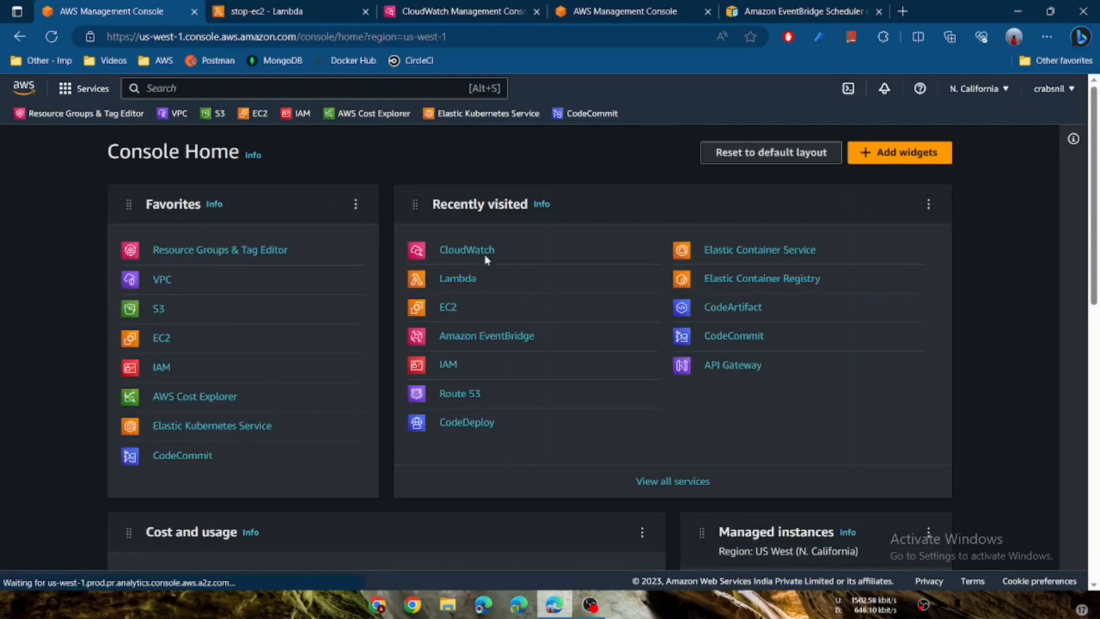
click(491, 336)
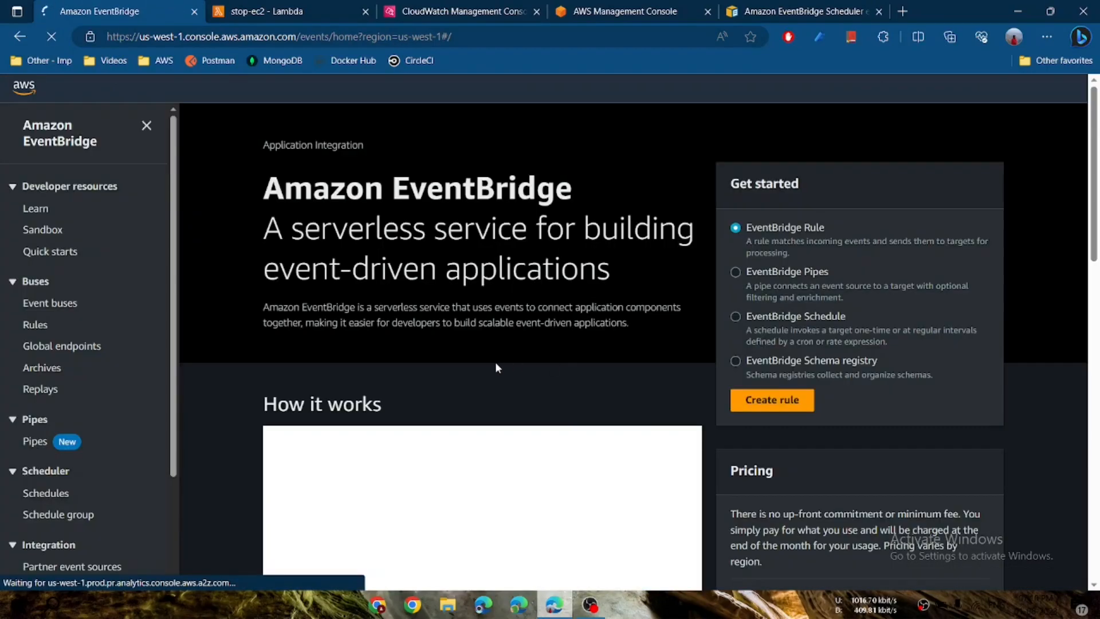
scroll(81, 397, down, 2)
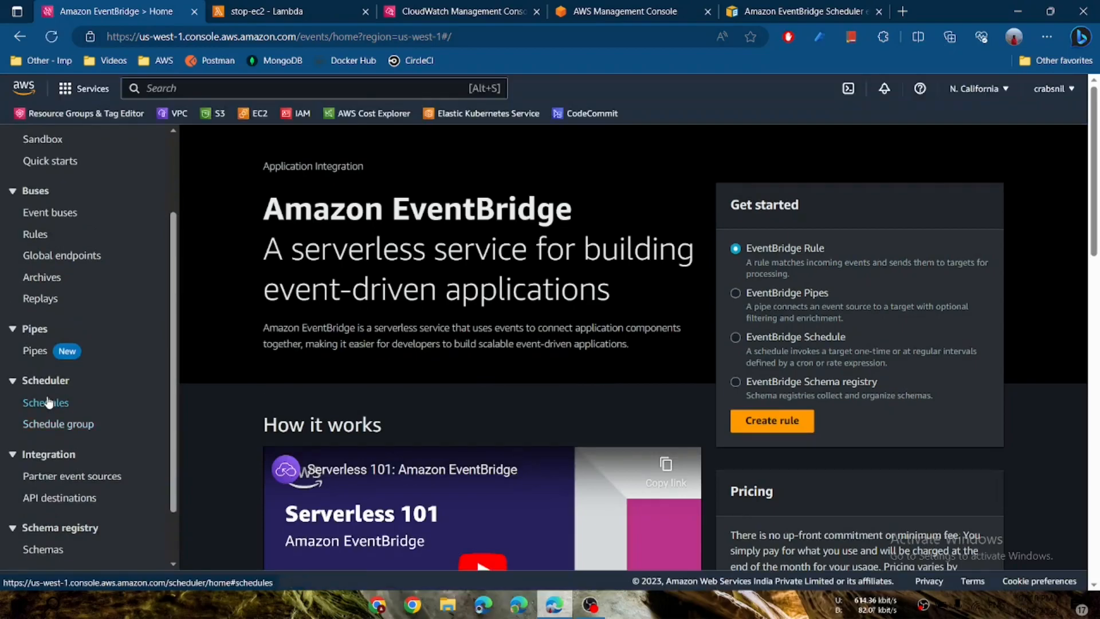
click(80, 427)
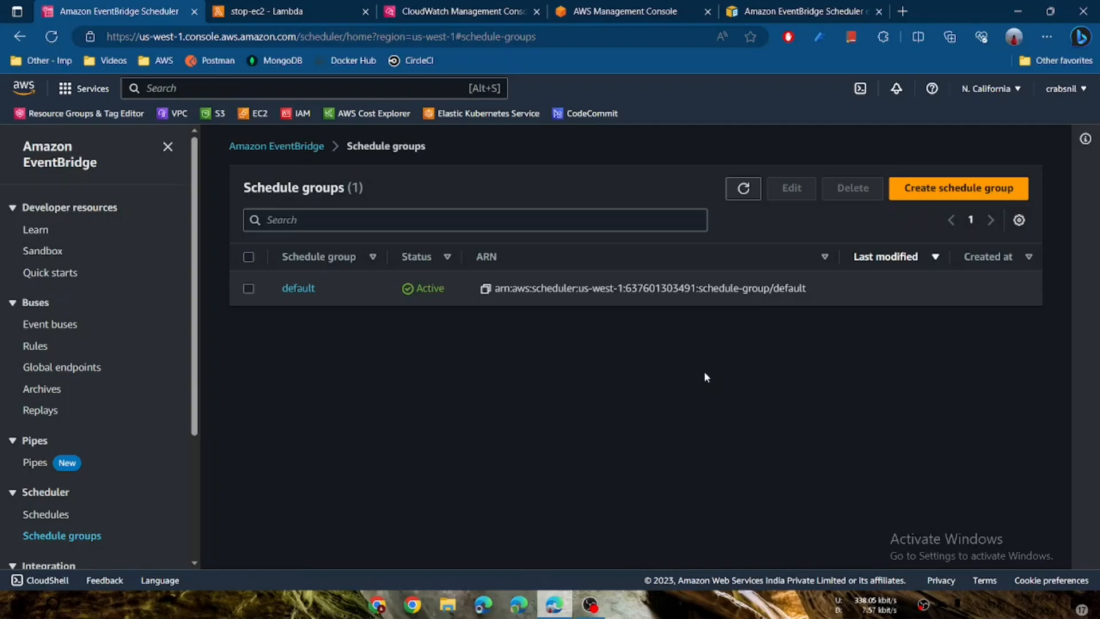
Create a schedule group named start-stop-ec2 without tags.
click(959, 188)
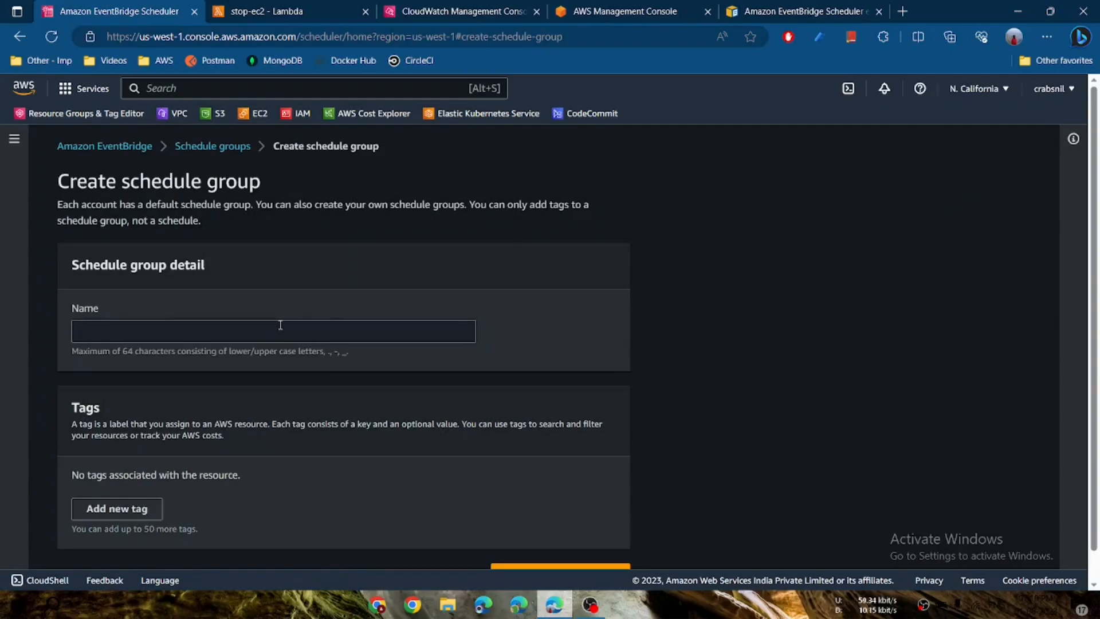
click(280, 325)
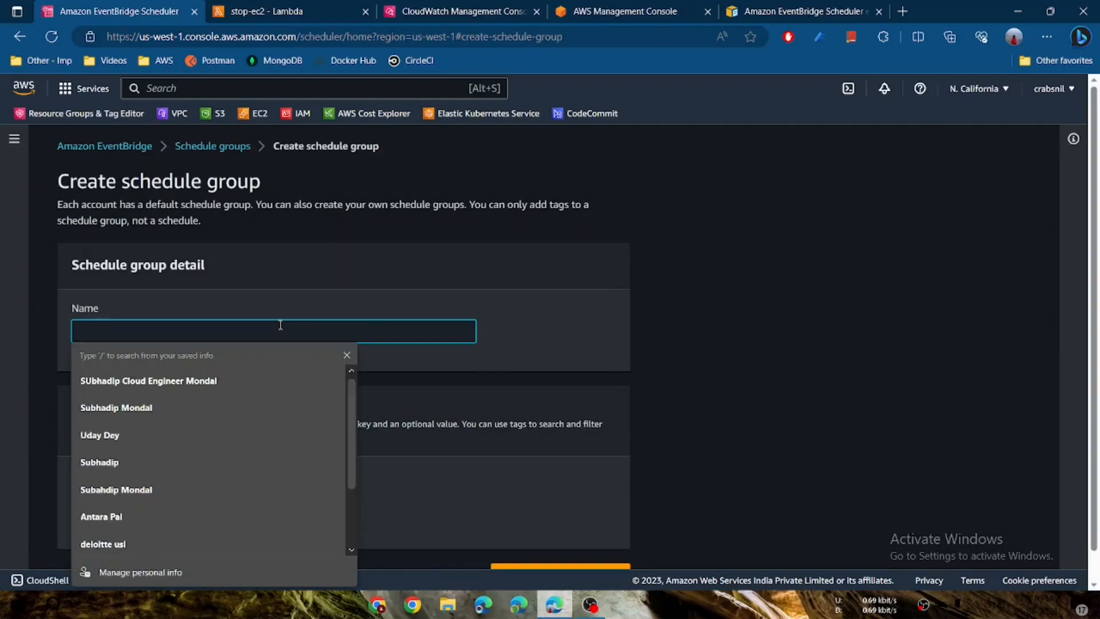
text(start-stop-ec2)
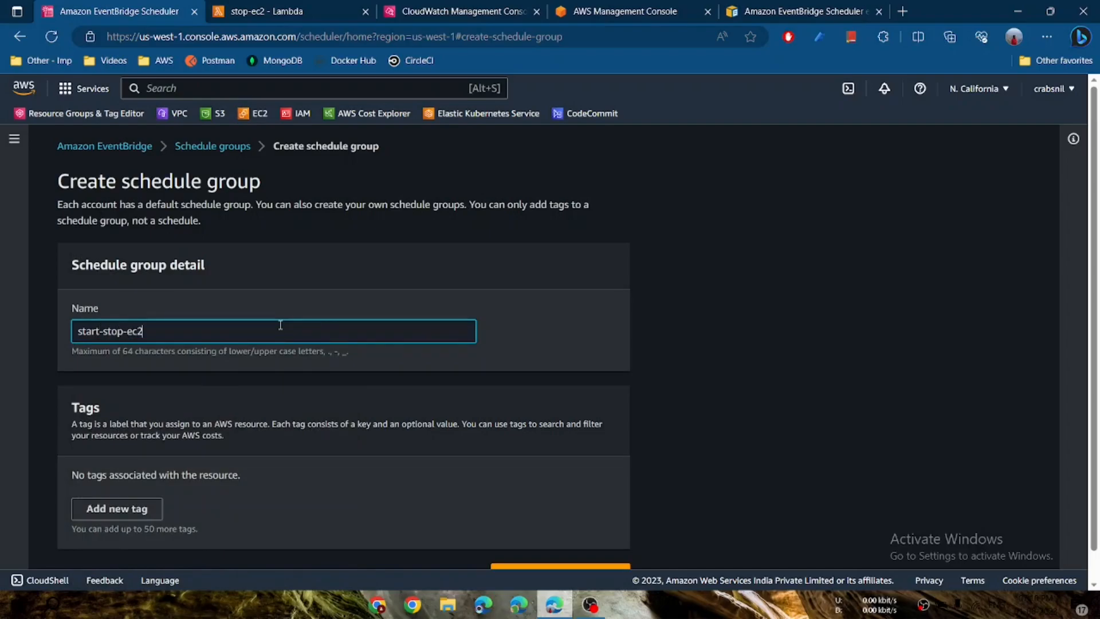
scroll(286, 349, down, 1)
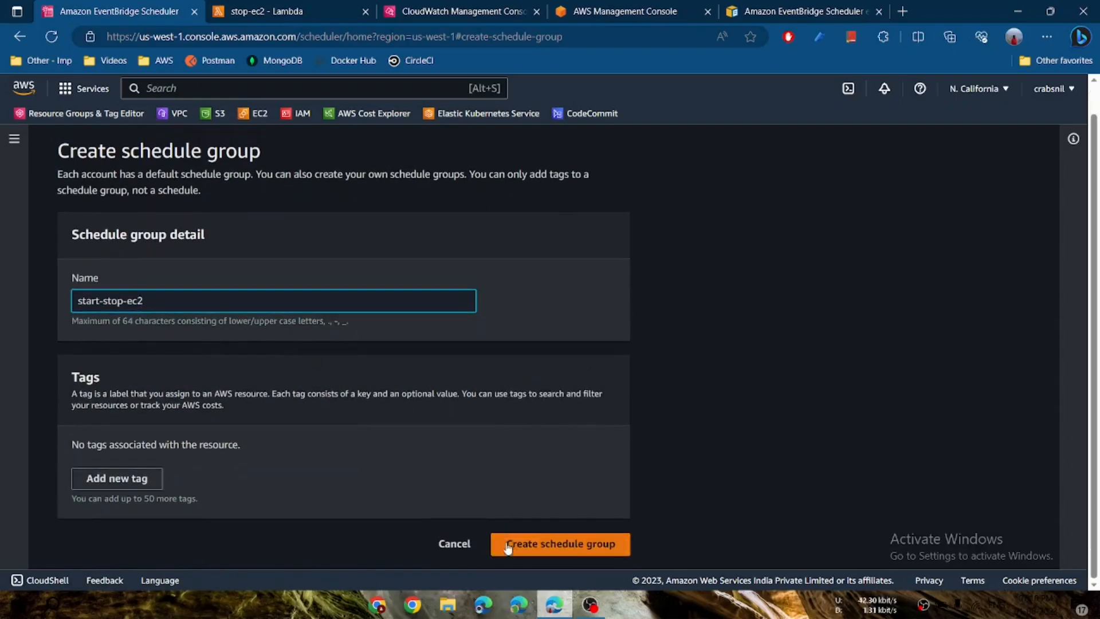
click(520, 552)
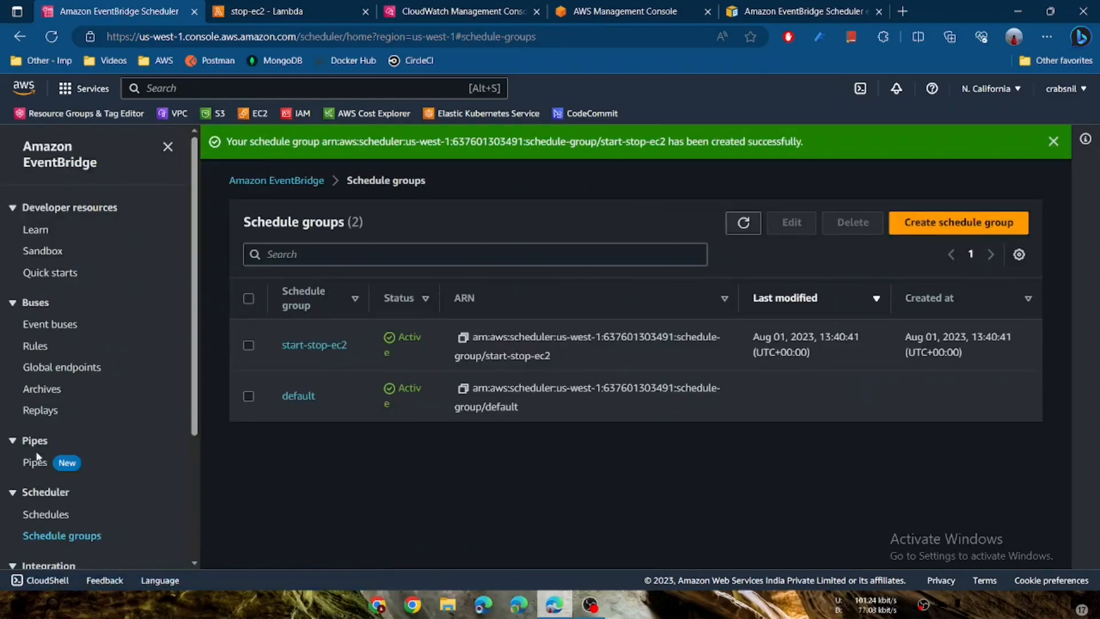
Open the EventBridge Scheduler schedules and start a new schedule named start-ec2.
click(47, 515)
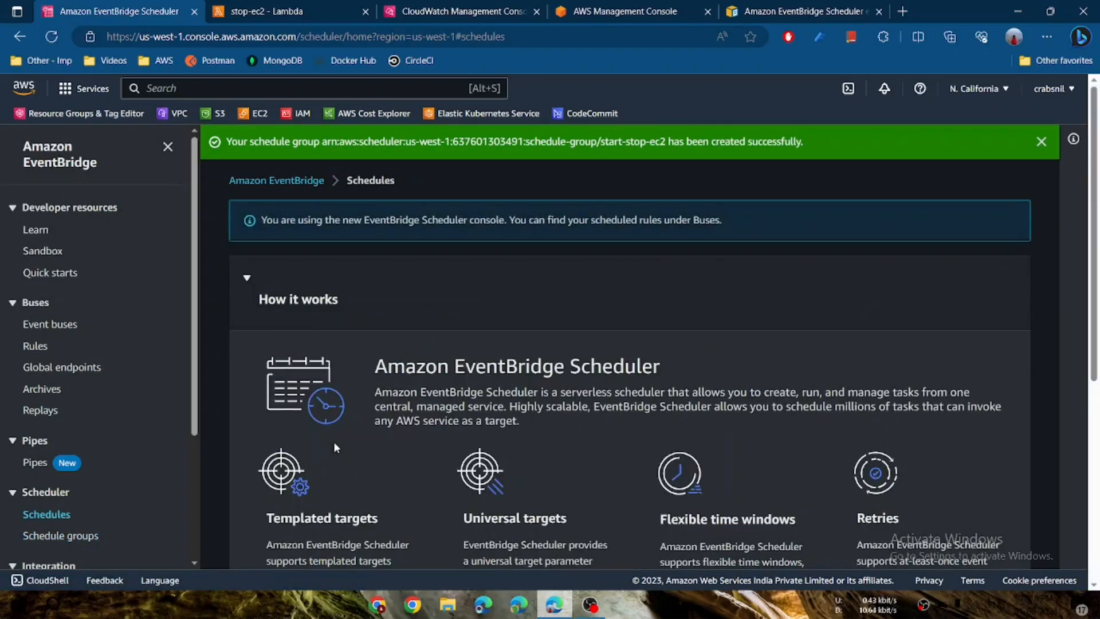
scroll(467, 290, down, 6)
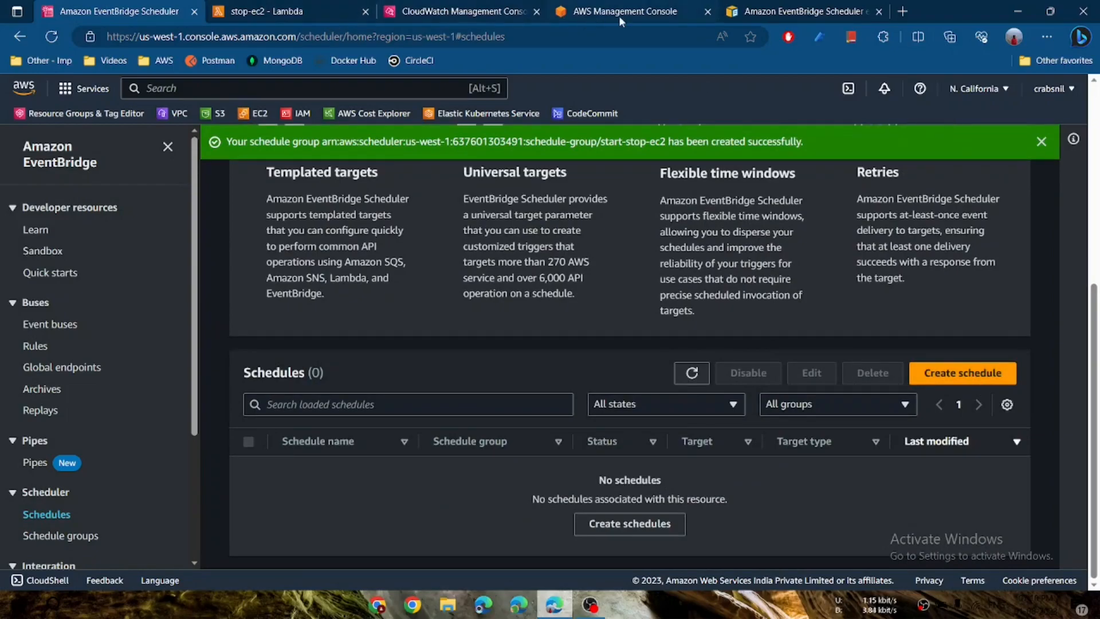
click(243, 12)
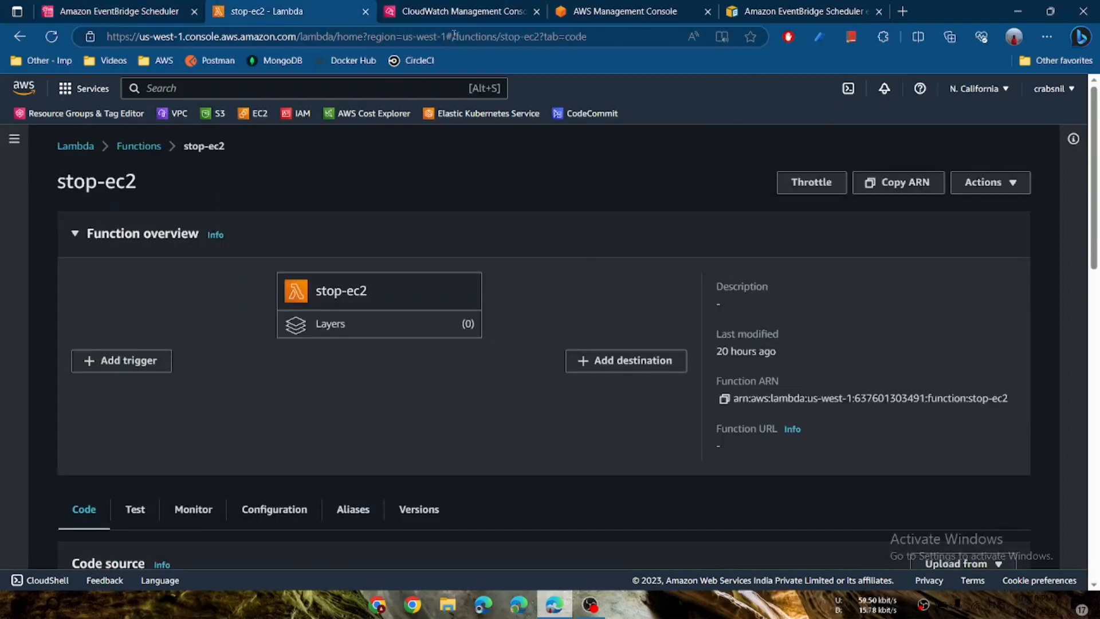
click(78, 11)
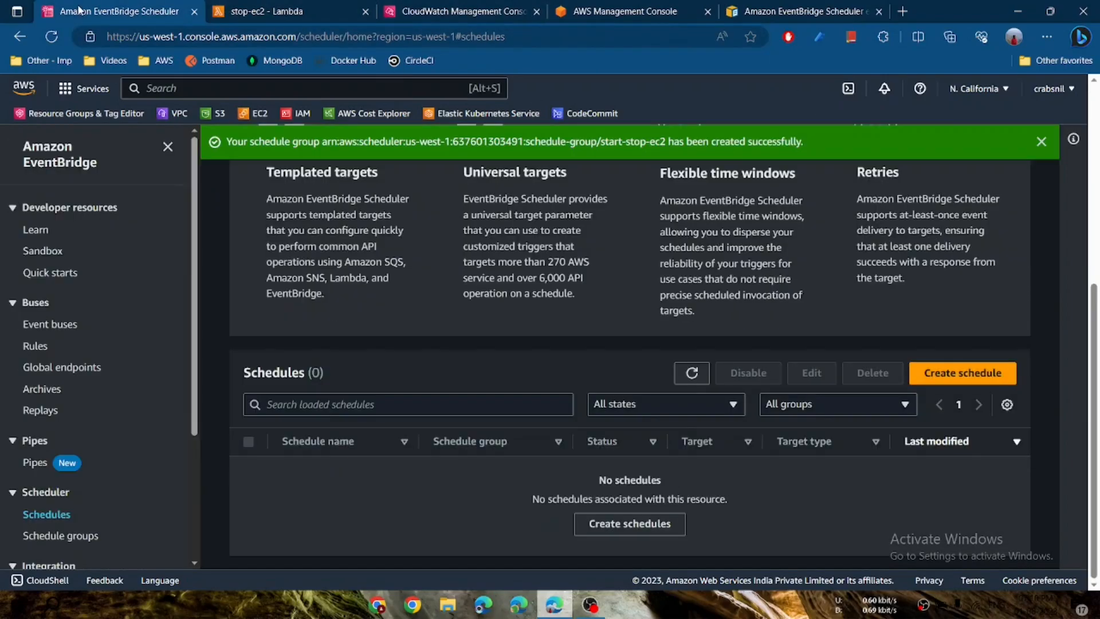
click(950, 380)
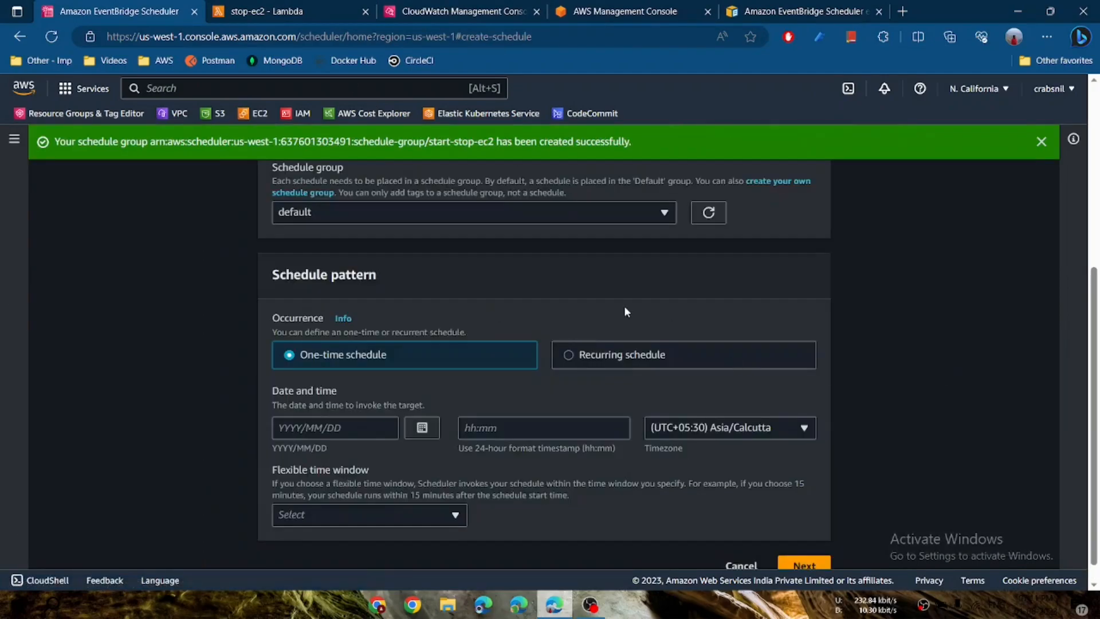
scroll(624, 305, up, 6)
scroll(625, 311, down, 1)
click(385, 338)
text(start)
text(=)
key(BackSpace)
text(-ec2)
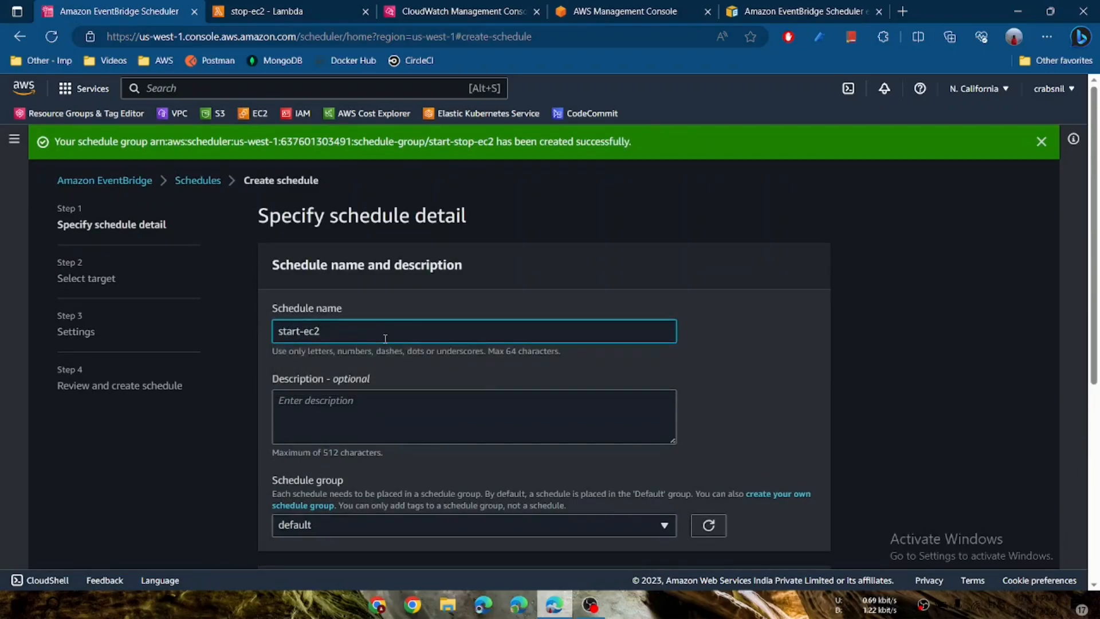
Assign the schedule to the start-stop-ec2 schedule group.
scroll(411, 393, down, 3)
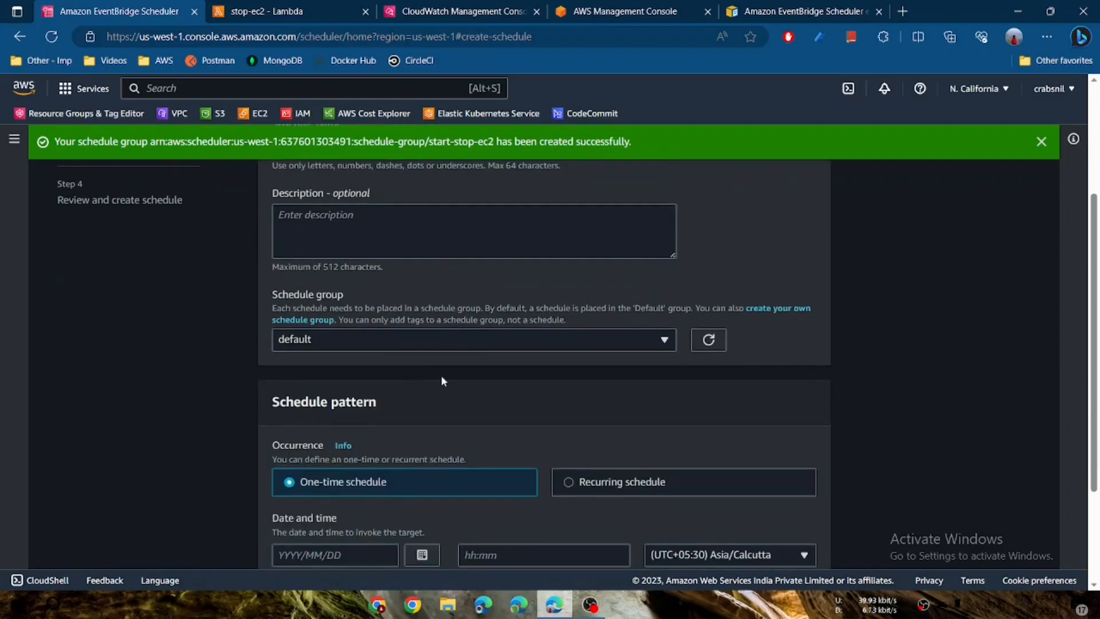
click(387, 343)
click(359, 385)
Make the schedule recurring and rate-based, with a rate of 4 minutes.
scroll(472, 377, down, 2)
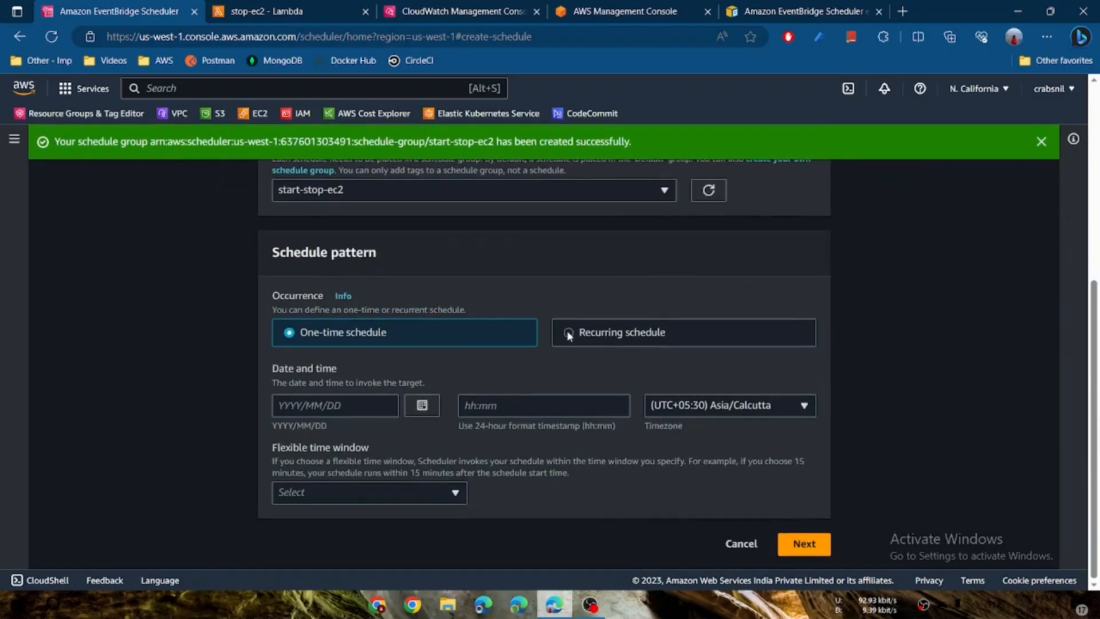
click(569, 334)
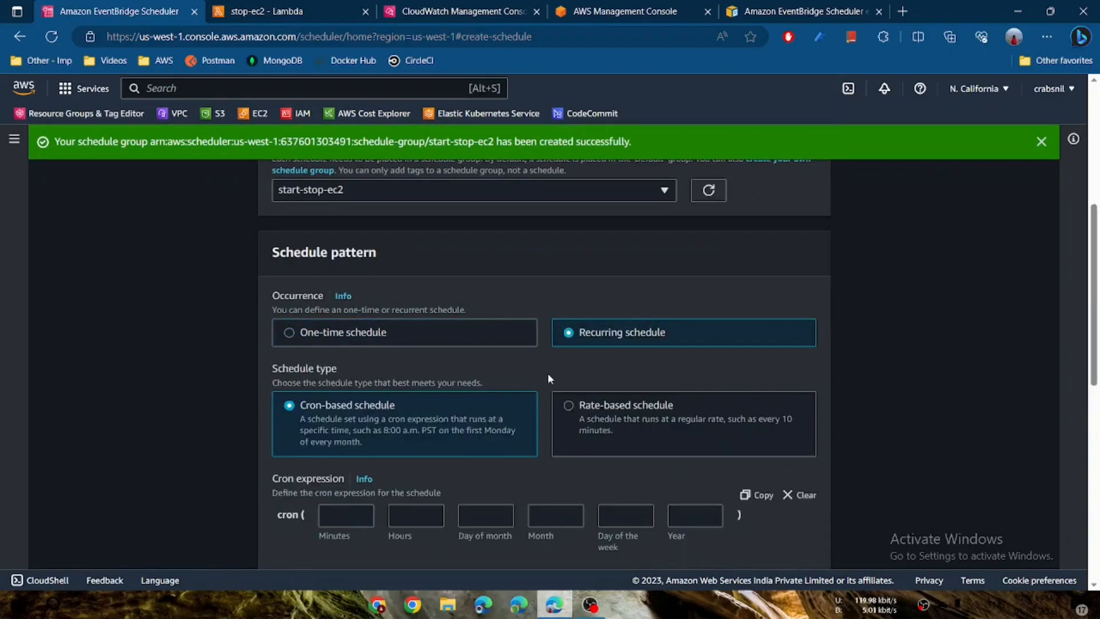
scroll(548, 379, down, 2)
click(577, 272)
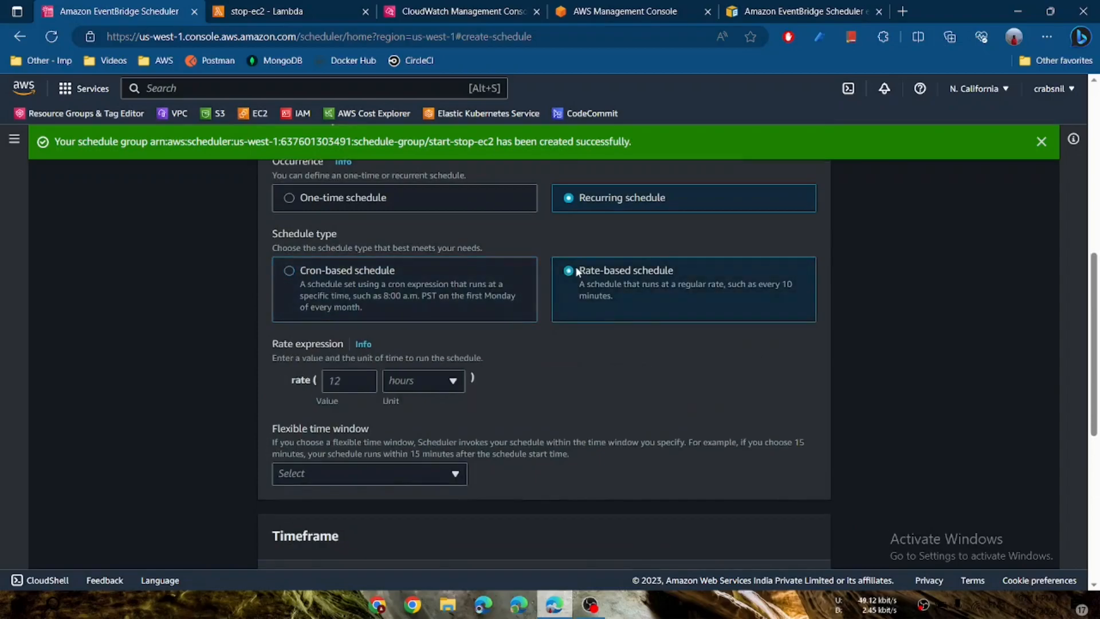
click(351, 380)
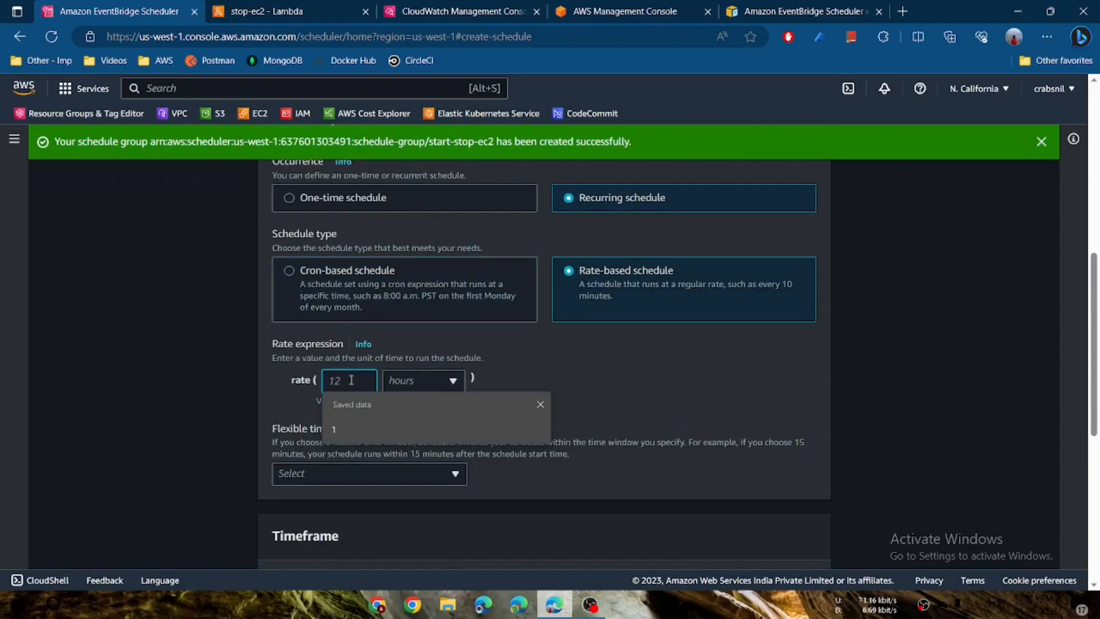
text(5)
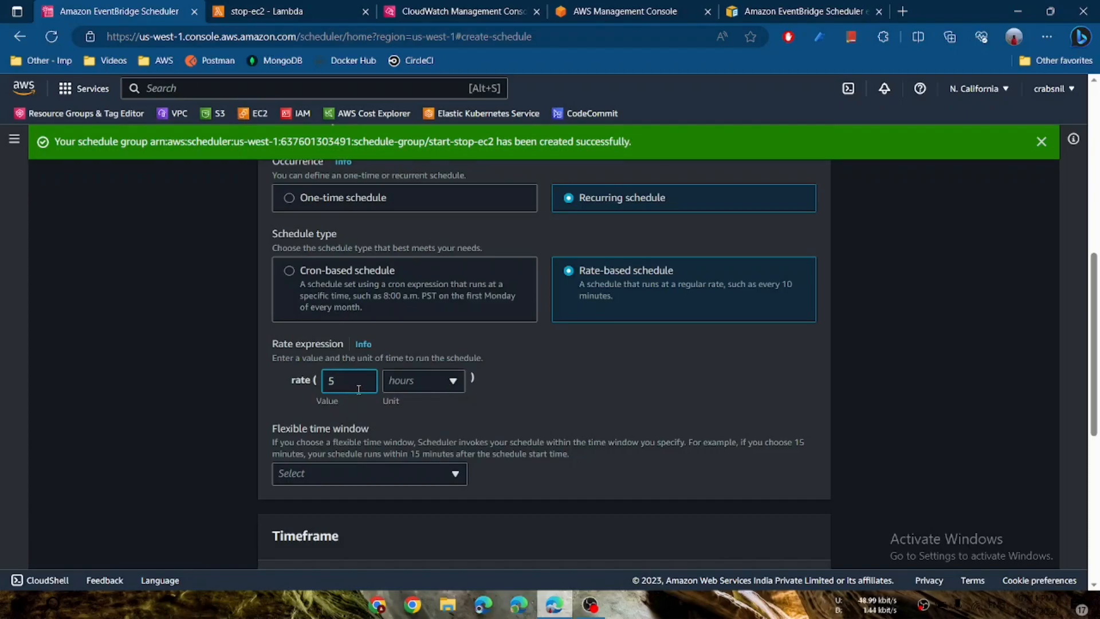
key(BackSpace)
text(3)
key(BackSpace)
text(4)
click(412, 382)
click(433, 402)
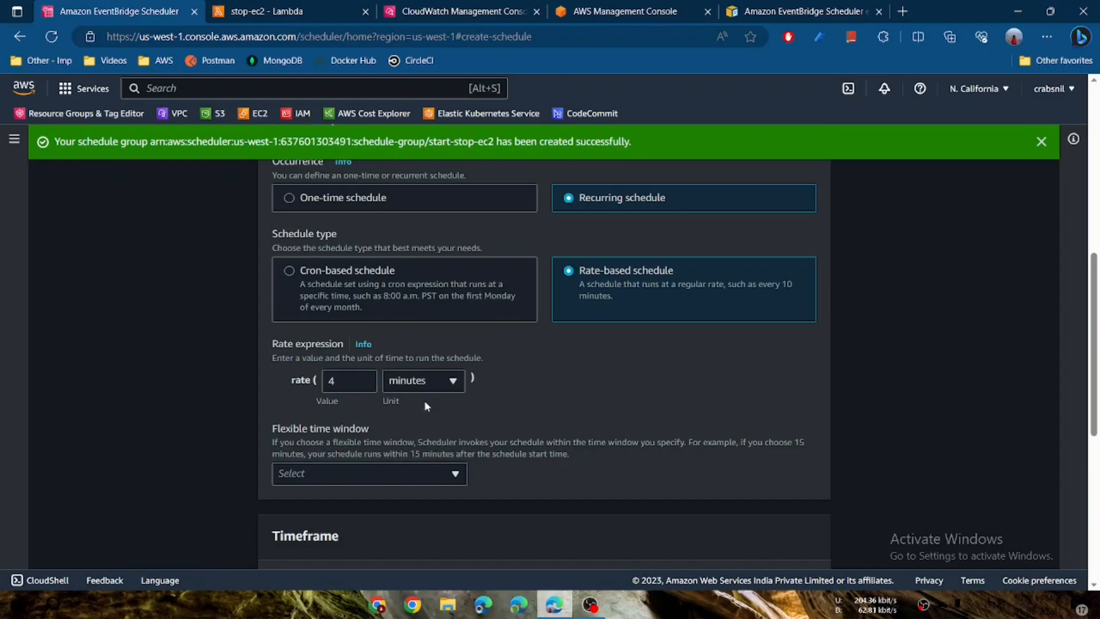
Set the flexible time window to Off, review the timeframe settings, and continue to target selection.
scroll(514, 415, down, 1)
click(457, 404)
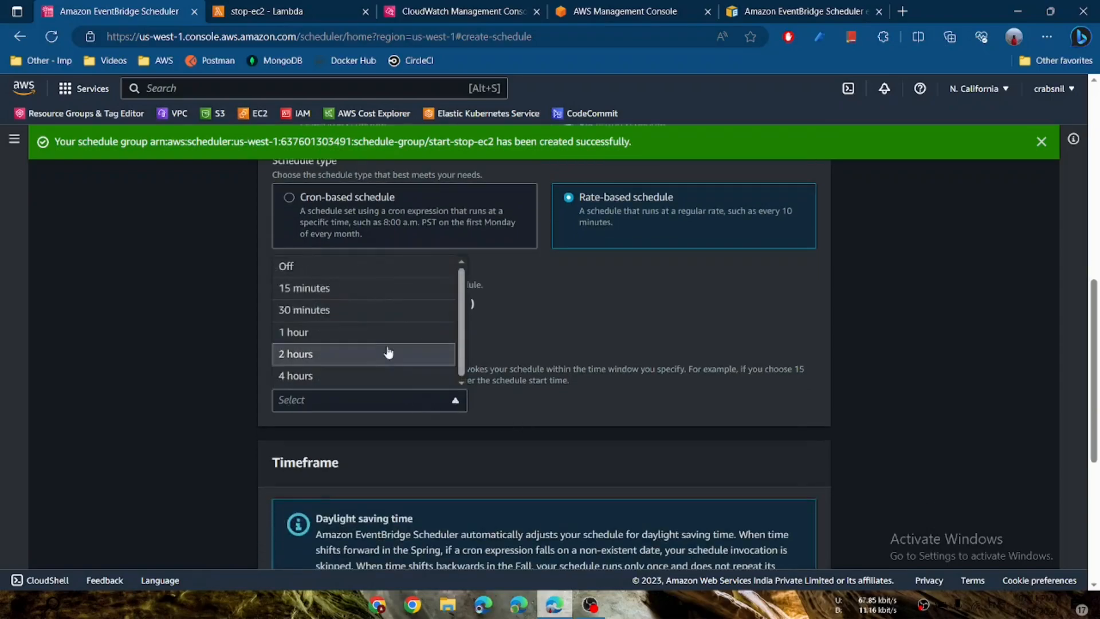
click(330, 271)
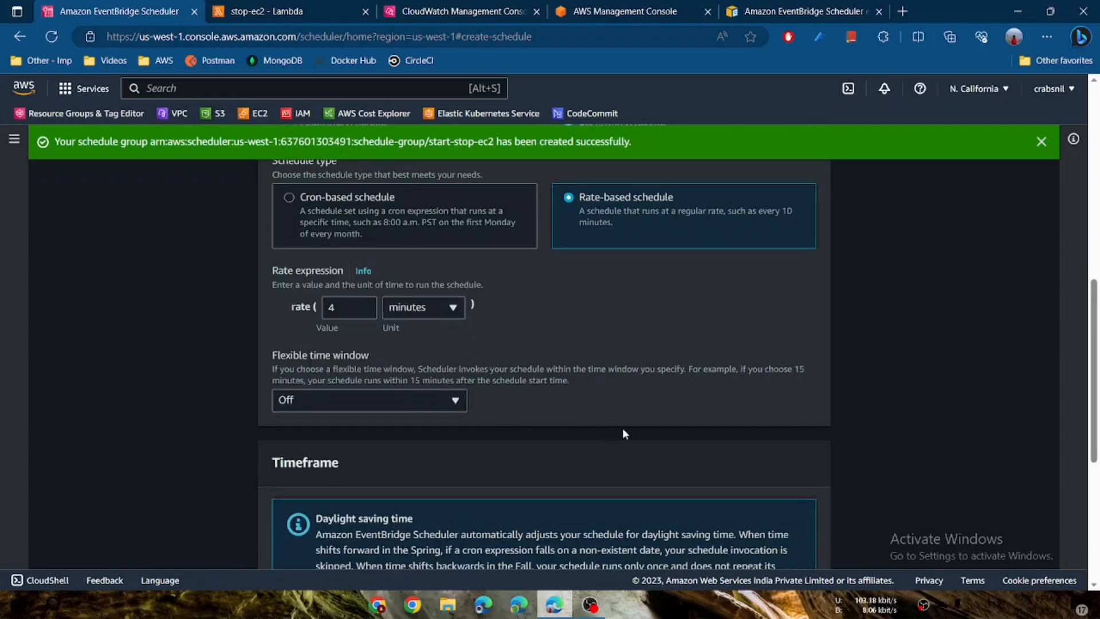
scroll(624, 434, down, 5)
scroll(678, 431, up, 4)
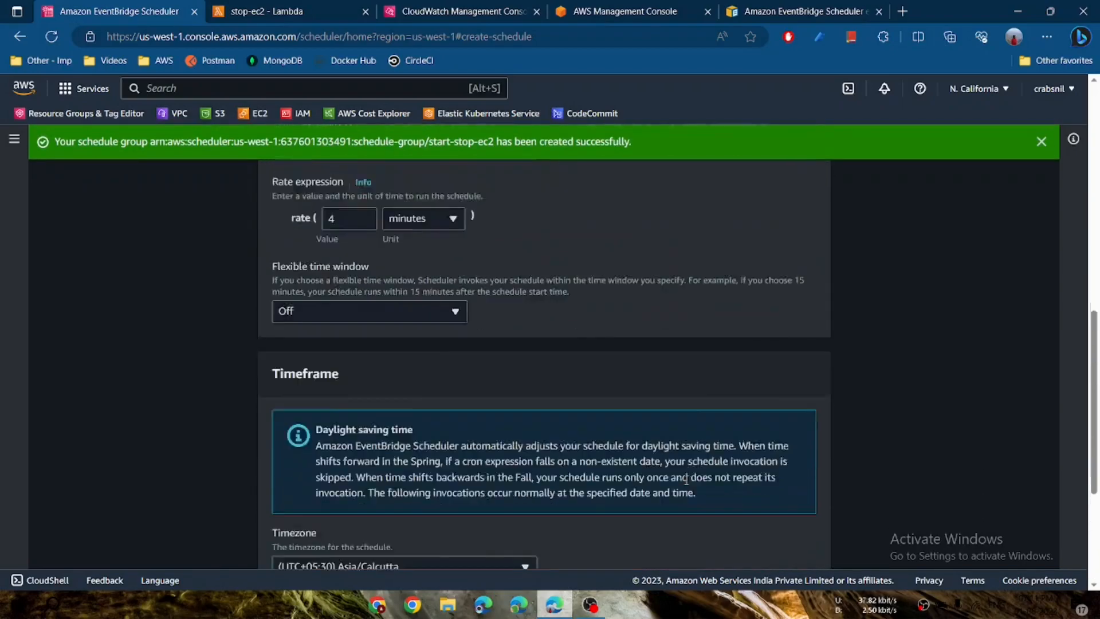
scroll(686, 479, down, 5)
click(793, 541)
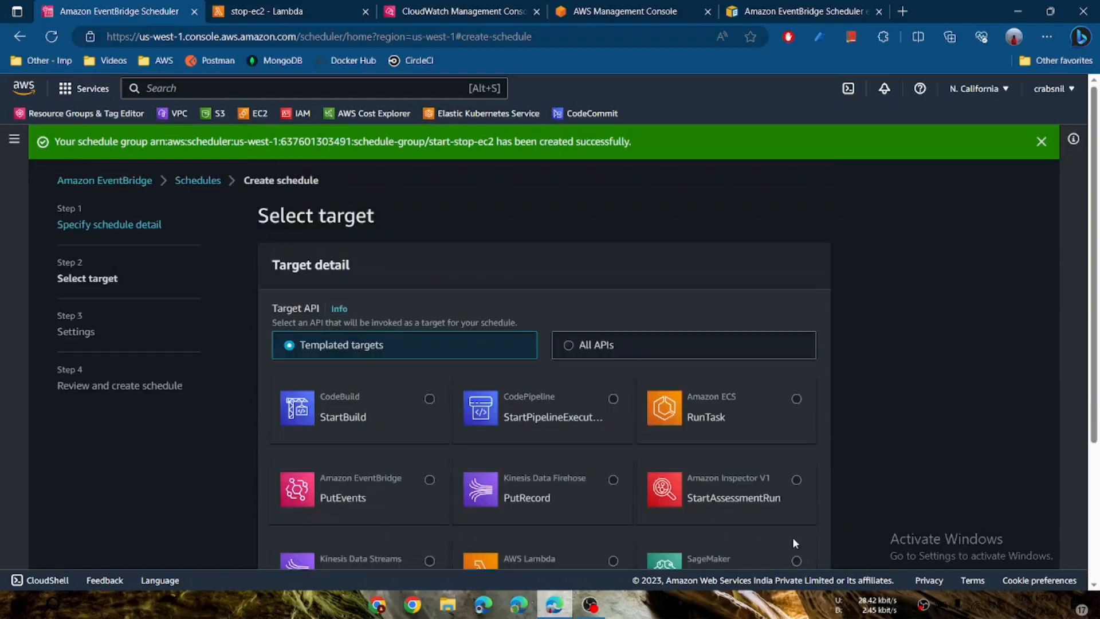
Review the templated targets and choose AWS Lambda Invoke as the schedule's target.
scroll(793, 542, down, 2)
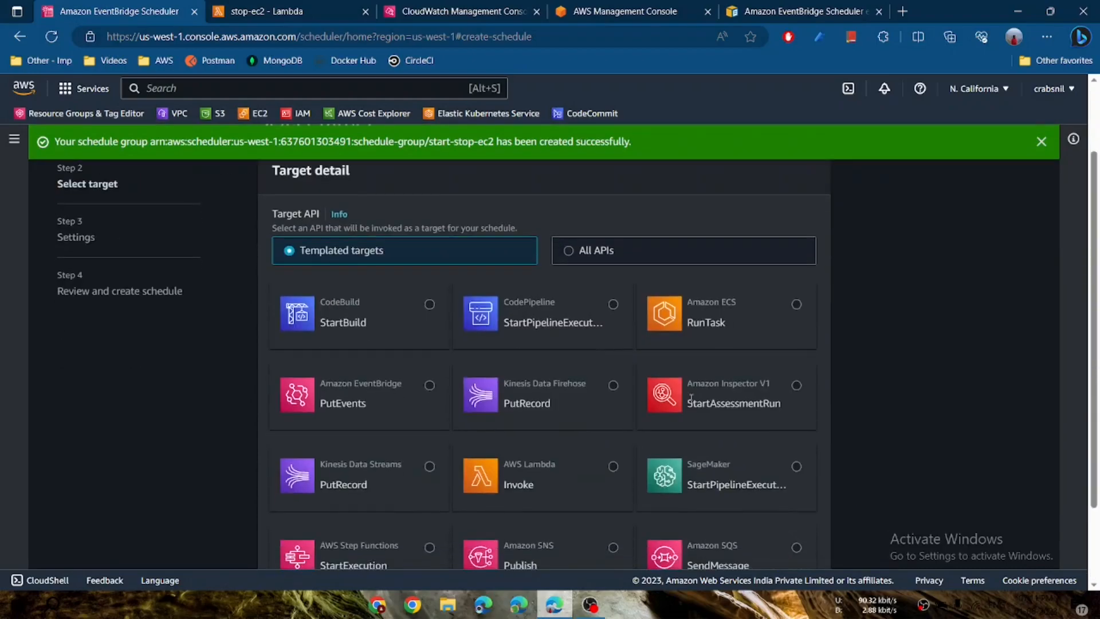
scroll(692, 400, up, 2)
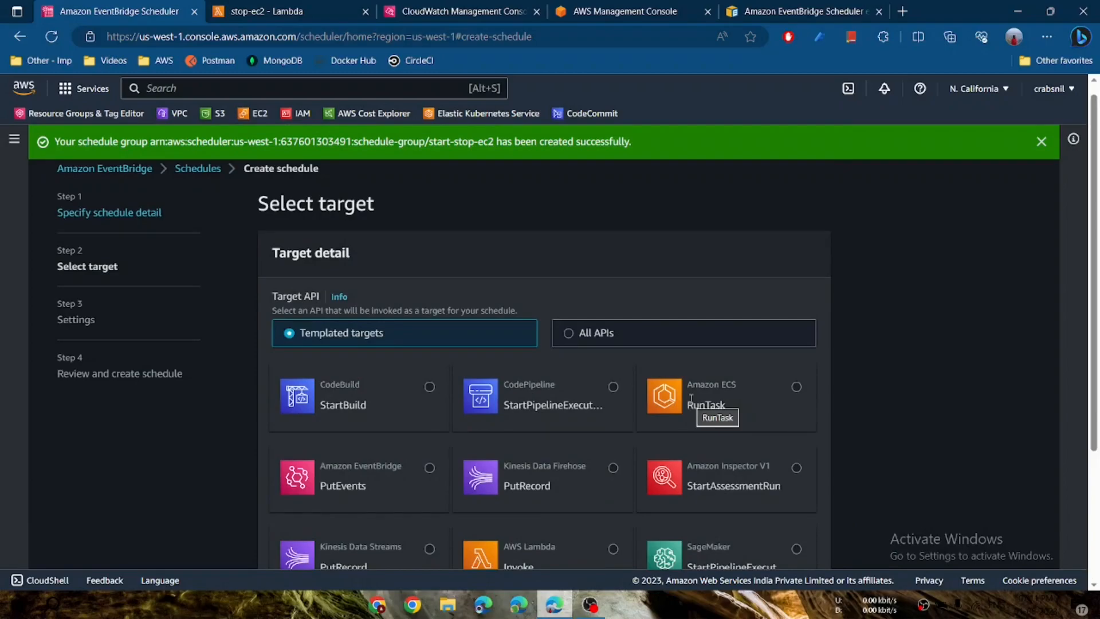
scroll(691, 399, down, 3)
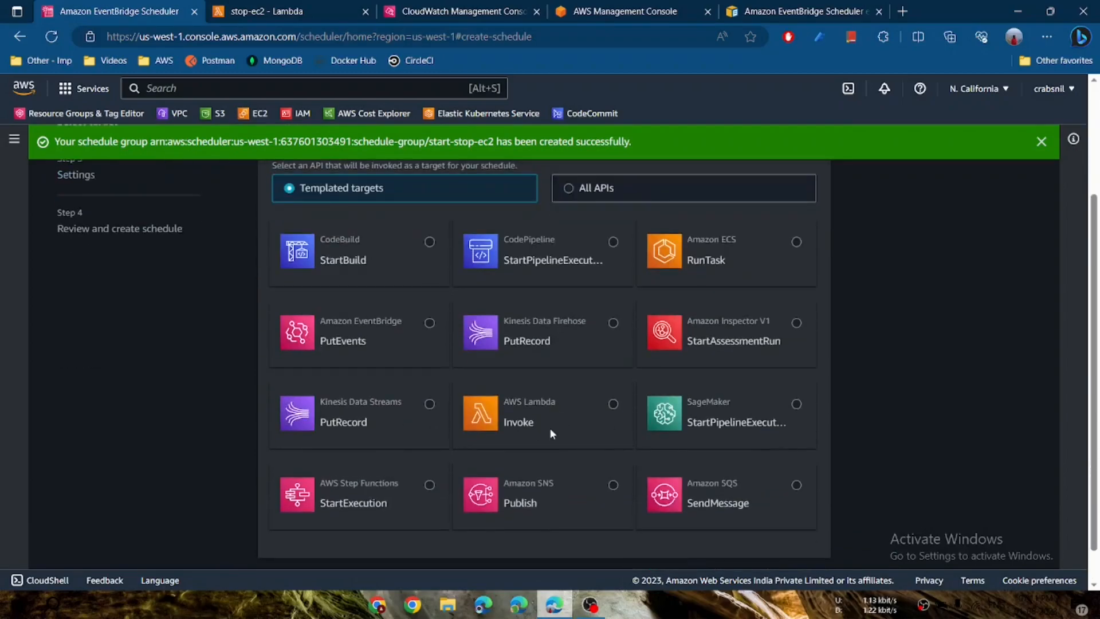
click(613, 403)
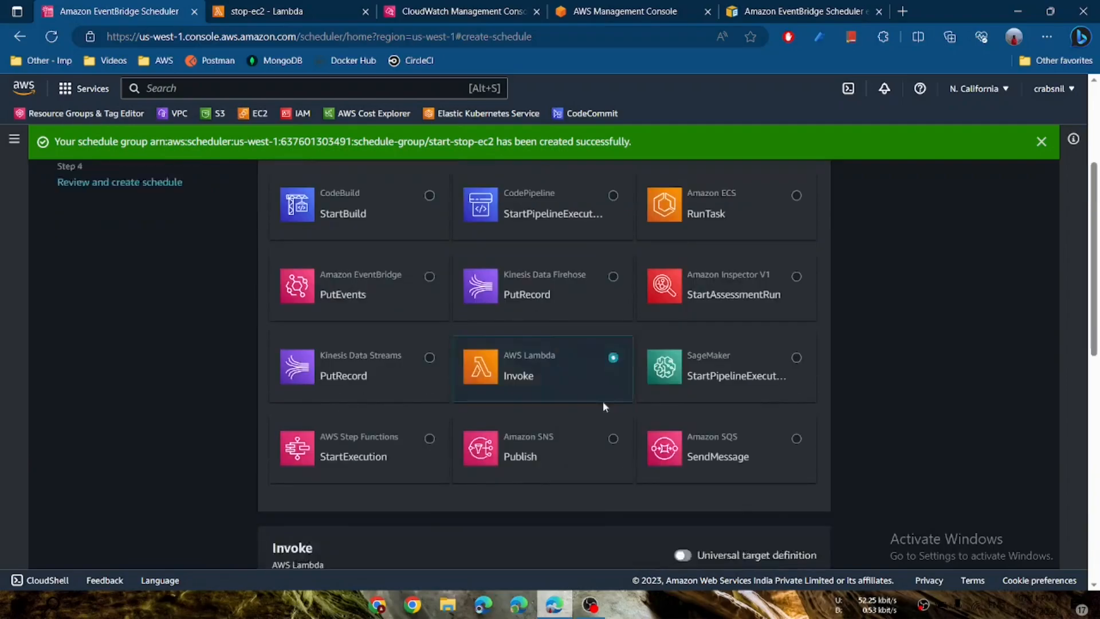
Examine the target detail options and the Lambda Invoke settings for the function and payload.
scroll(388, 326, down, 7)
scroll(388, 330, up, 3)
scroll(388, 333, up, 5)
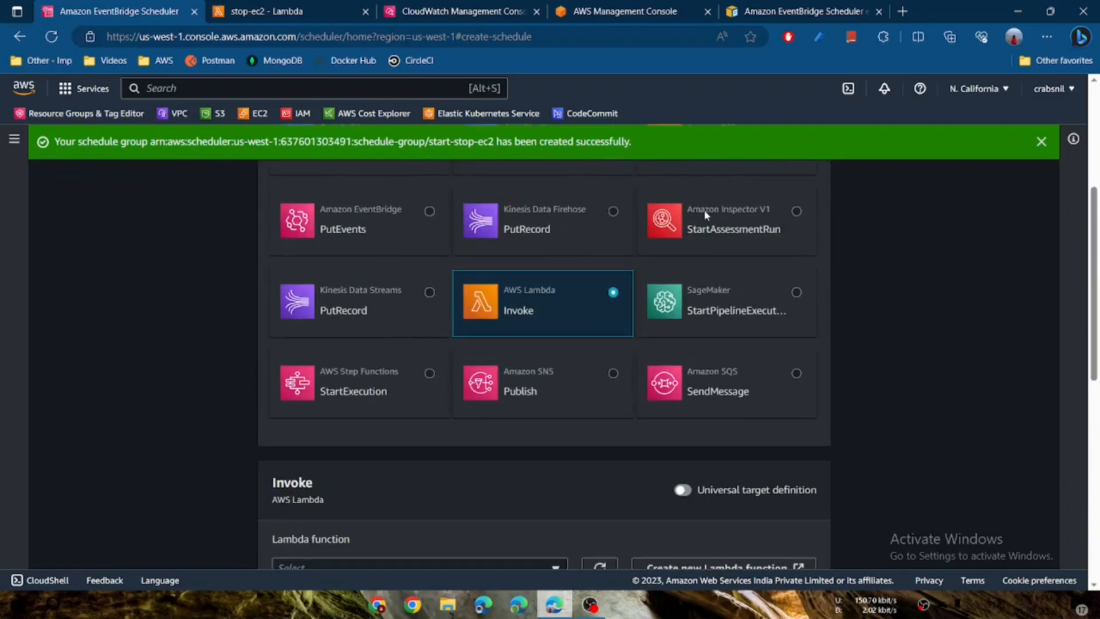
scroll(595, 346, up, 3)
scroll(596, 346, up, 2)
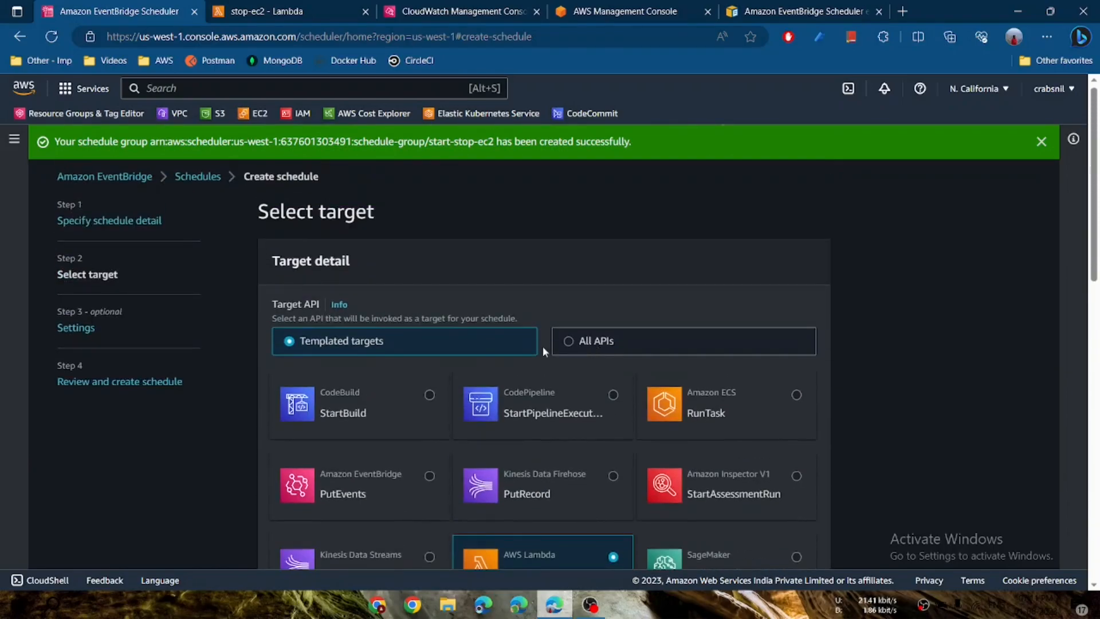
scroll(550, 392, down, 2)
scroll(610, 394, down, 3)
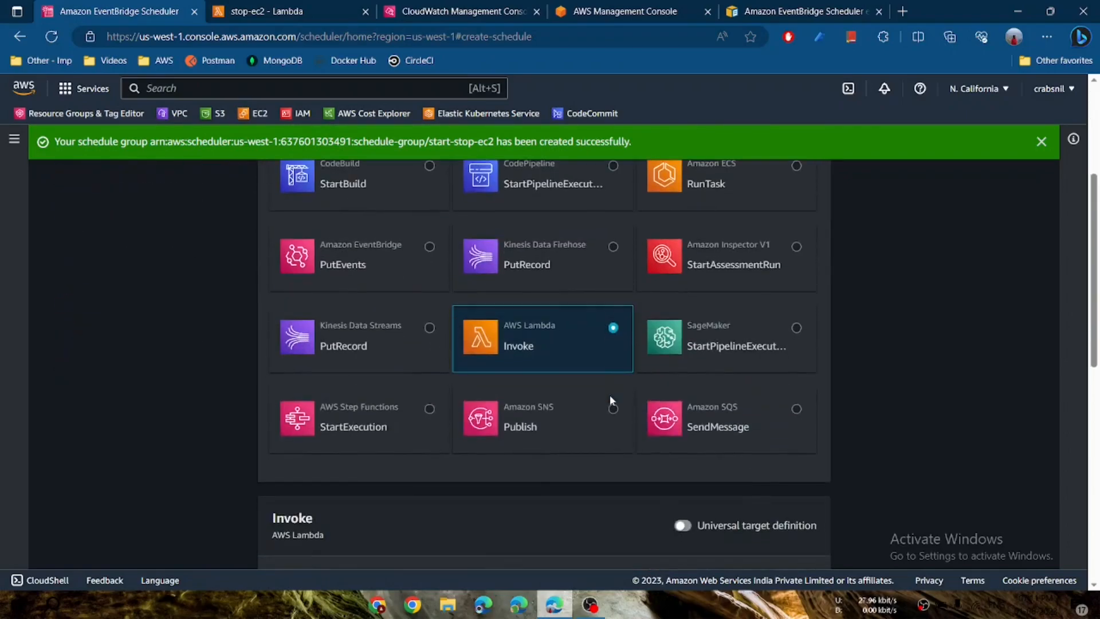
scroll(473, 410, down, 6)
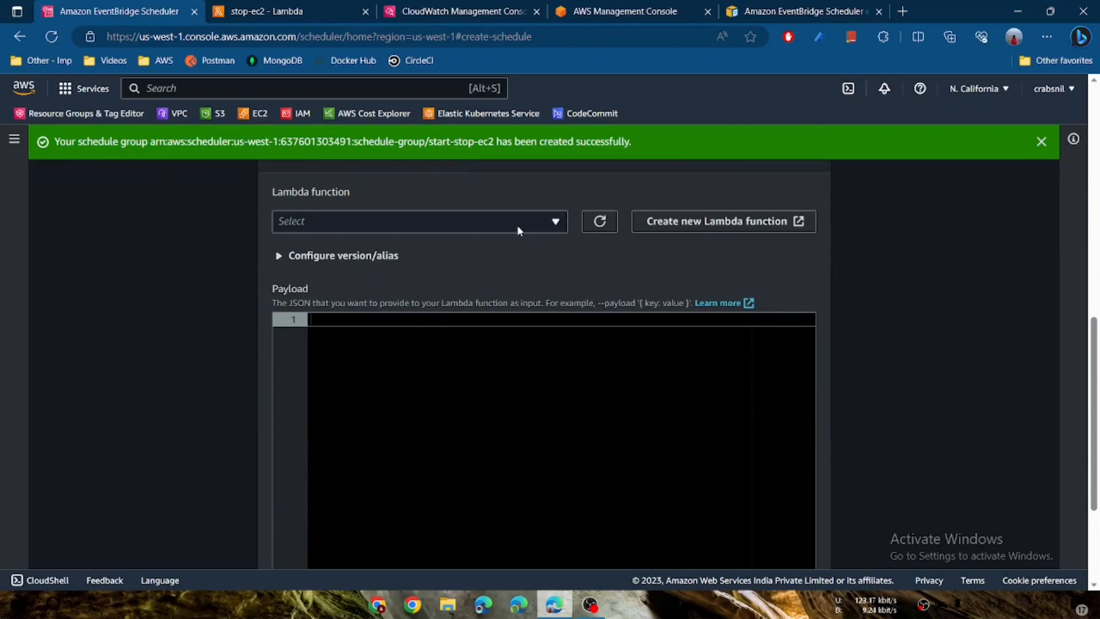
Select start-ec2 as the Lambda function for the schedule to invoke.
click(519, 224)
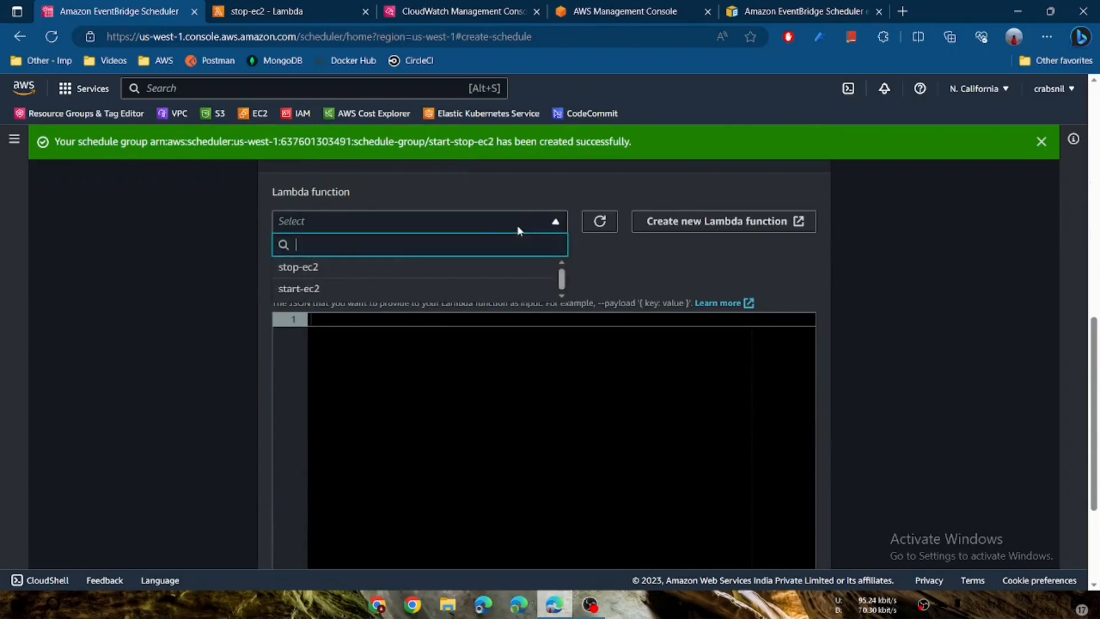
click(401, 287)
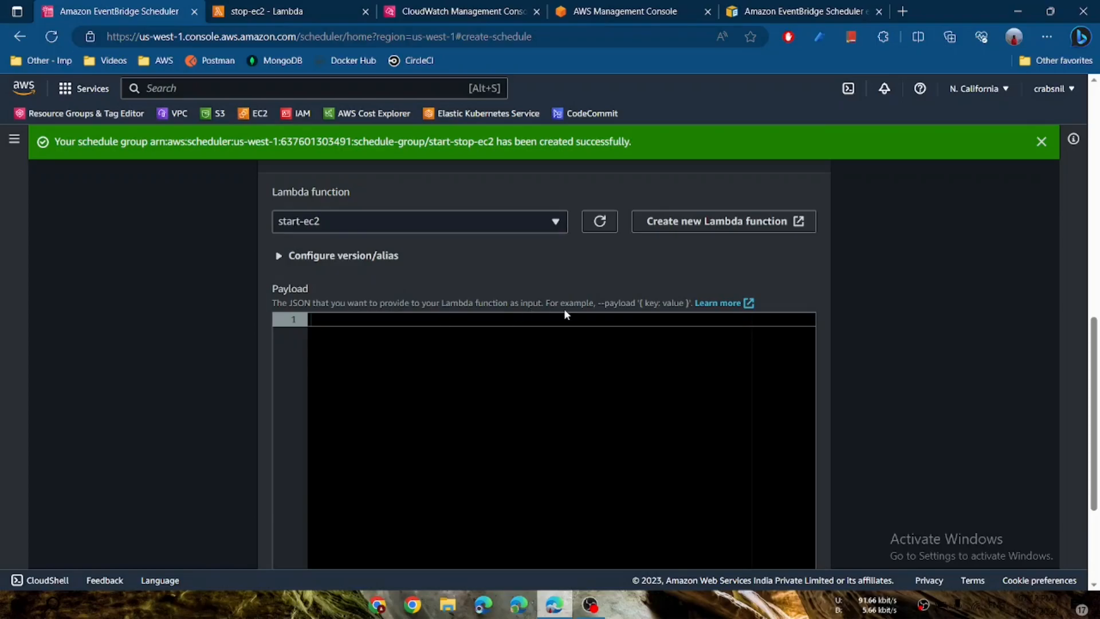
Enter the JSON payload {"msg" : "invoking lambda function from eventbridge scheduler"} and continue to the schedule settings.
text({)
key(Return)
text("")
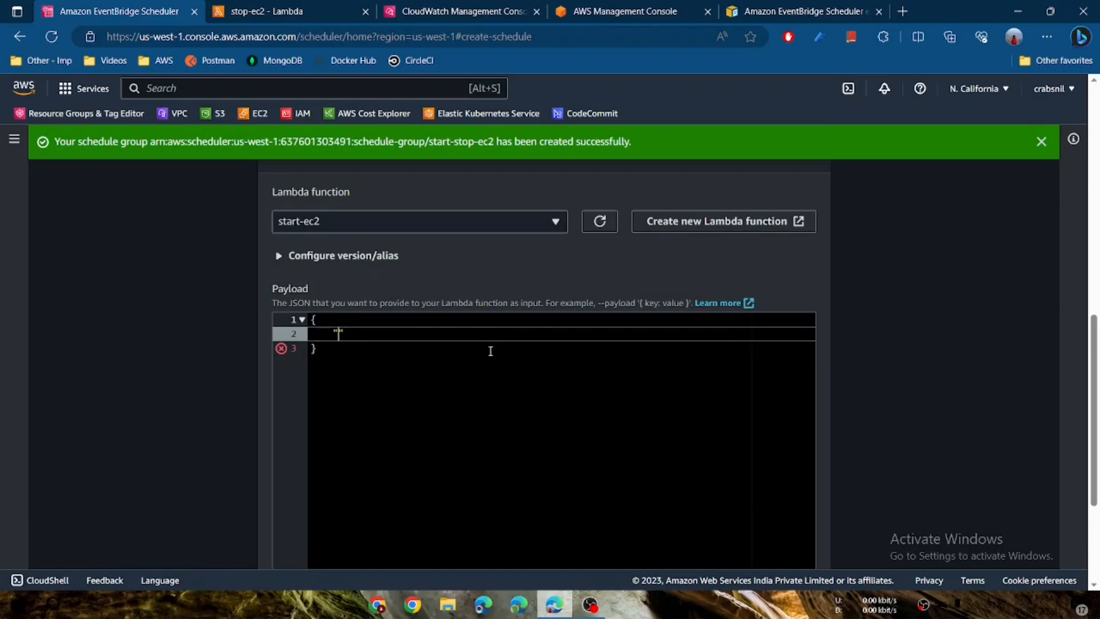
text(data)
key(BackSpace)
key(BackSpace)
key(BackSpace)
key(BackSpace)
text(msg" : "")
key(Left)
text(invok)
text(ing la)
text(m)
text(bda function )
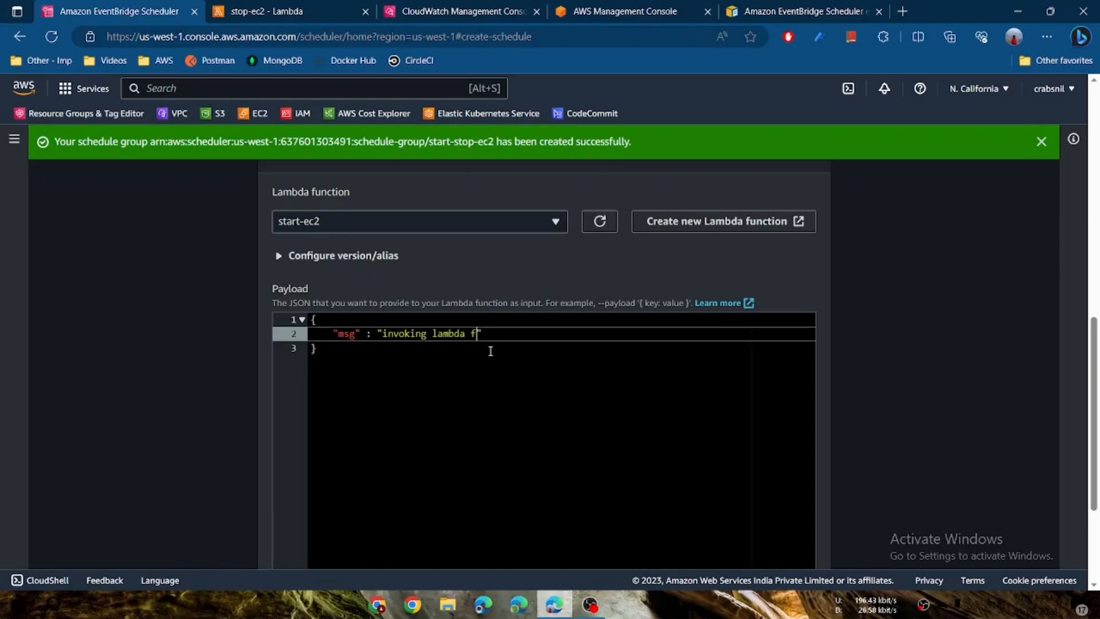
text(from )
text(eventbr)
text(idge )
text(schd)
text(eduler)
scroll(494, 418, down, 1)
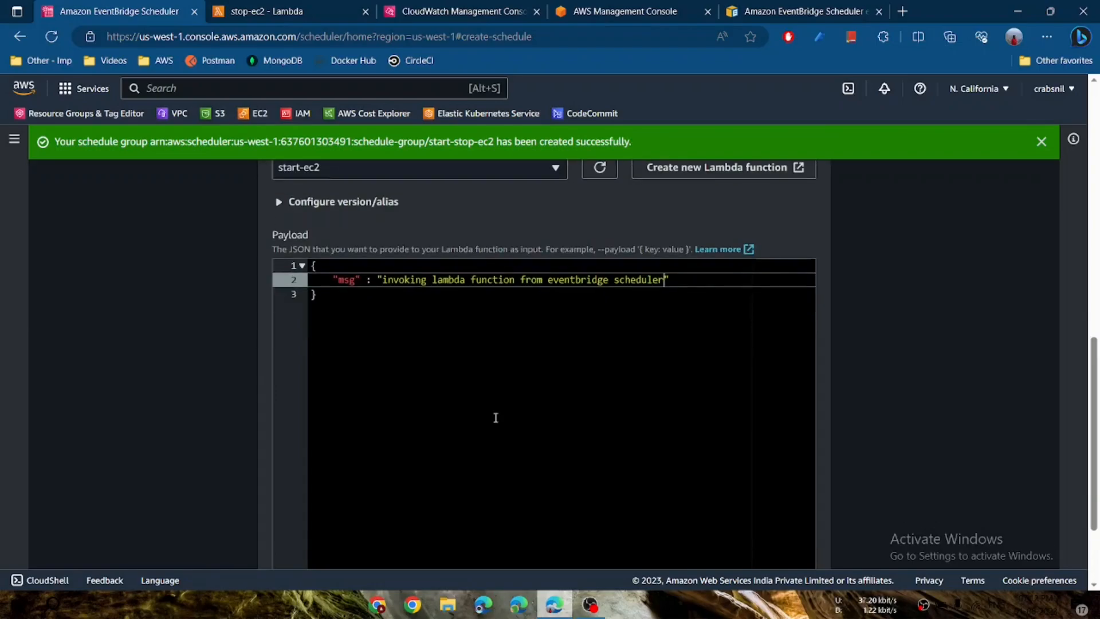
scroll(491, 315, down, 2)
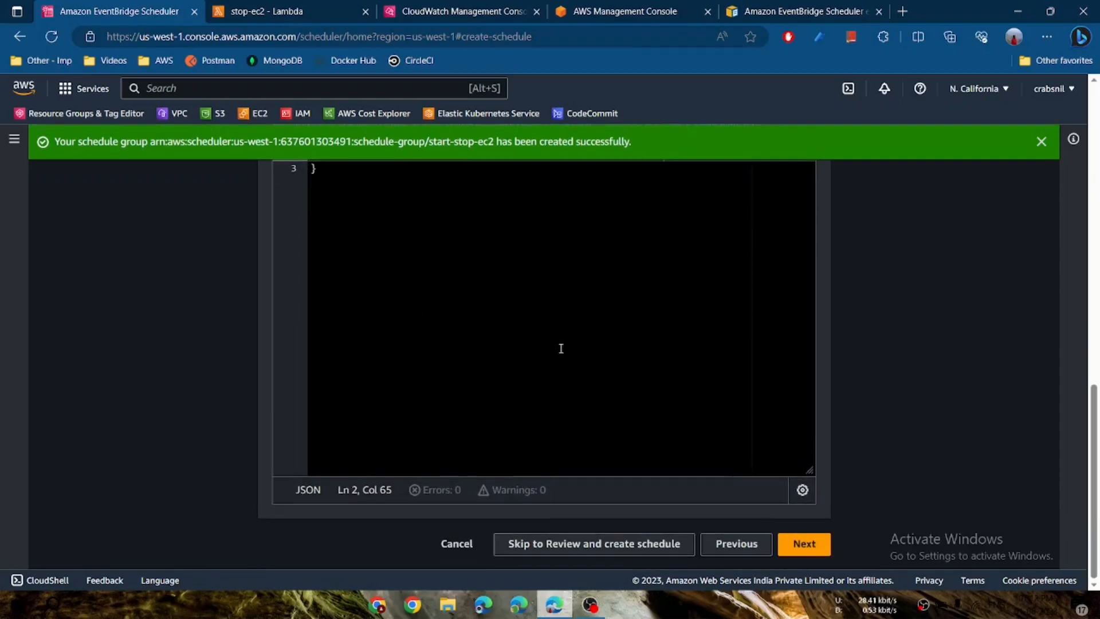
click(804, 545)
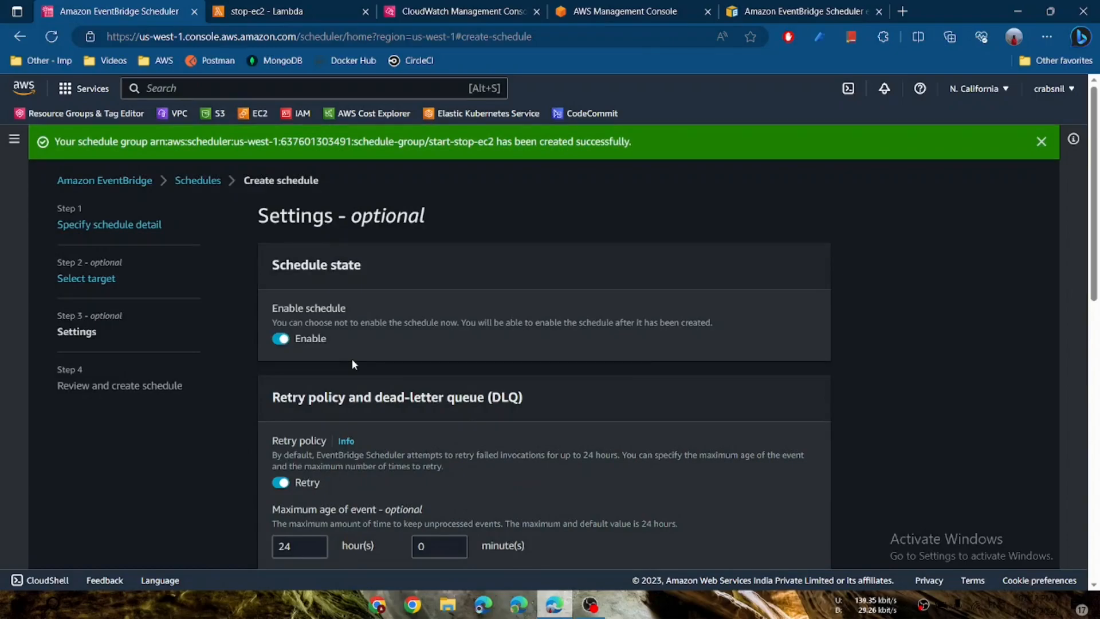
Open the EC2 instances list in the Lambda browser tab to check the instance's state, and return to the schedule settings.
scroll(352, 361, down, 1)
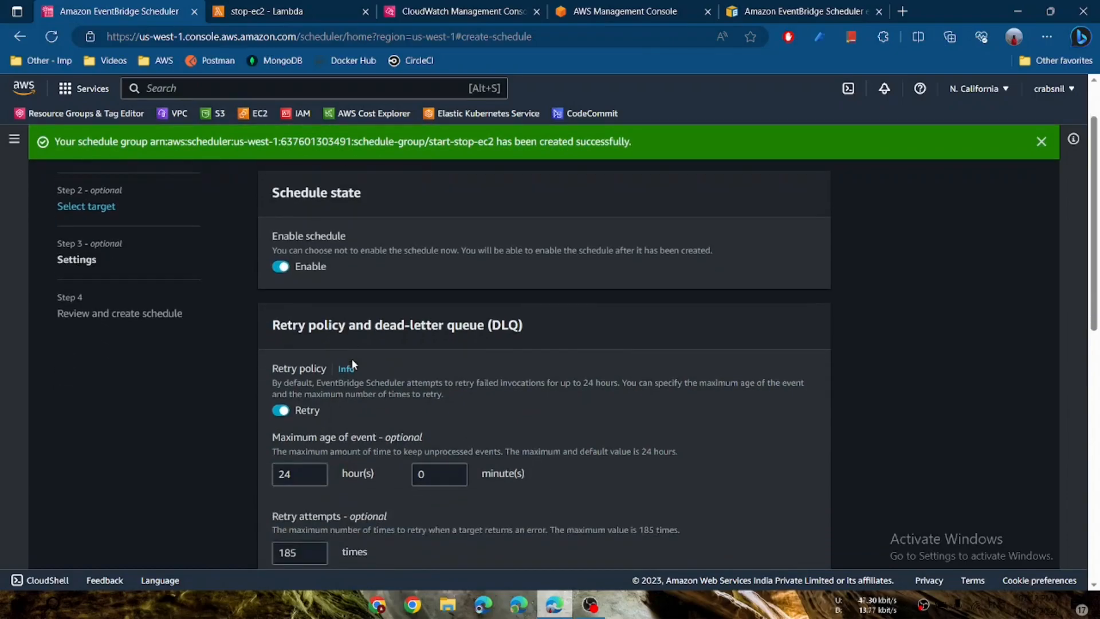
click(331, 17)
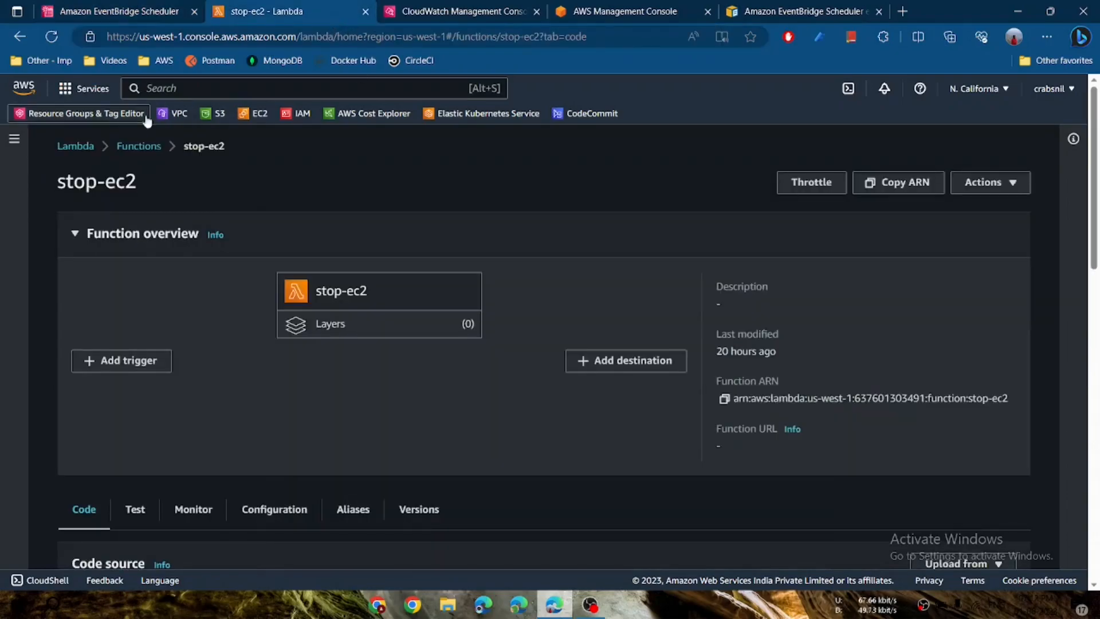
click(249, 114)
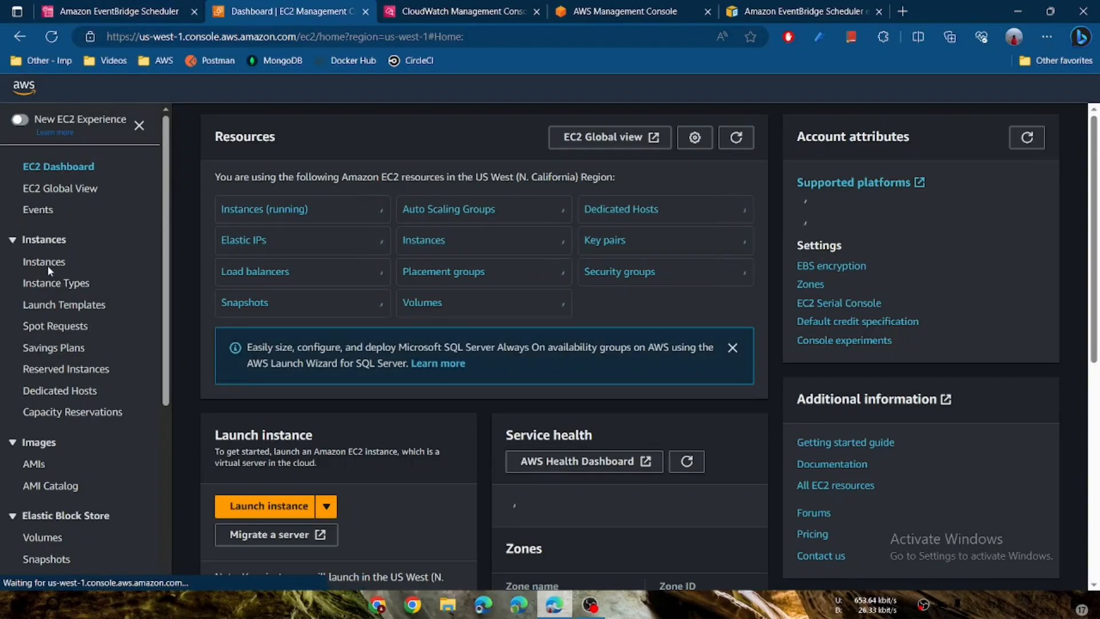
click(46, 262)
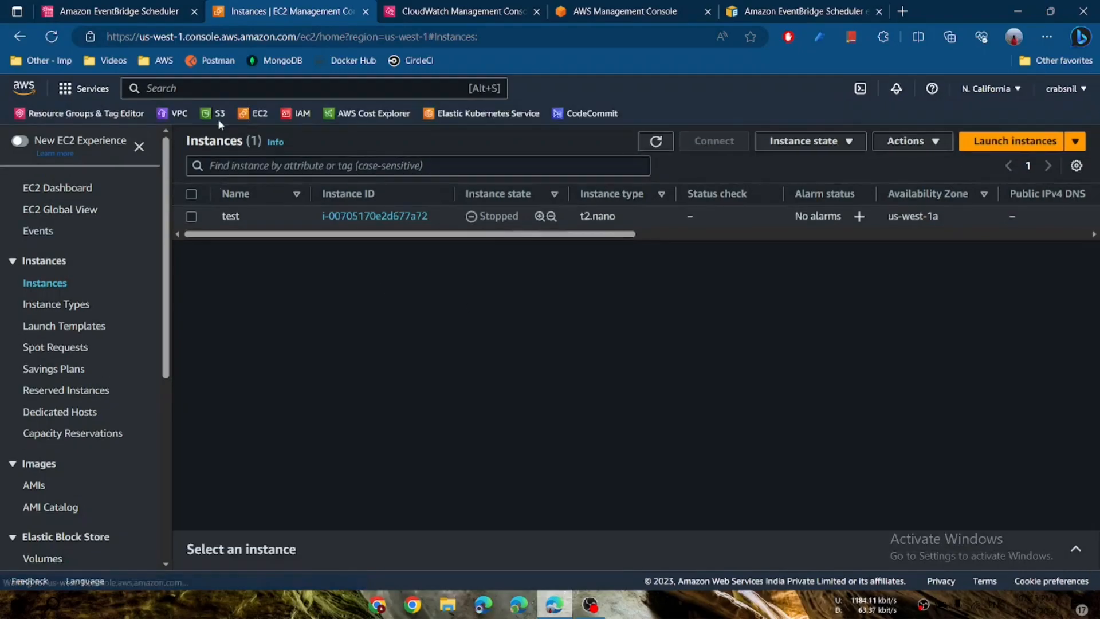
click(107, 11)
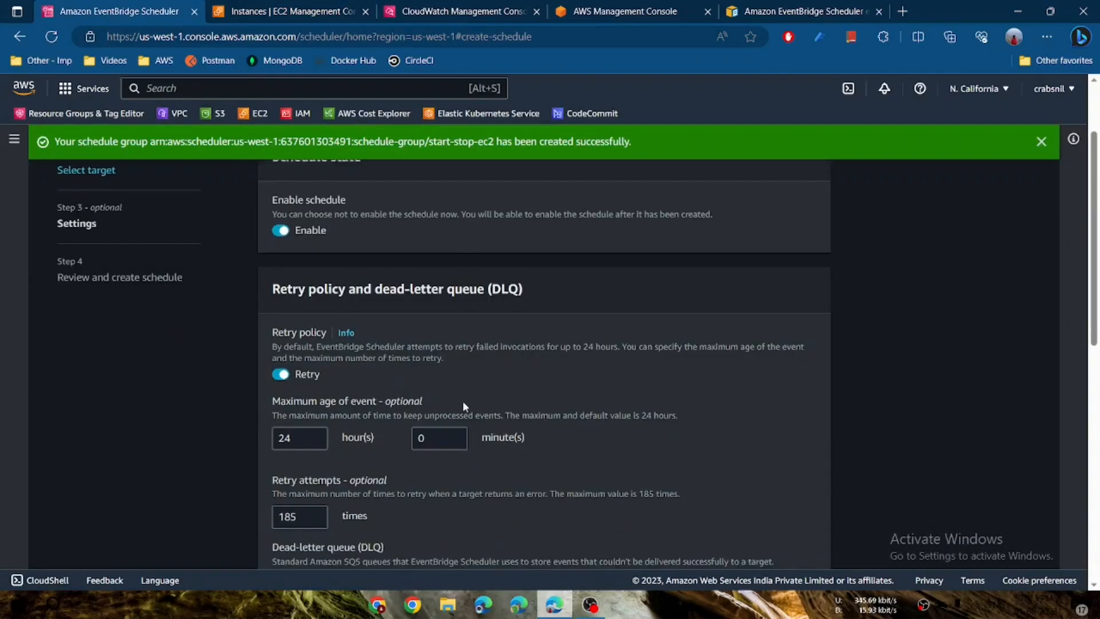
Set the retry policy's maximum age of event to 10 hours and its retry attempts to 3.
scroll(463, 401, down, 2)
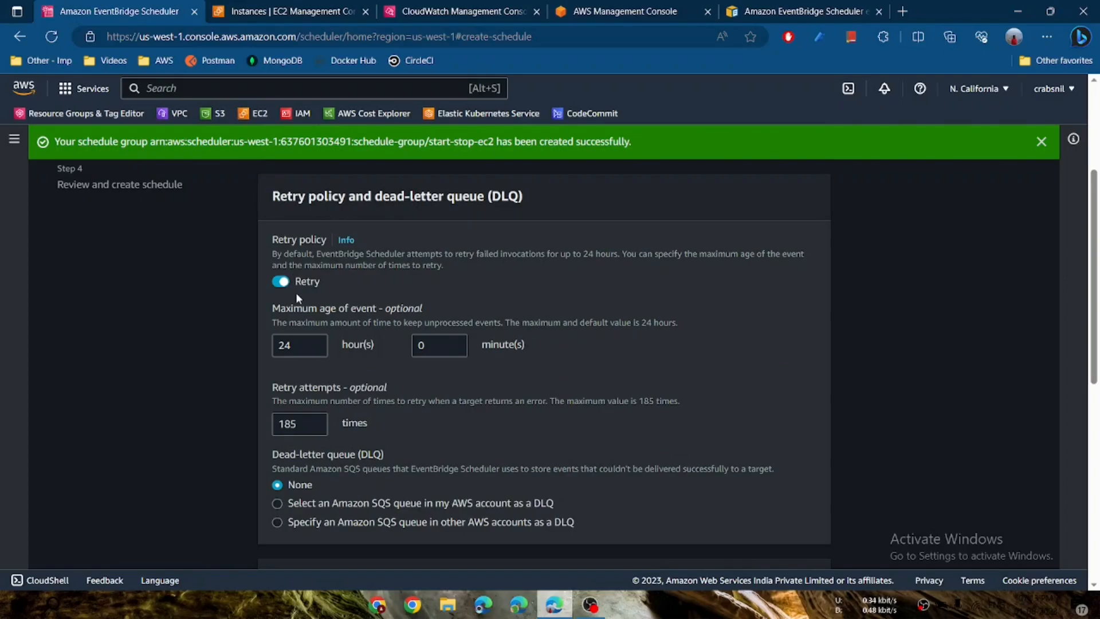
click(305, 346)
key(BackSpace)
key(BackSpace)
text(10)
click(304, 417)
key(BackSpace)
key(BackSpace)
key(BackSpace)
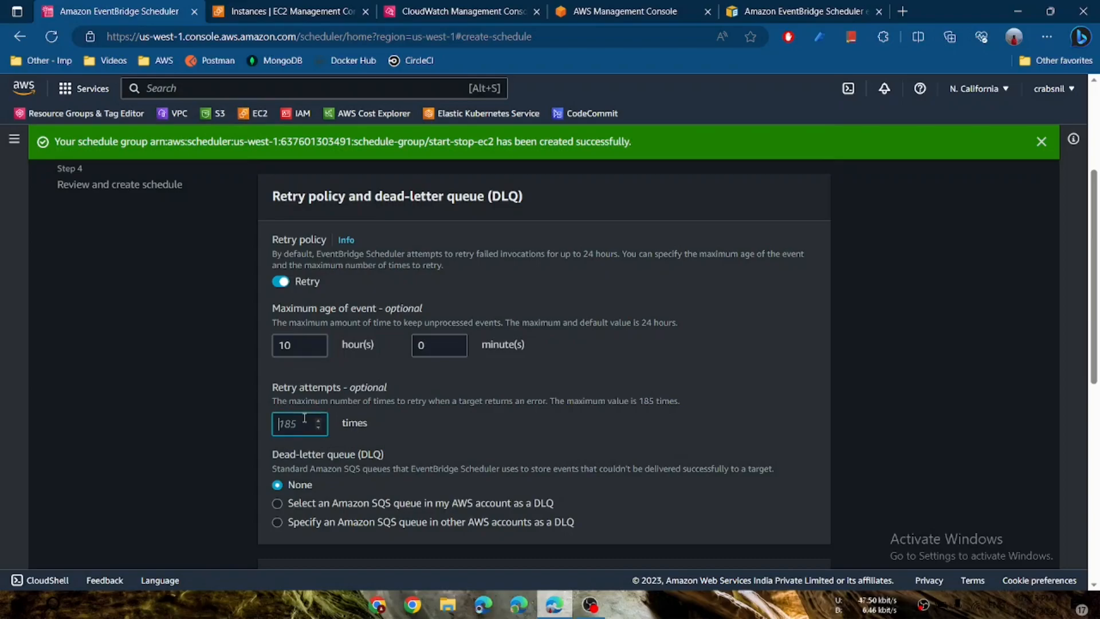
text(2)
key(BackSpace)
text(3)
click(496, 400)
Review the retry, dead-letter queue, encryption and permissions settings, and dismiss the schedule group notification.
scroll(496, 400, down, 1)
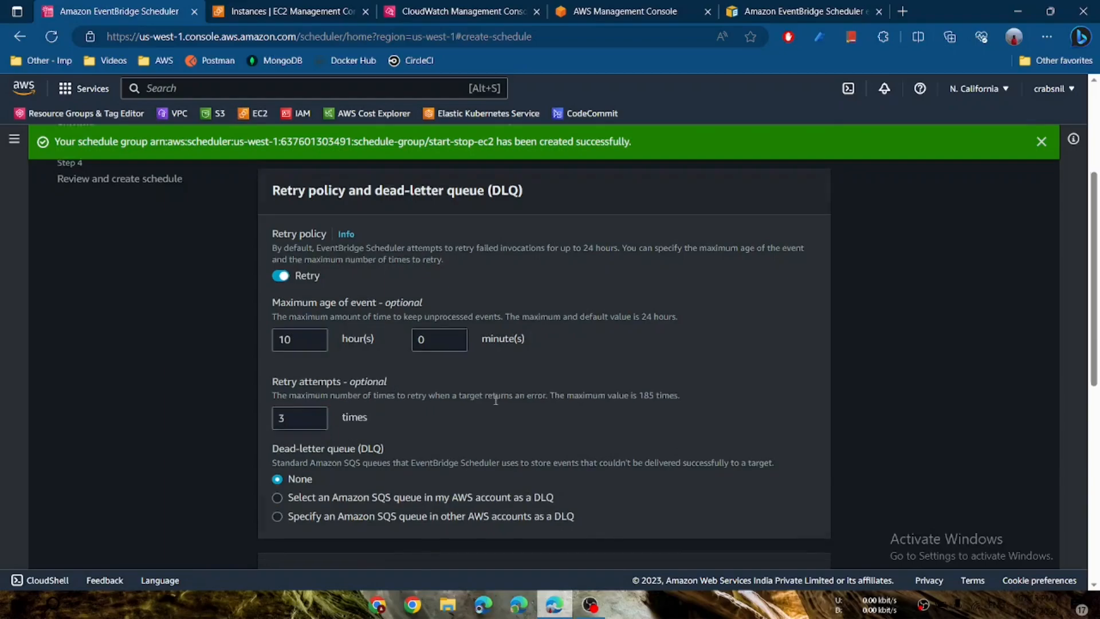
scroll(496, 400, down, 3)
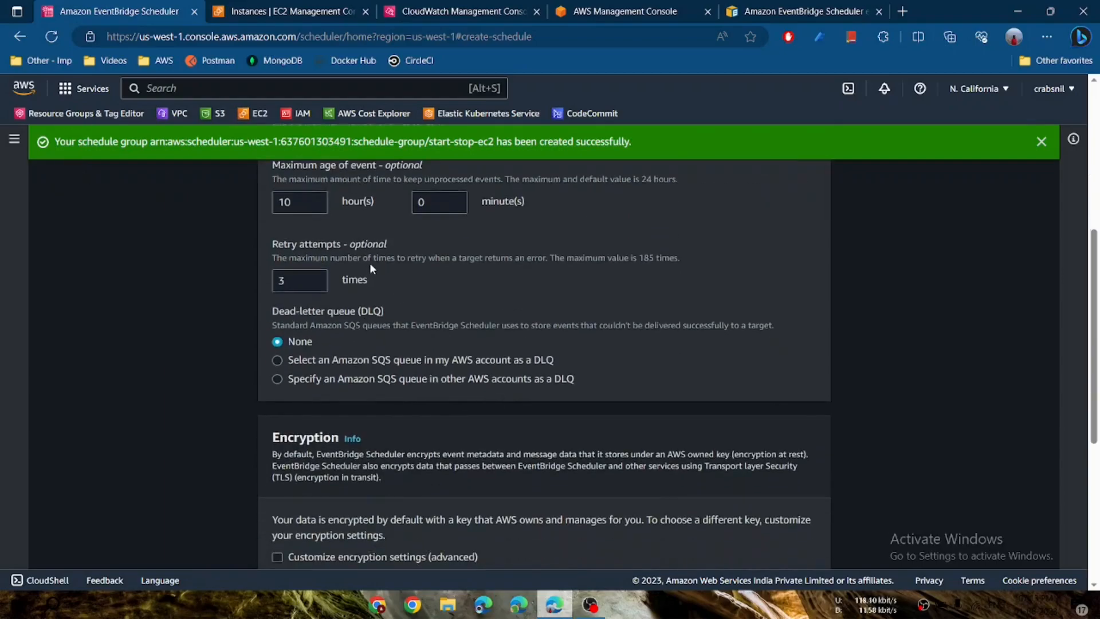
scroll(369, 263, down, 1)
scroll(369, 263, up, 3)
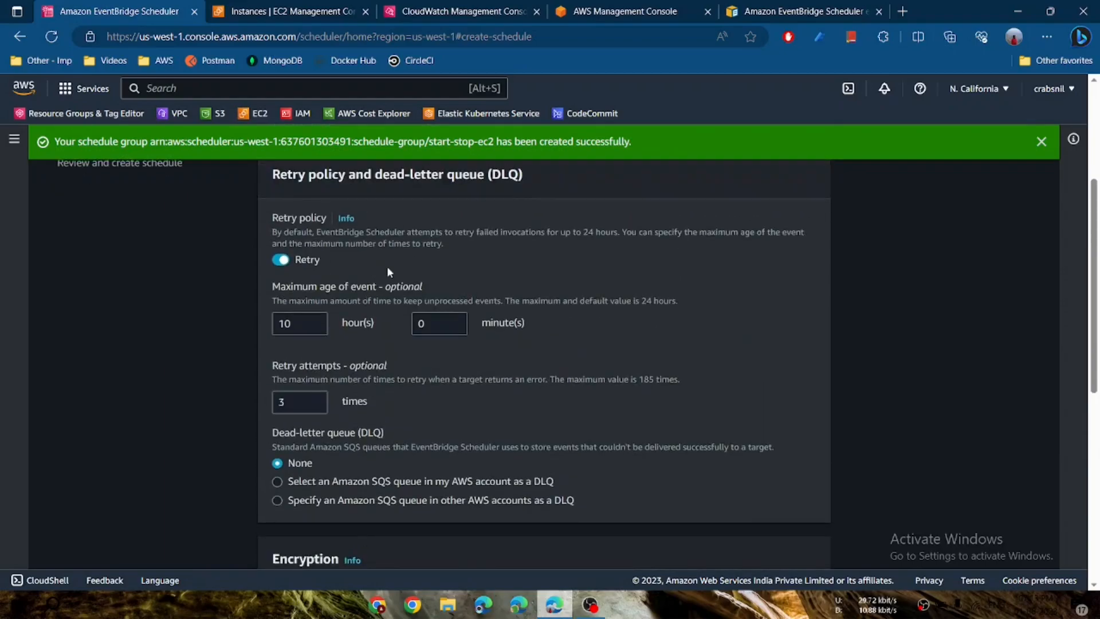
scroll(480, 345, down, 3)
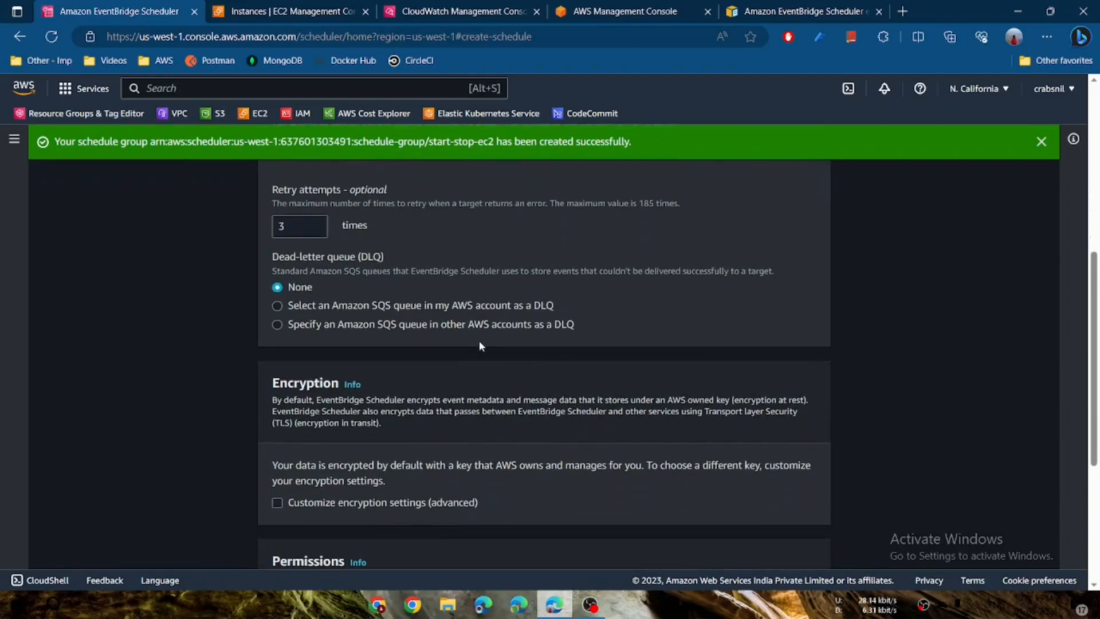
click(1042, 141)
scroll(426, 368, up, 2)
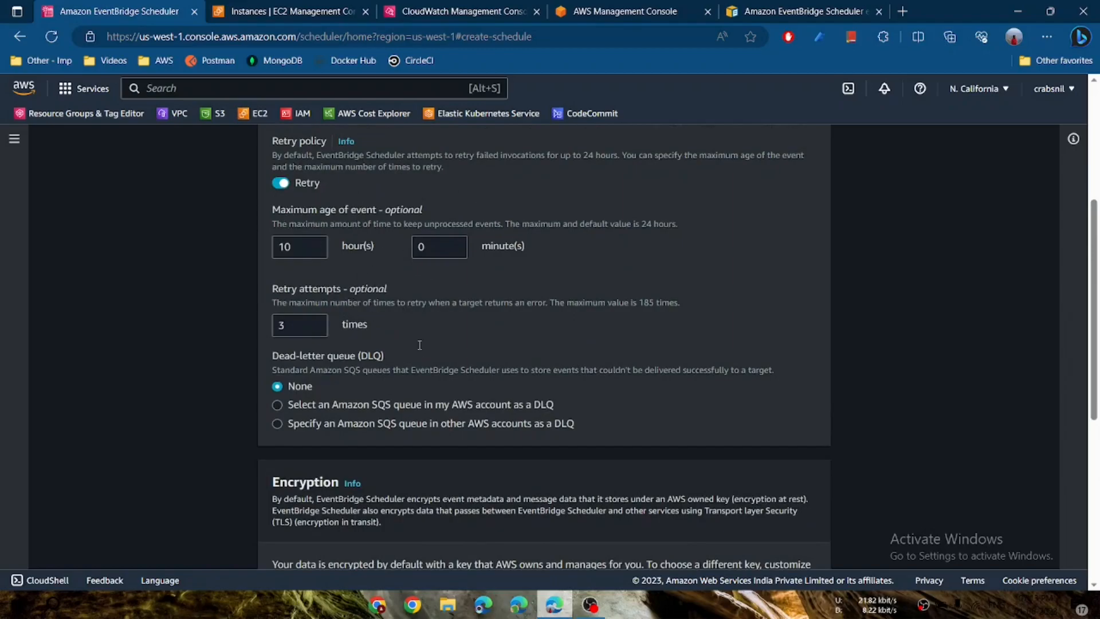
scroll(574, 389, down, 5)
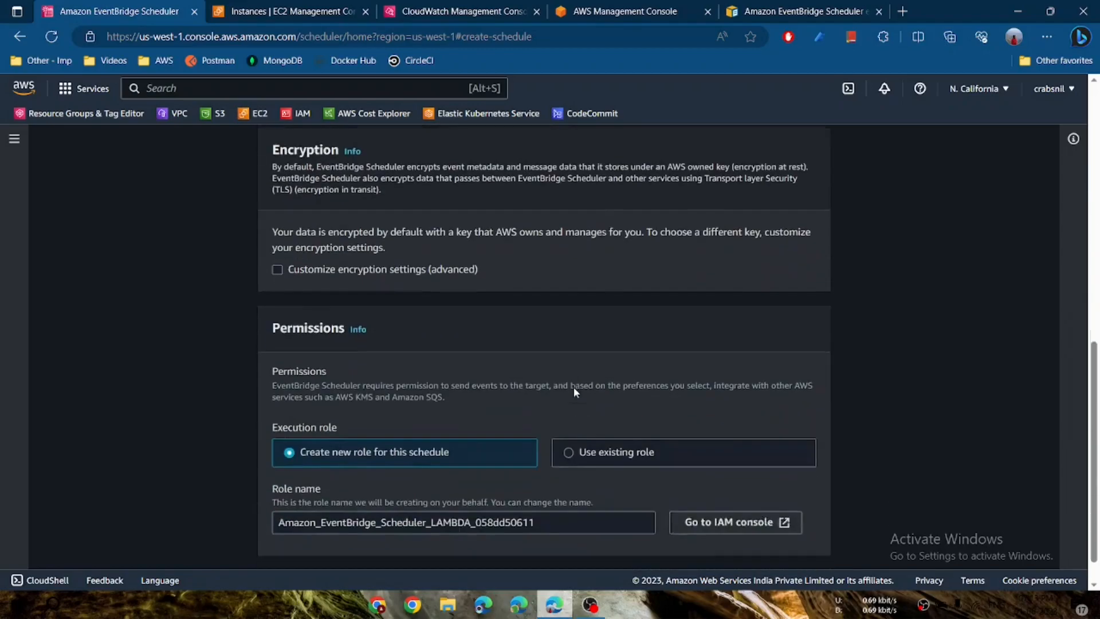
scroll(574, 392, down, 1)
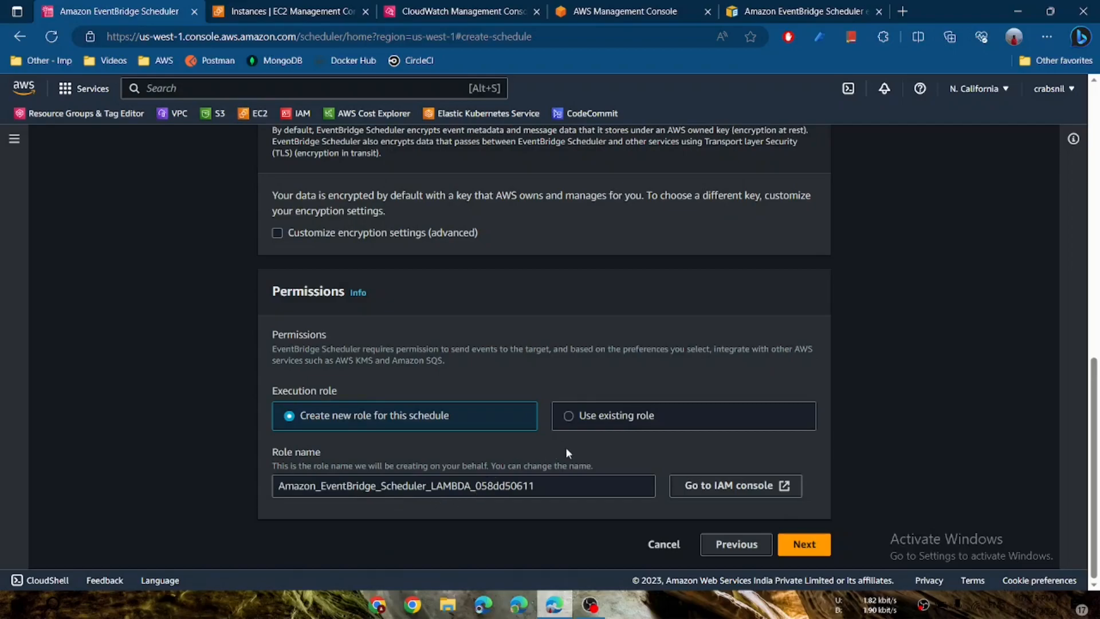
Use the existing execution role invoke-lamdafucntion-from-eventbridge and continue to the review page.
click(588, 414)
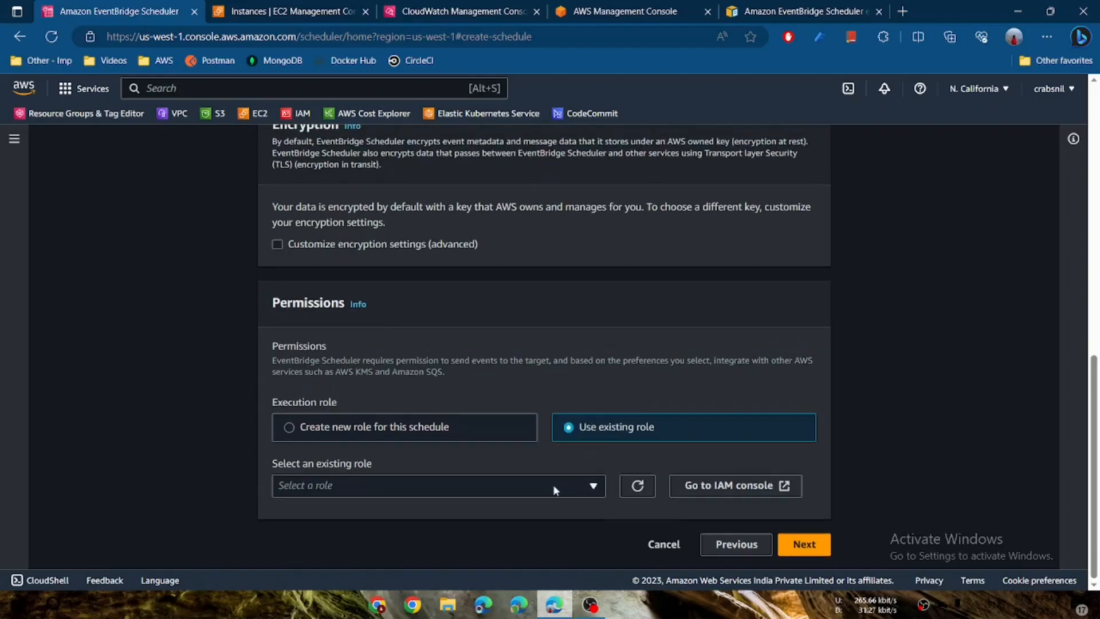
click(553, 485)
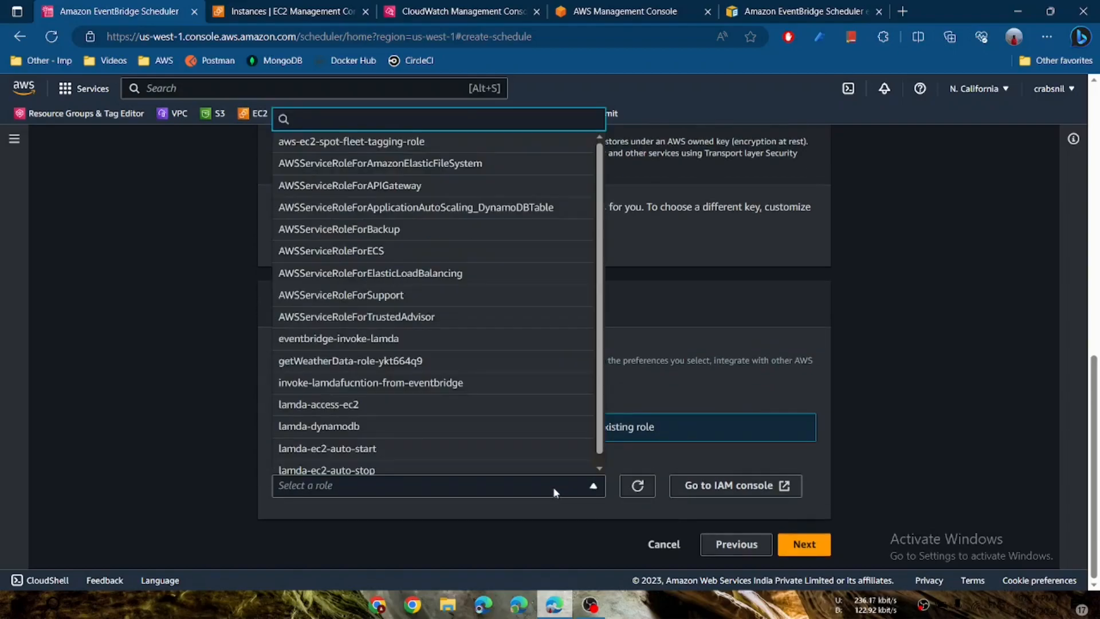
click(429, 384)
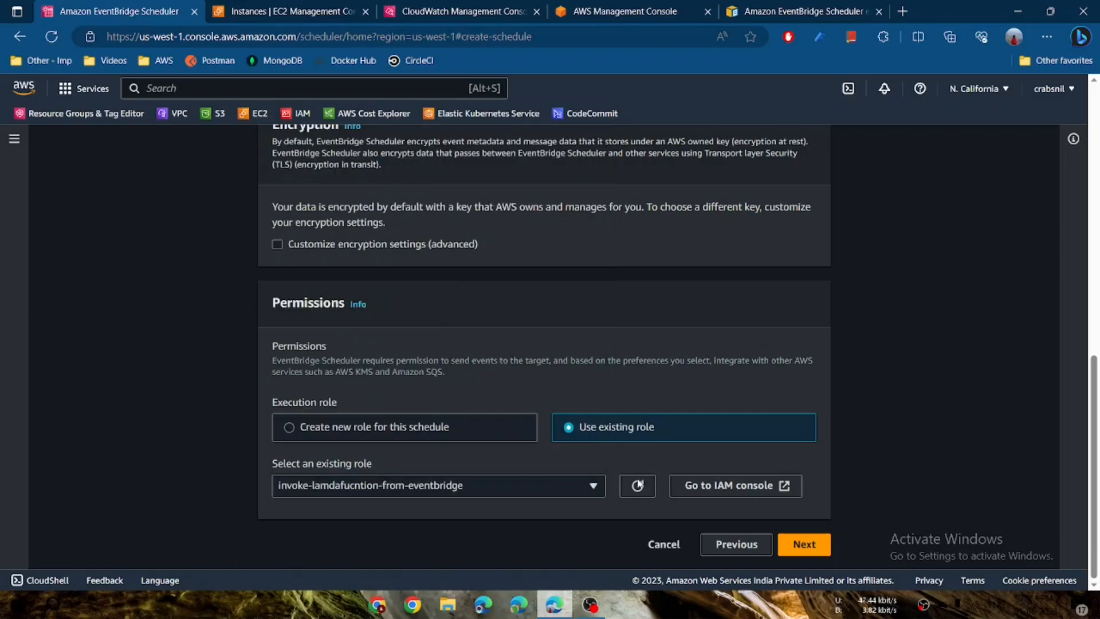
click(808, 545)
Review the configuration and create the schedule, and return to the Schedules list.
scroll(705, 432, down, 10)
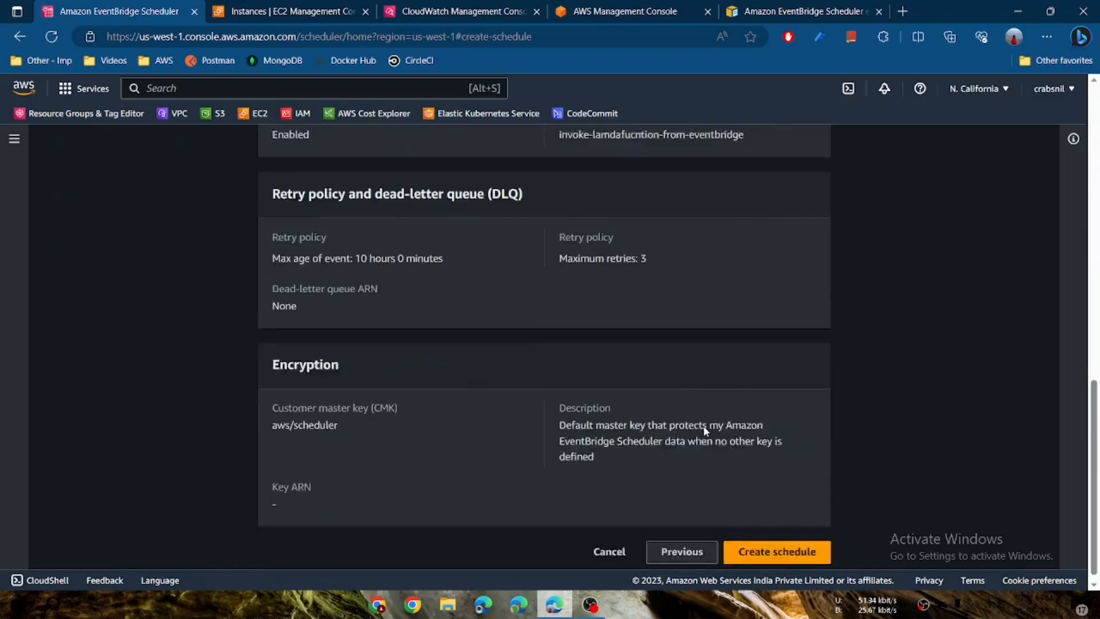
click(761, 547)
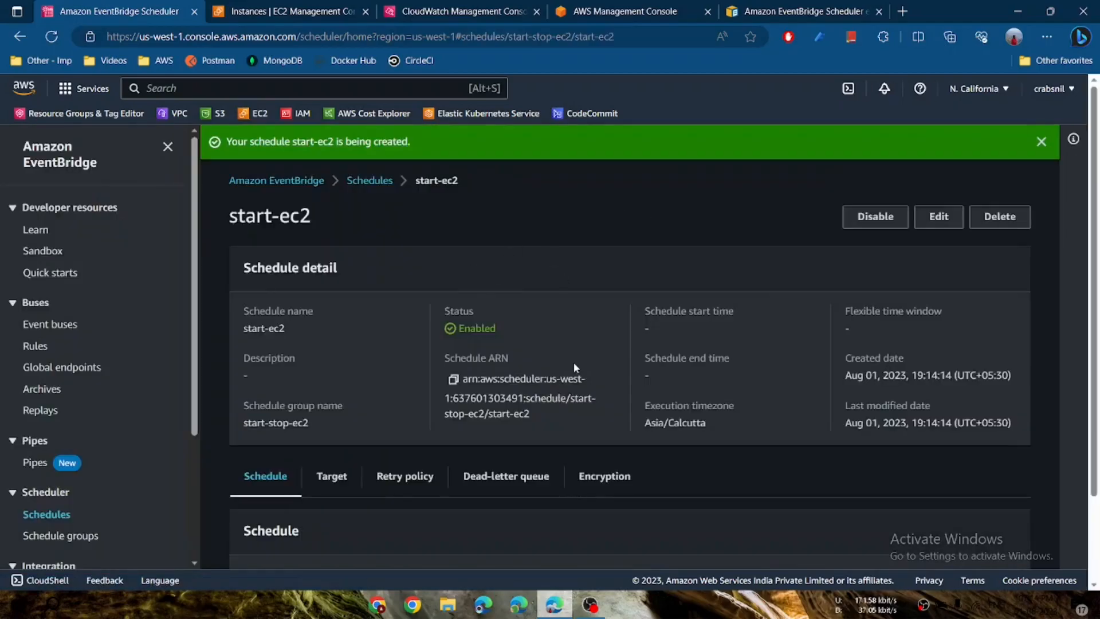
scroll(555, 525, down, 2)
click(51, 518)
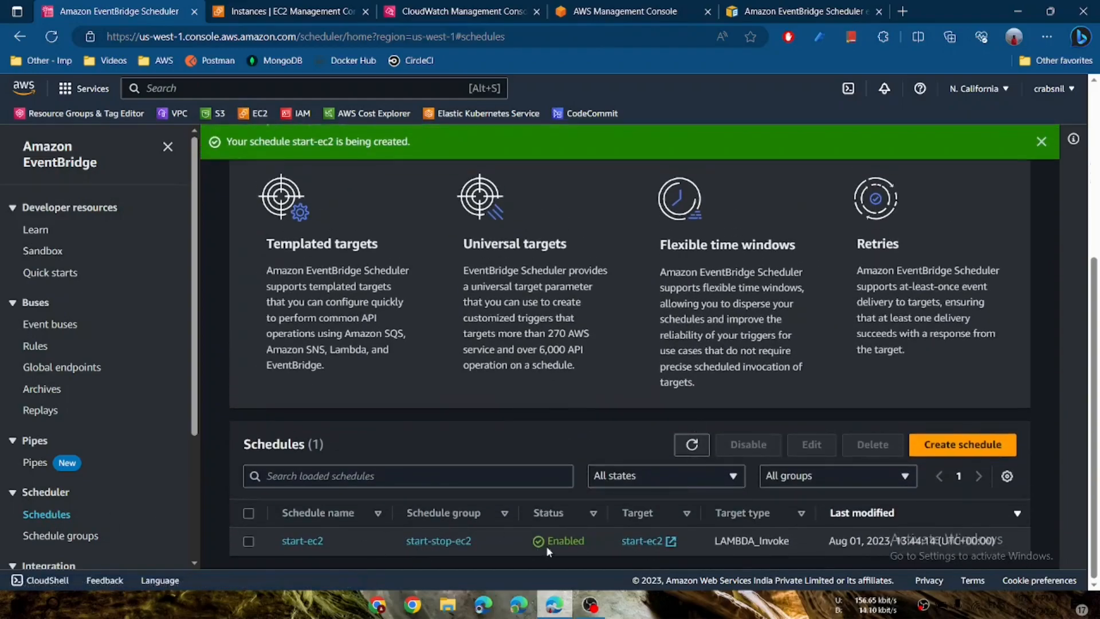
Check the current time and the test instance's state in the EC2 instances list, and return to the Schedules list.
mouse_move(1031, 613)
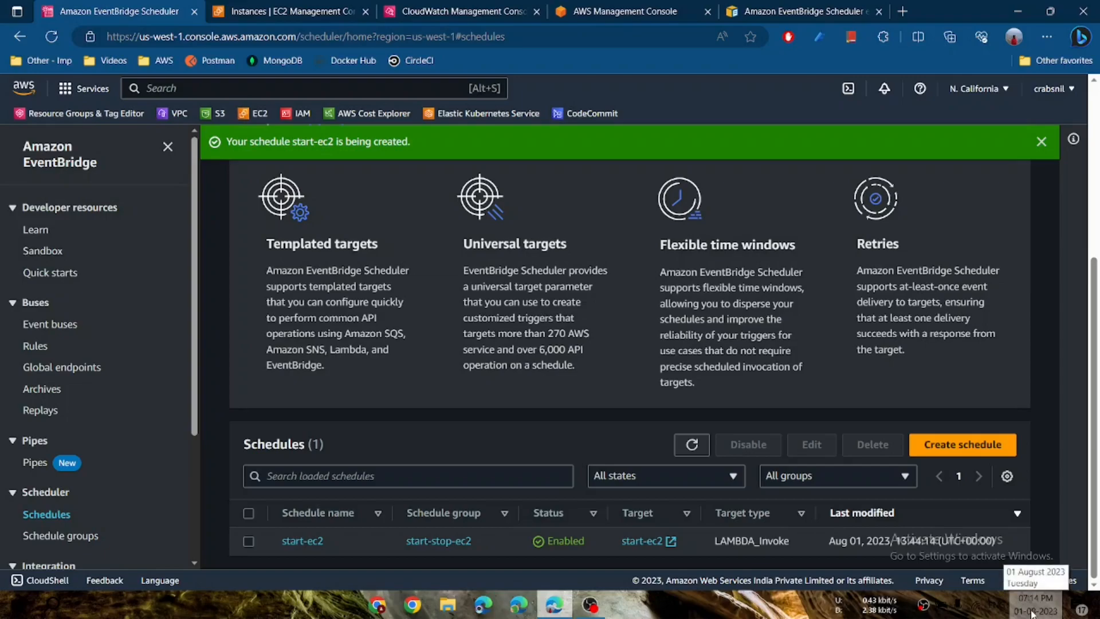
click(292, 17)
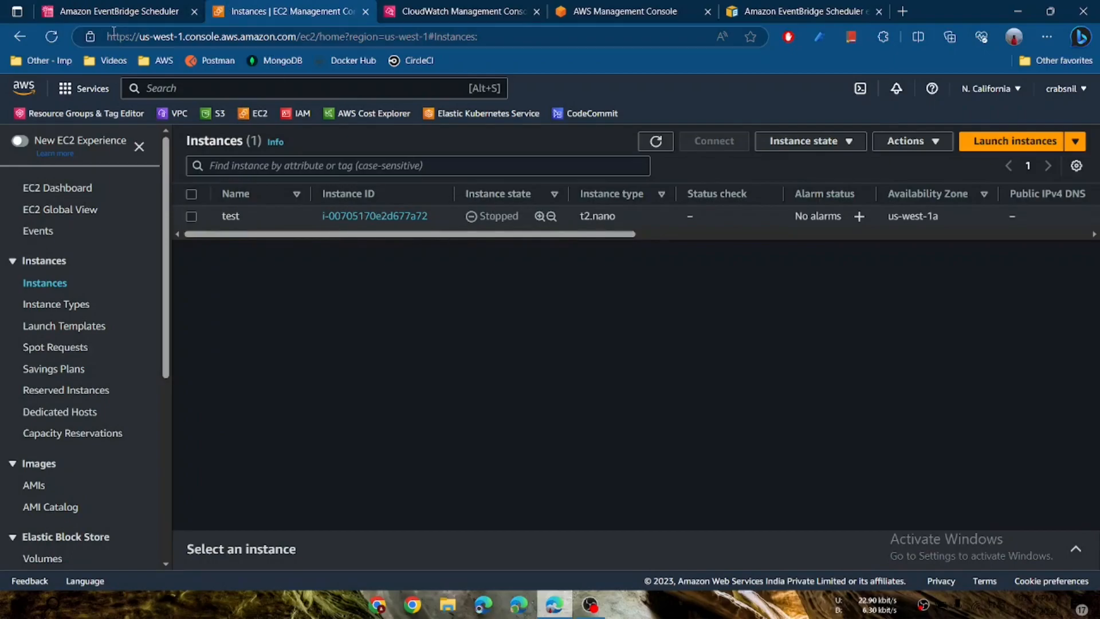
click(105, 16)
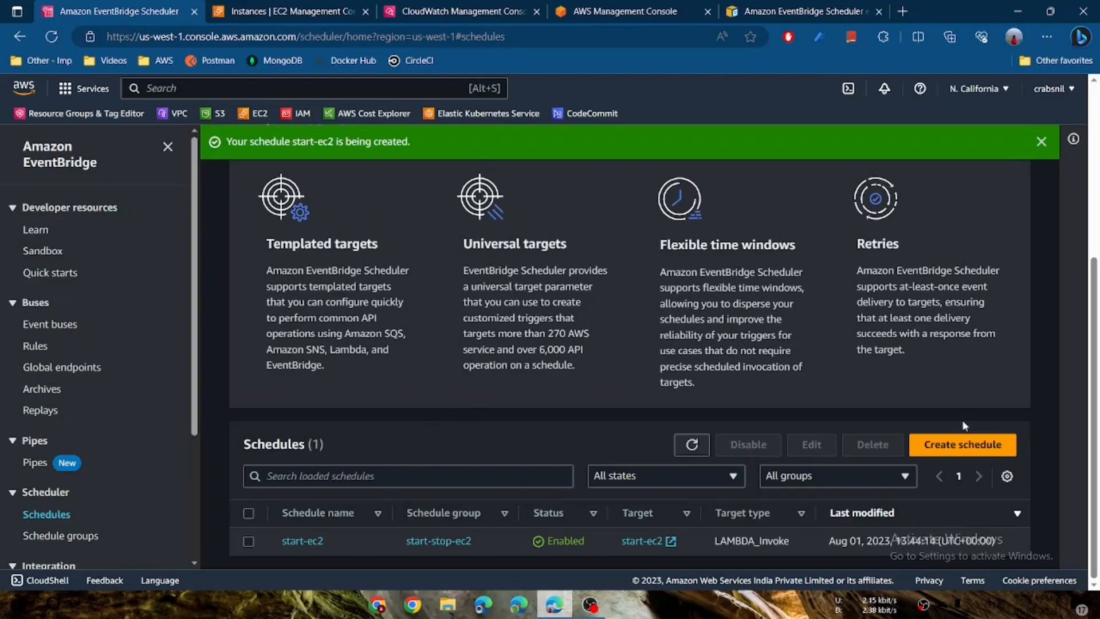
click(963, 444)
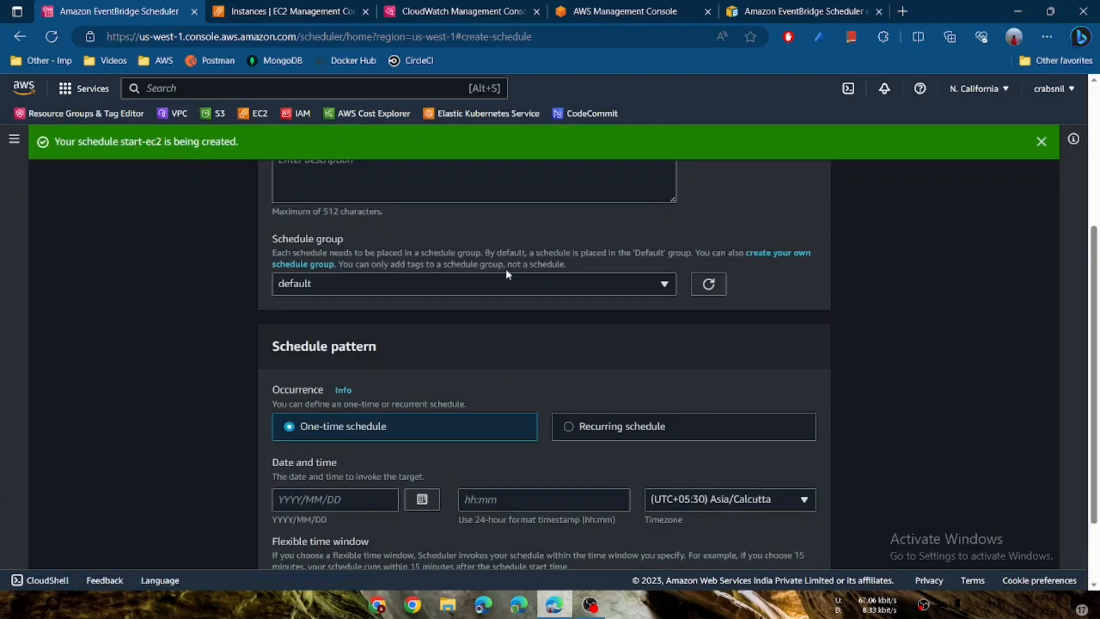
scroll(506, 274, up, 4)
click(358, 325)
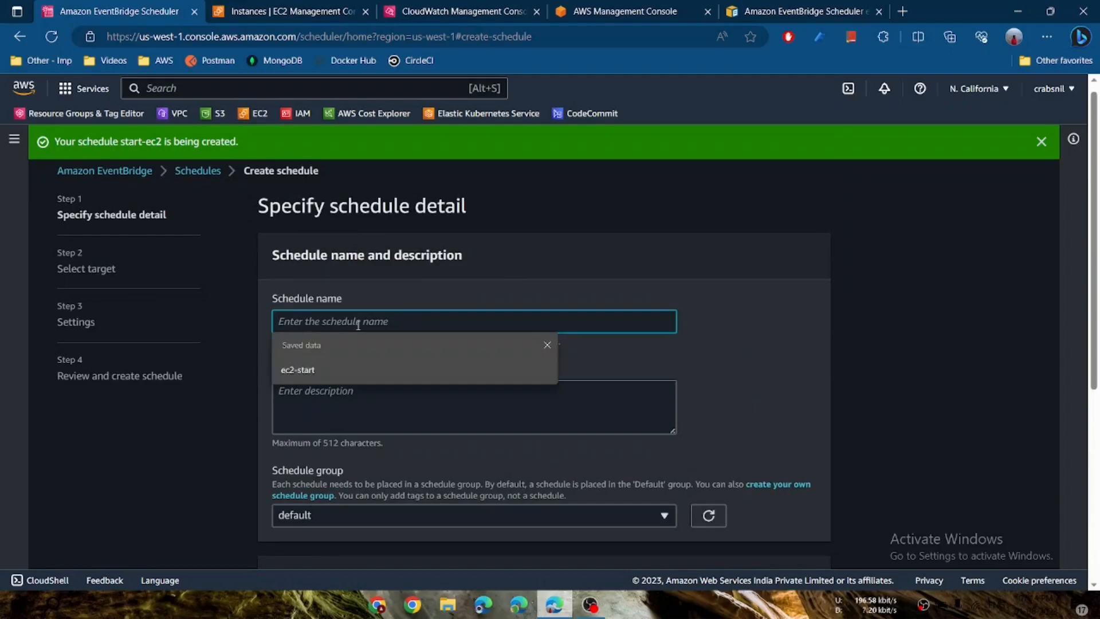
click(196, 170)
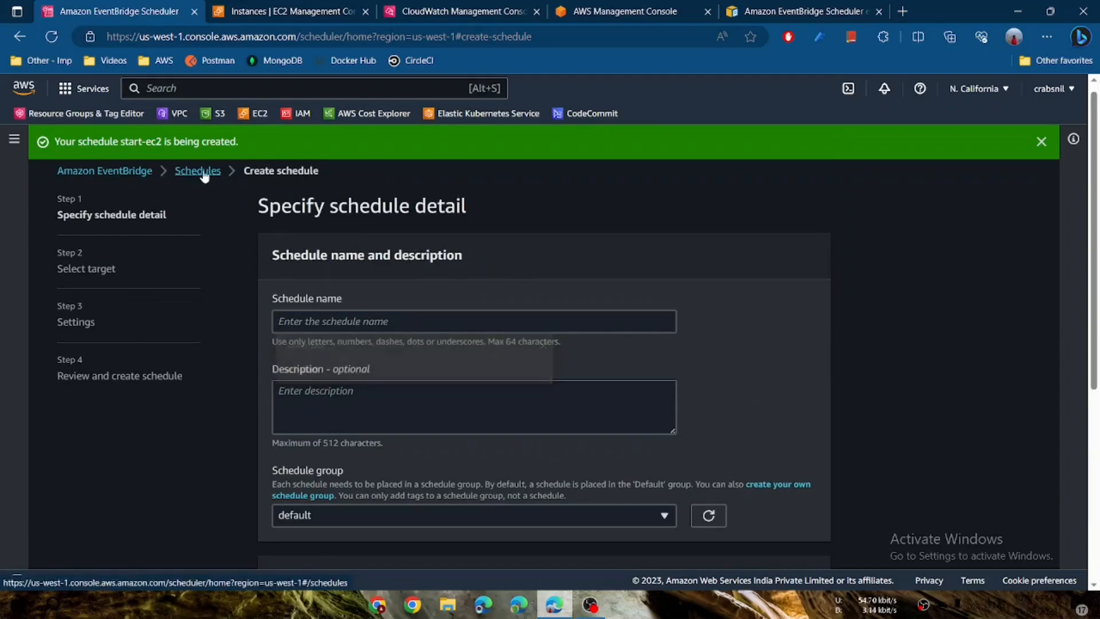
scroll(646, 394, down, 5)
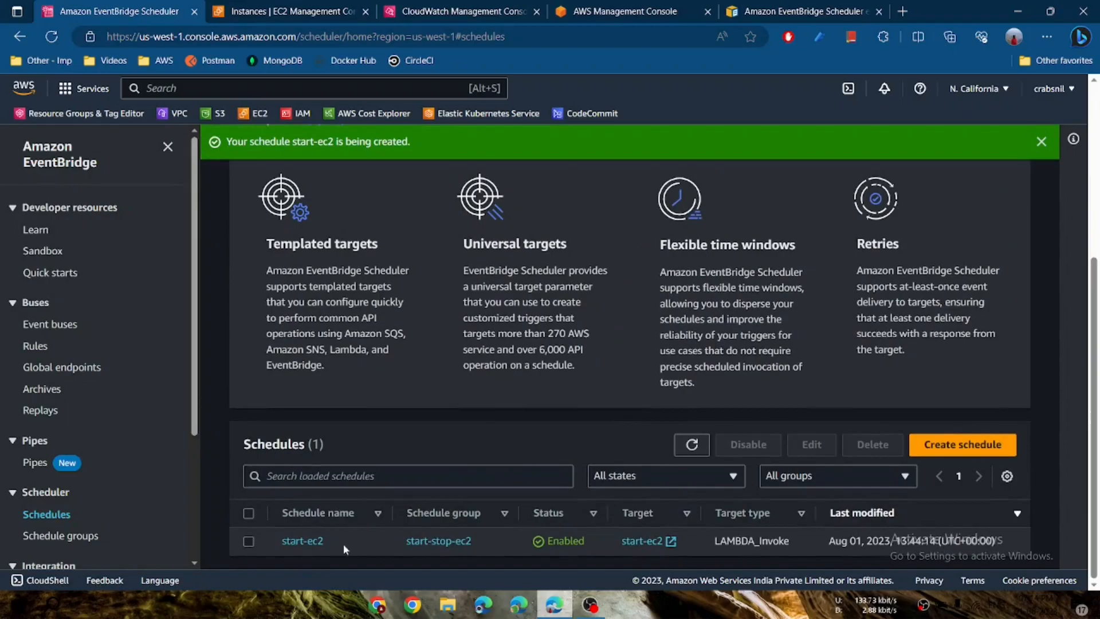
Start a new schedule named stop-ec2 and place it in the start-stop-ec2 schedule group.
click(964, 448)
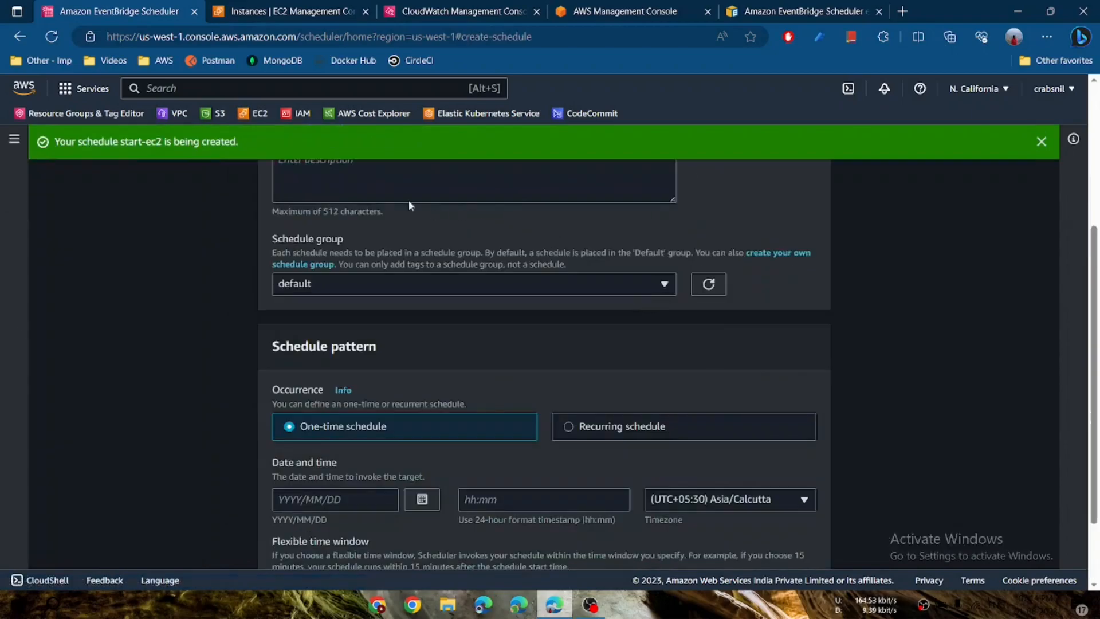
scroll(418, 208, up, 3)
click(329, 230)
text(stop)
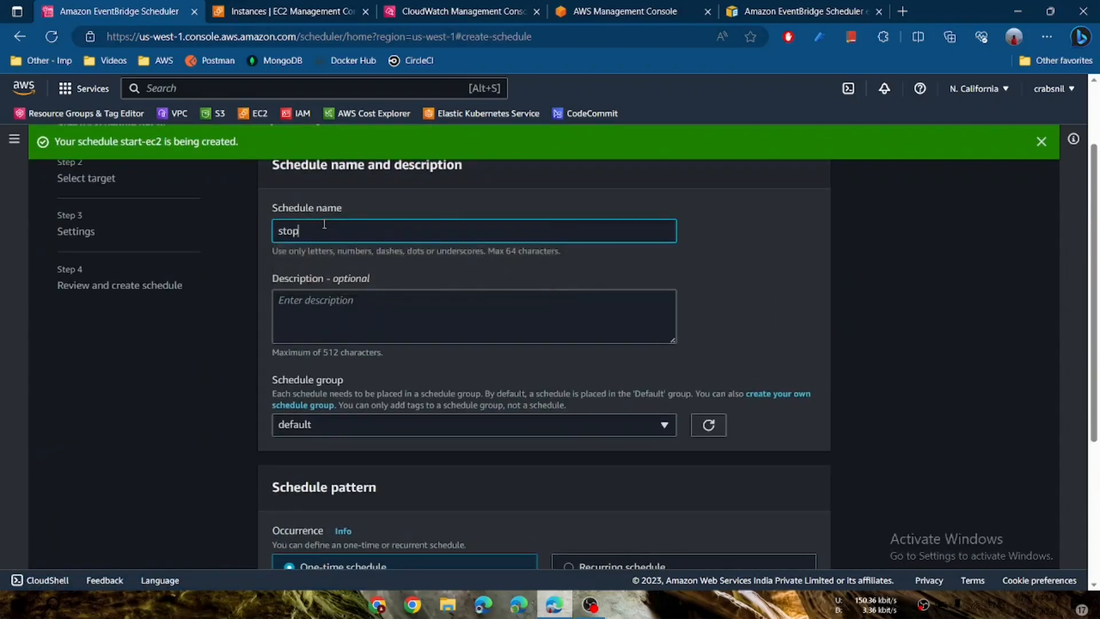
text(-ec2)
scroll(384, 335, down, 3)
click(450, 252)
click(351, 298)
Make it a recurring, rate-based schedule with a rate of 10 minutes.
scroll(572, 386, down, 1)
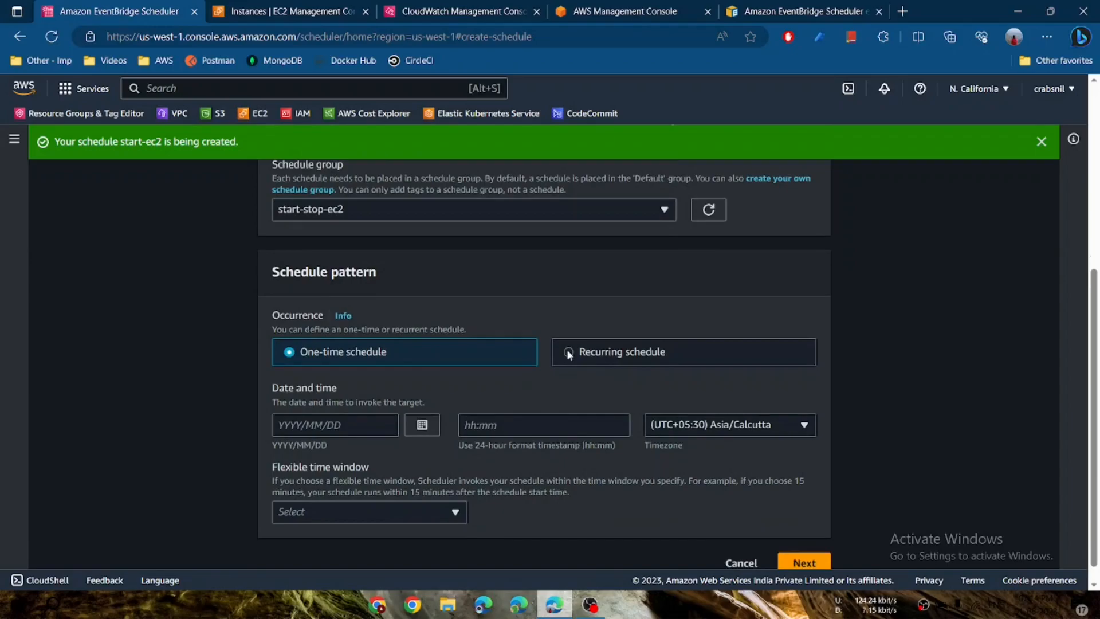
click(569, 354)
scroll(539, 407, down, 2)
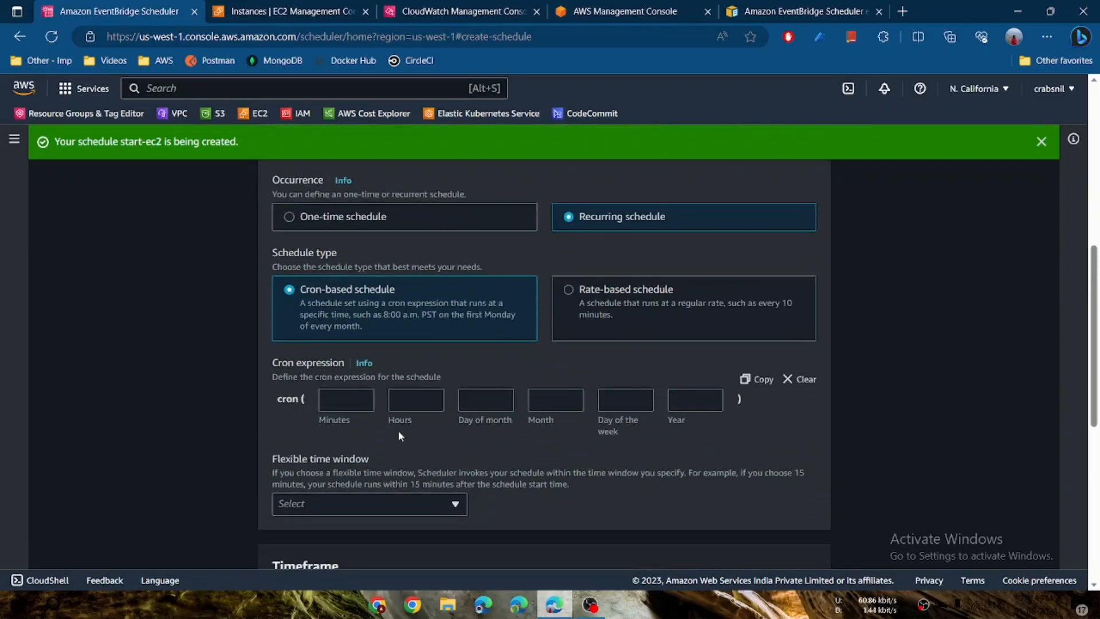
click(581, 302)
click(353, 403)
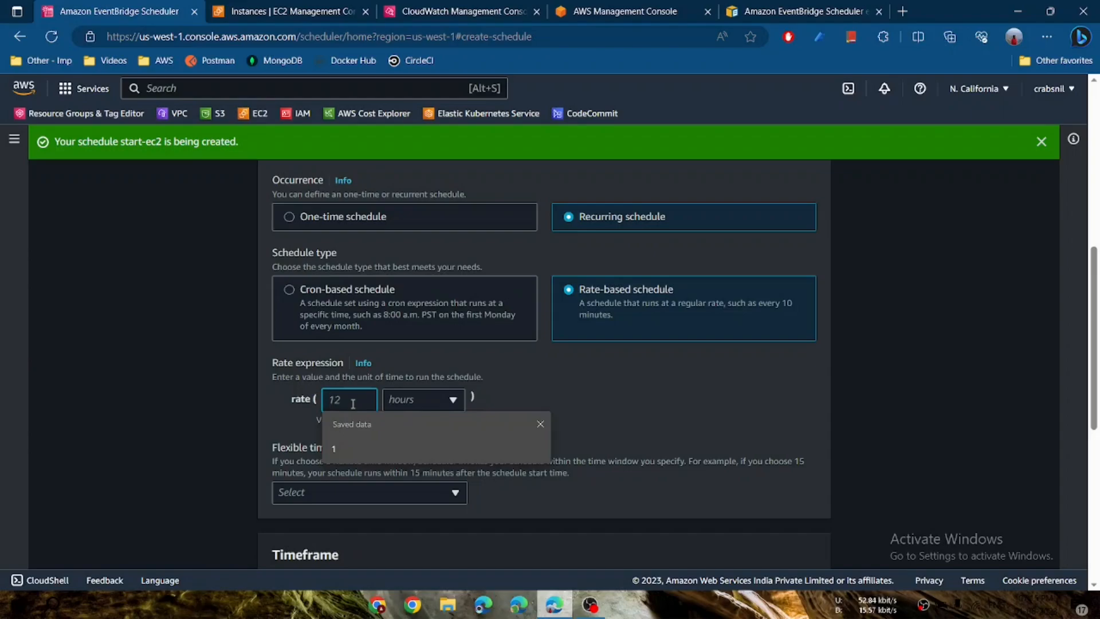
text(7)
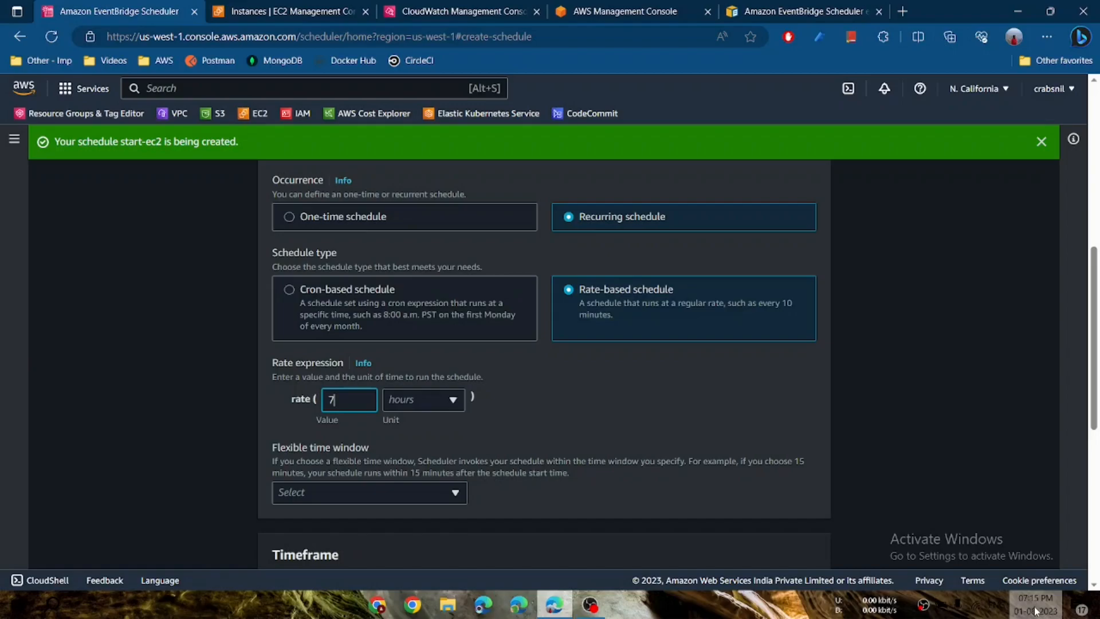
key(BackSpace)
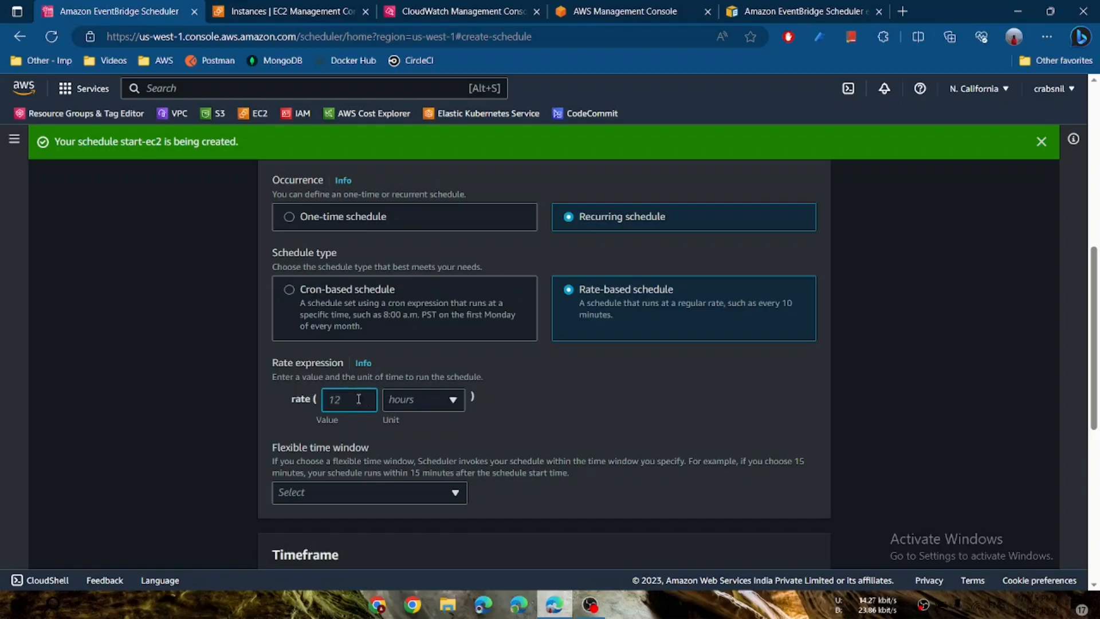
text(10)
click(430, 398)
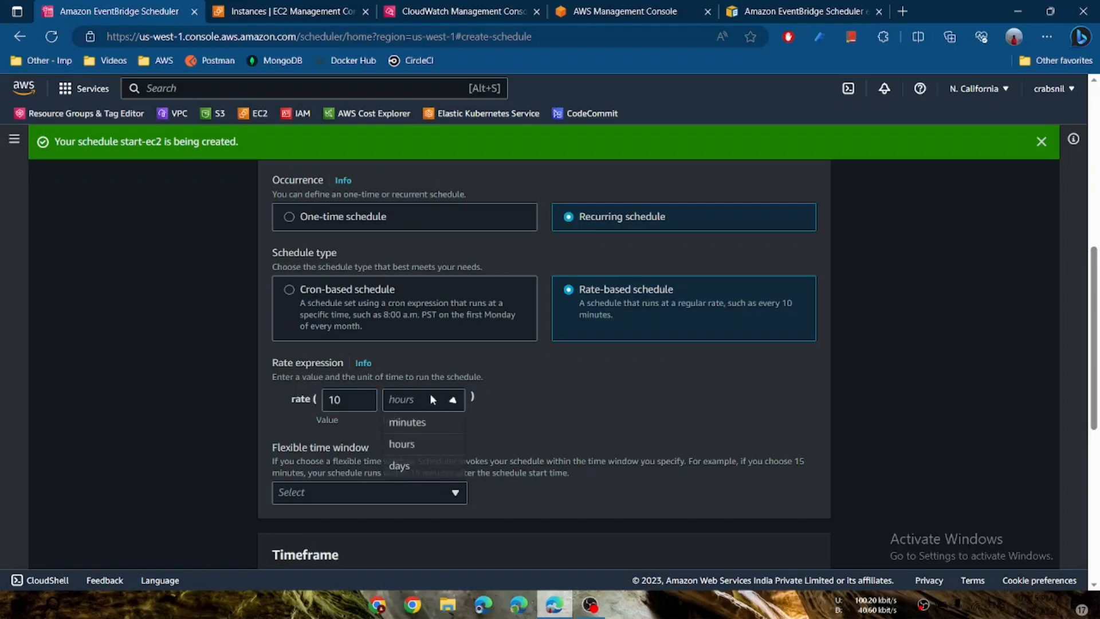
click(427, 422)
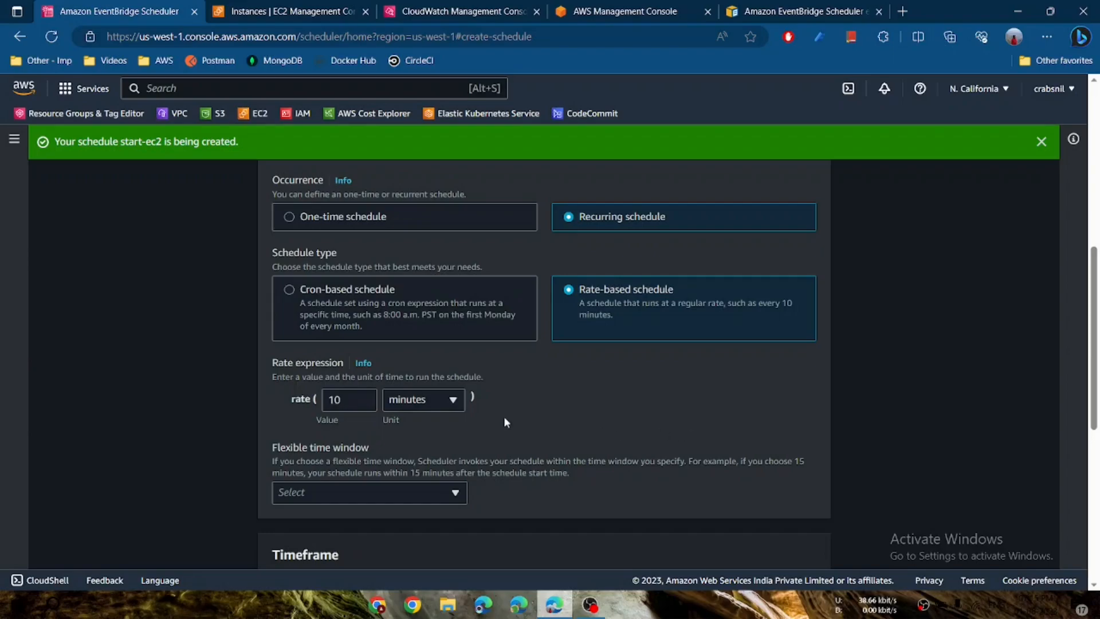
Set the schedule's rate value to 7 minutes.
click(358, 400)
key(BackSpace)
key(BackSpace)
text(7)
click(585, 417)
scroll(585, 417, down, 1)
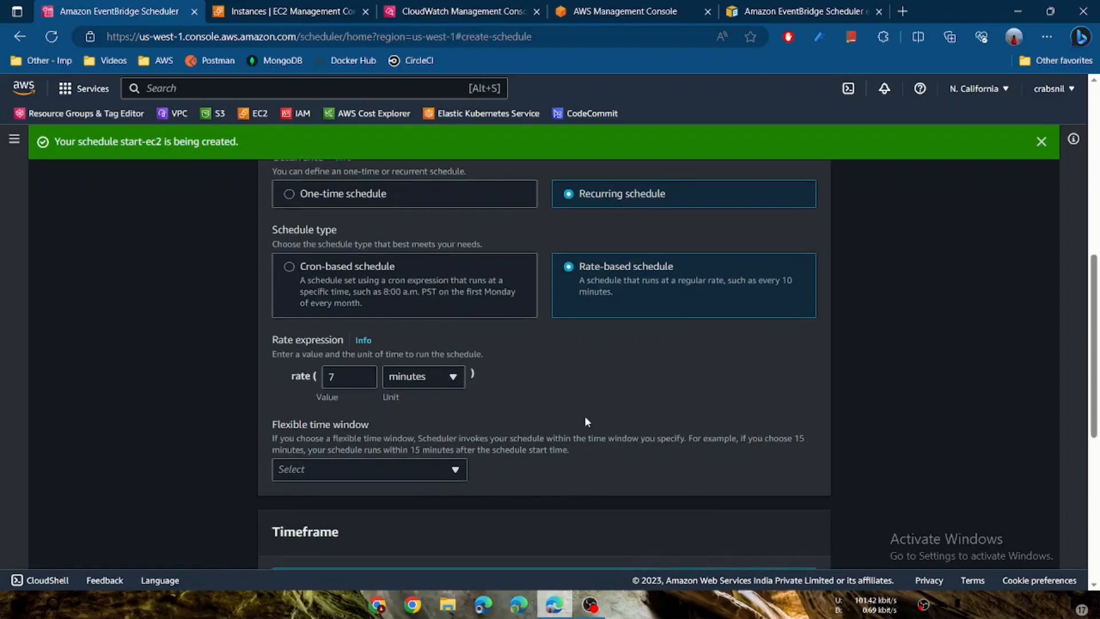
Turn the flexible time window off for the stop-ec2 schedule.
scroll(576, 417, down, 1)
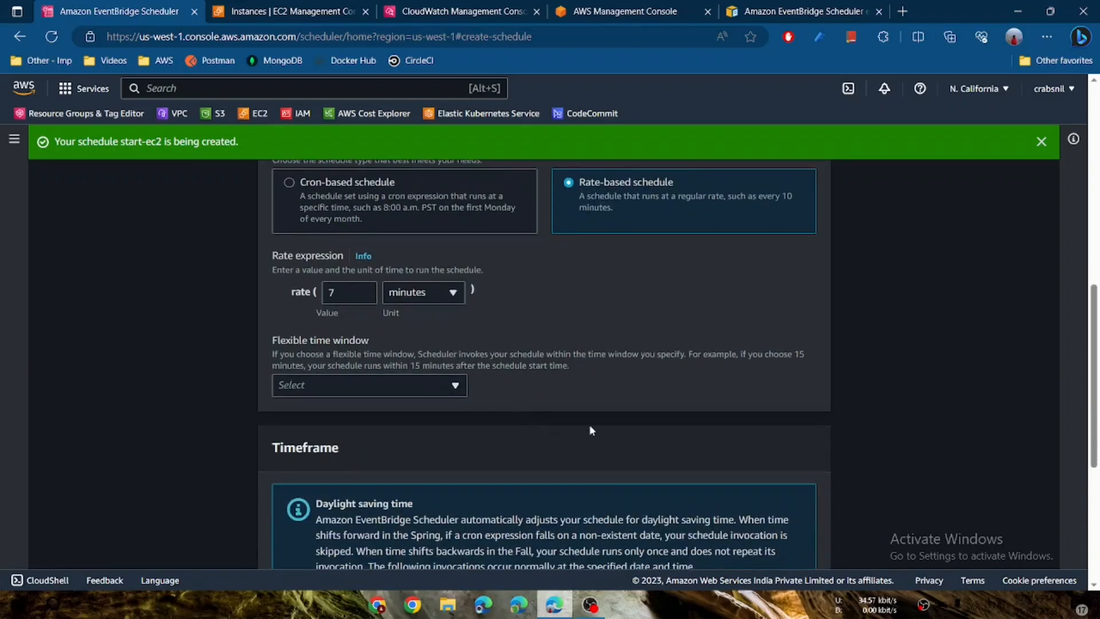
scroll(592, 431, down, 4)
scroll(600, 388, up, 3)
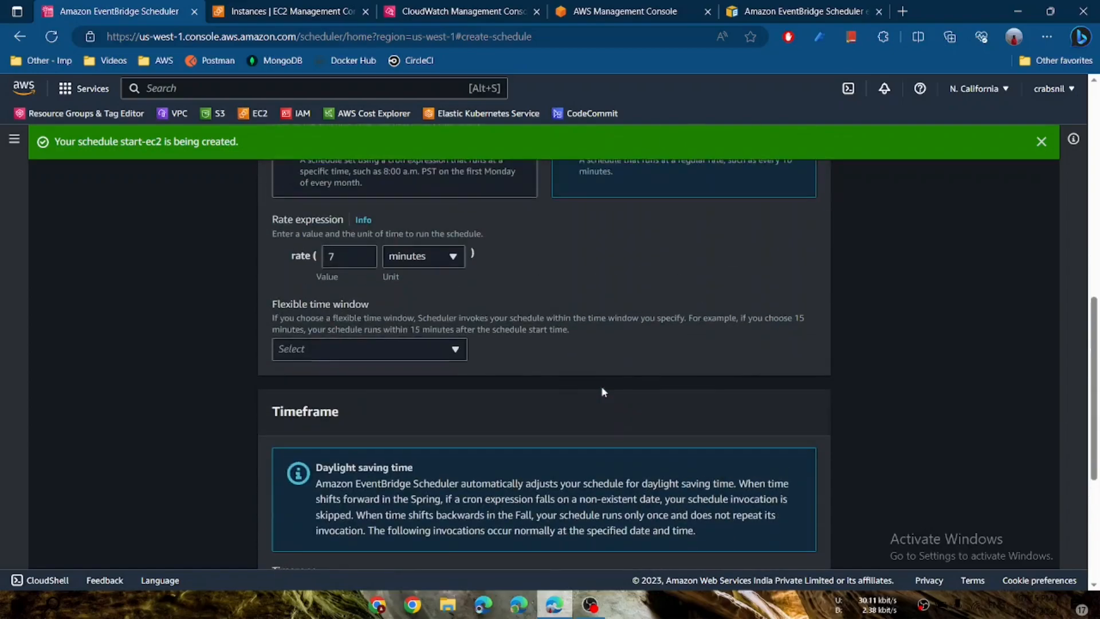
click(450, 350)
click(383, 371)
scroll(547, 348, up, 1)
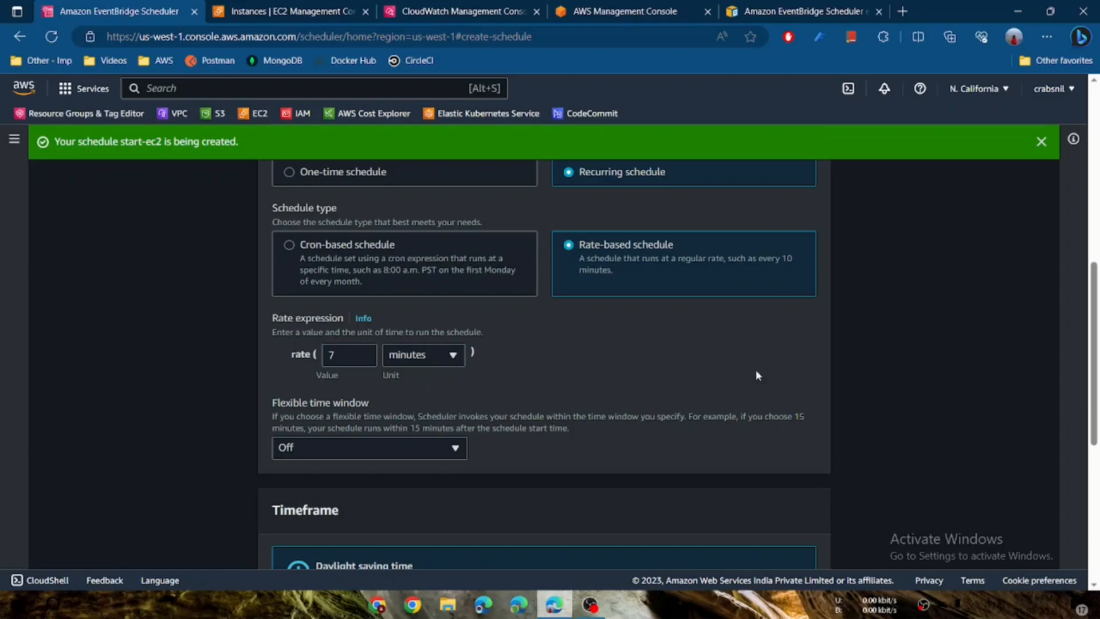
Set the rate to 8 minutes, leave the start and end dates empty, and continue to target selection.
scroll(746, 343, down, 2)
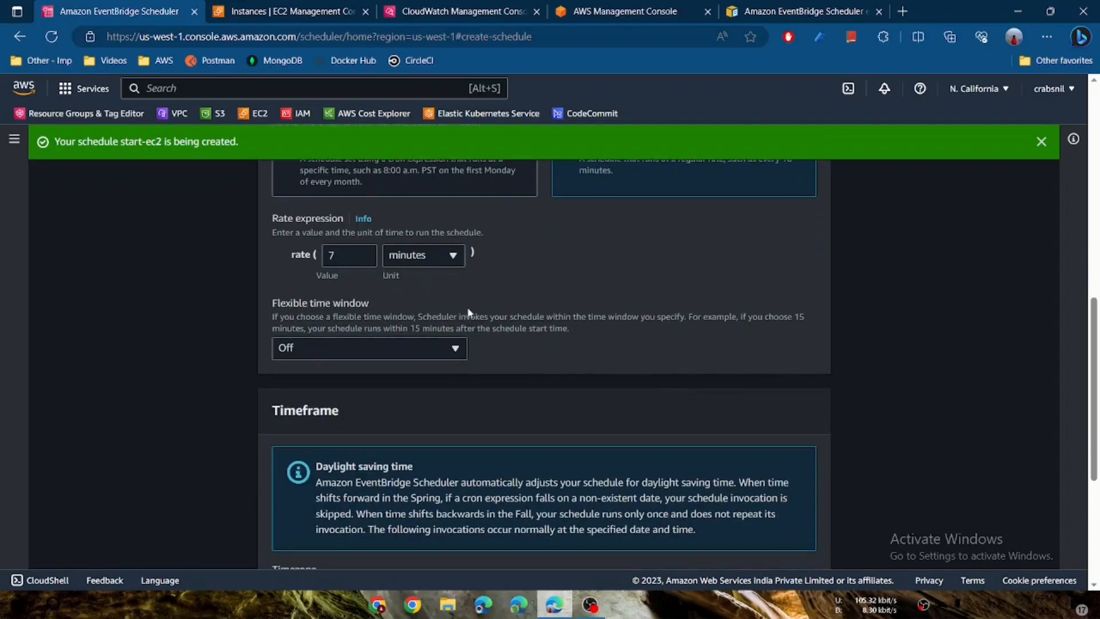
click(355, 259)
key(BackSpace)
text(8)
scroll(640, 310, down, 5)
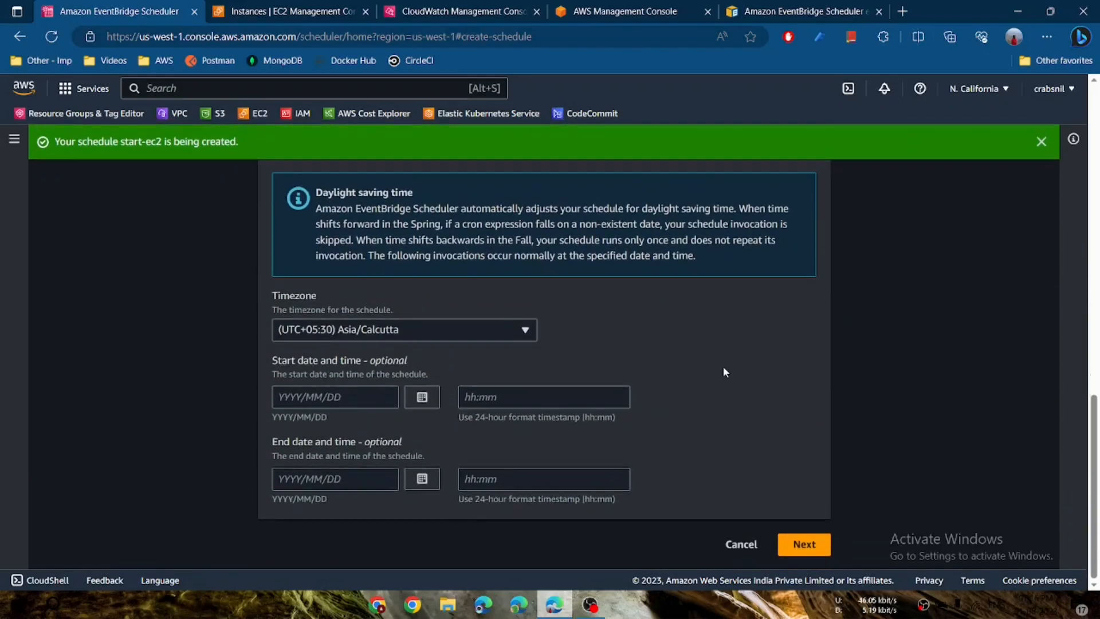
click(803, 545)
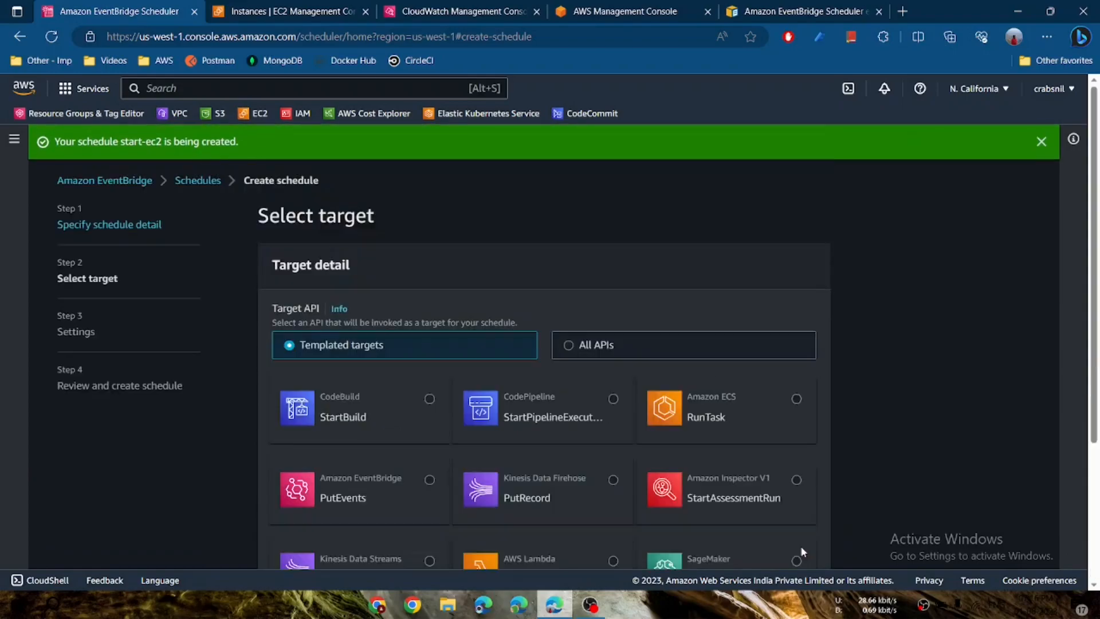
scroll(583, 468, down, 3)
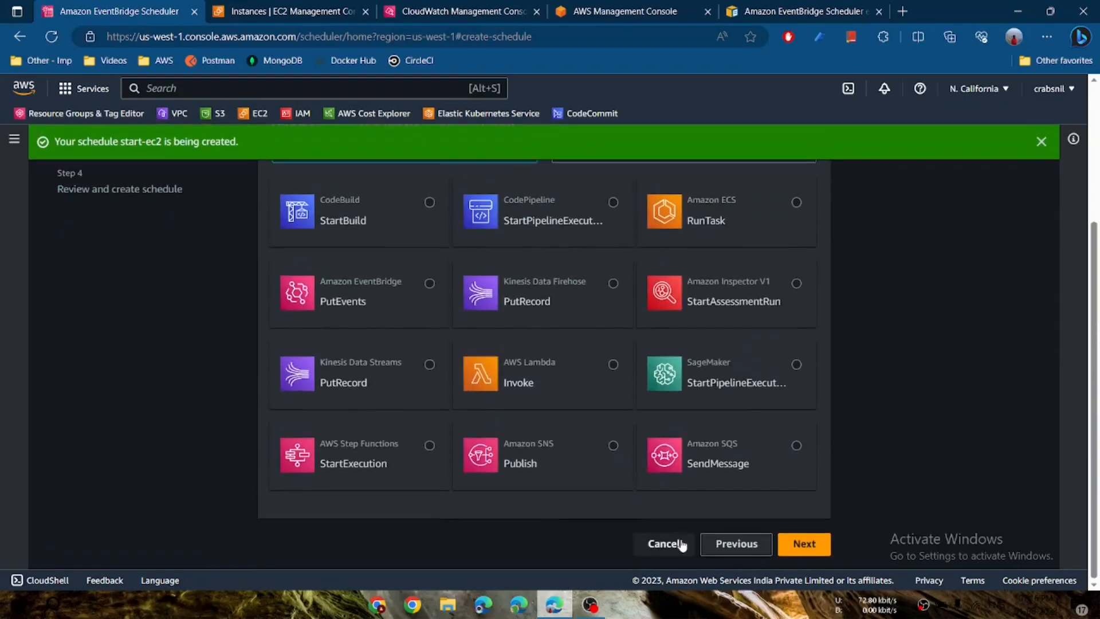
Return to the schedule details and switch to a cron-based schedule with minutes 00 and hours 9.
click(733, 545)
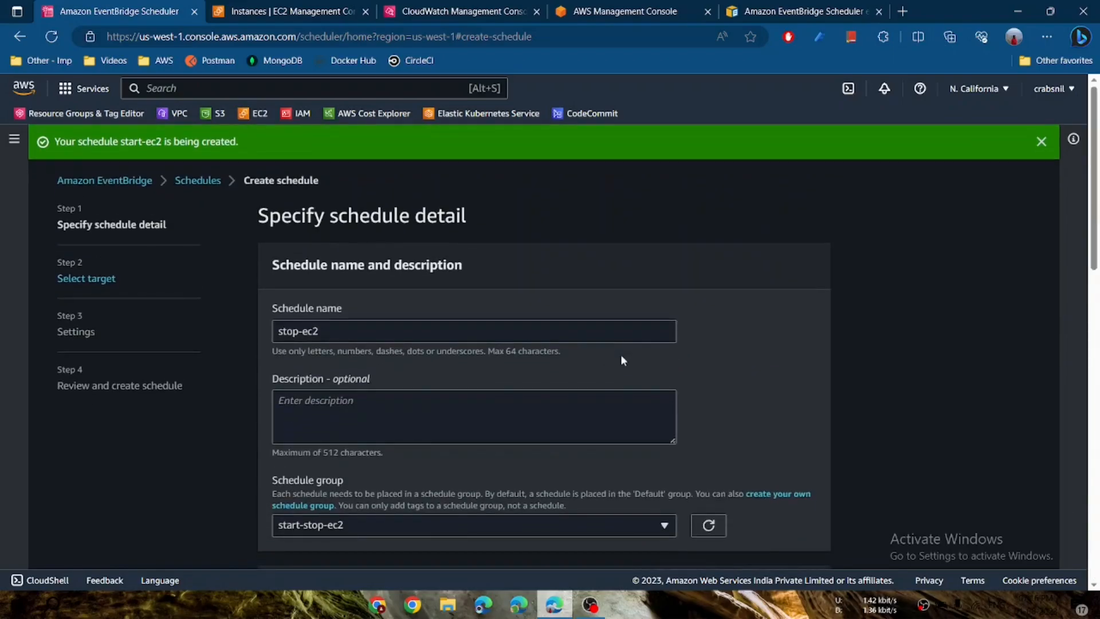
scroll(620, 354, down, 5)
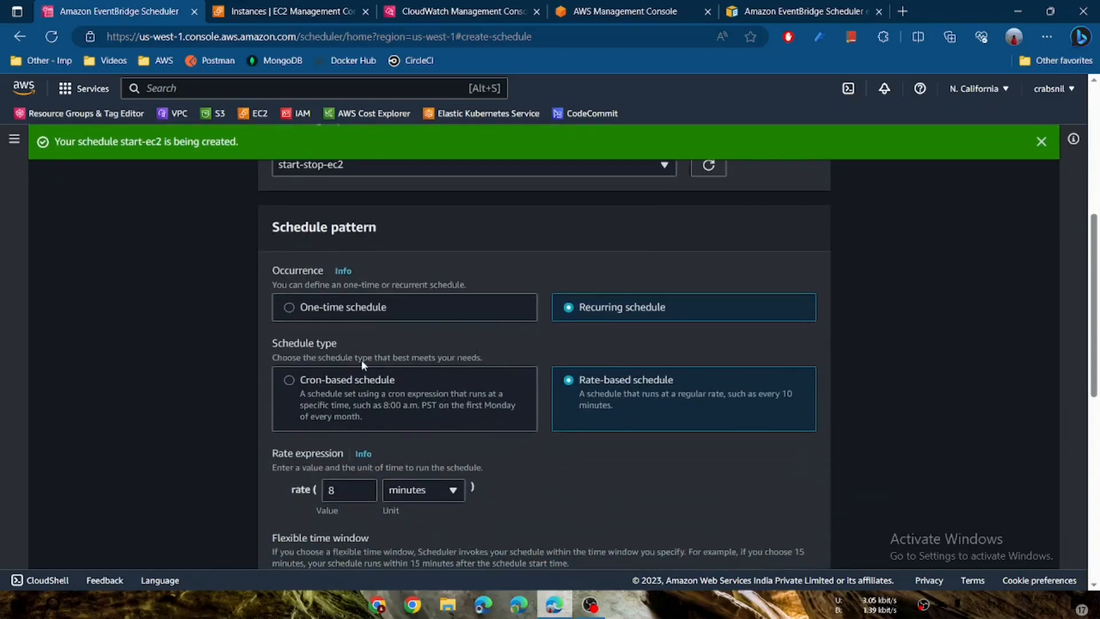
click(344, 381)
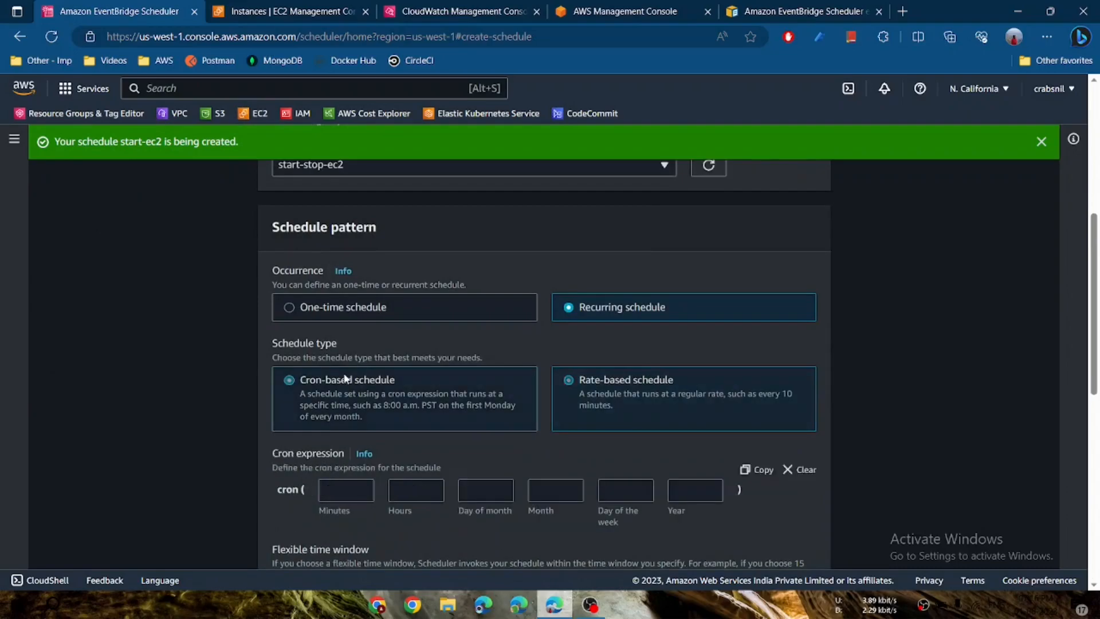
click(343, 489)
text(00)
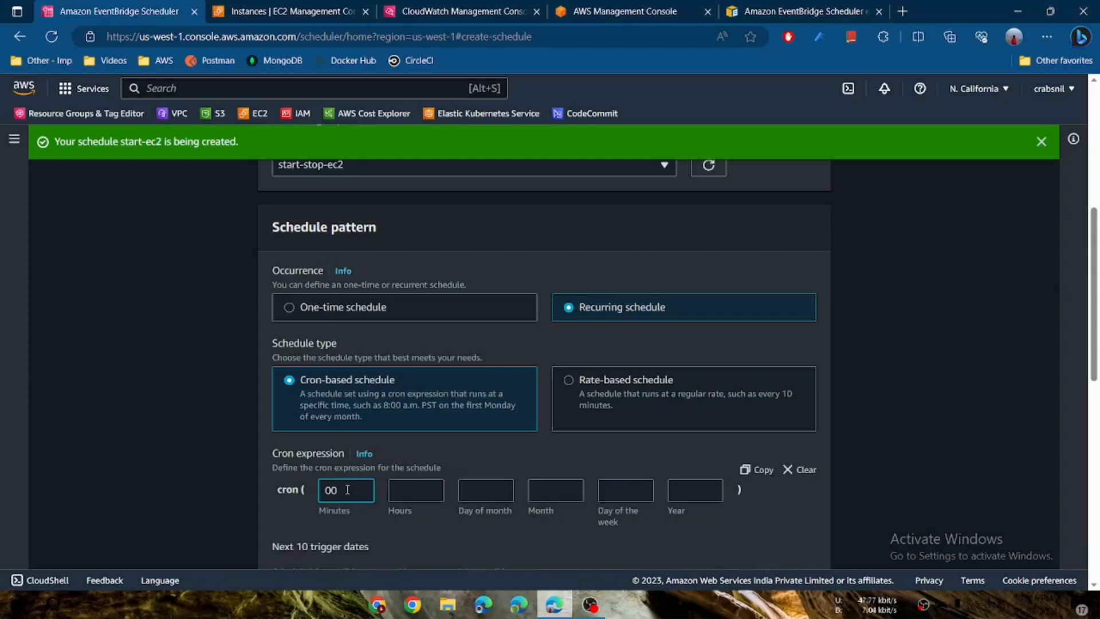
click(419, 493)
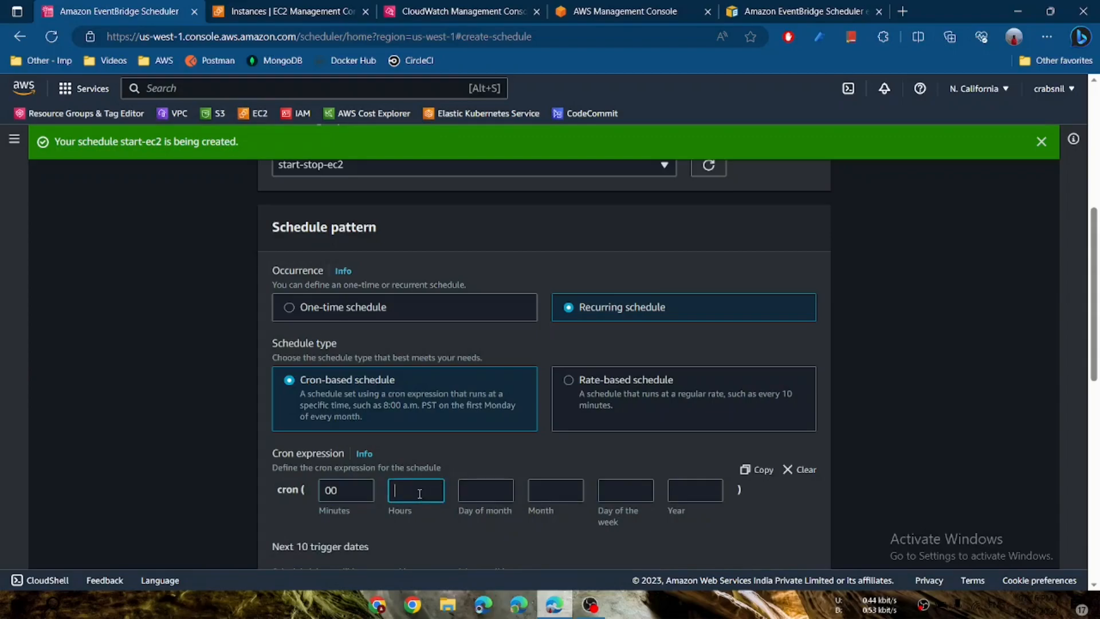
text(9)
Complete the cron expression with day of month ?, month 1-12, day of the week 1-7 and year 2023, and review the trigger dates.
click(488, 496)
key(Tab)
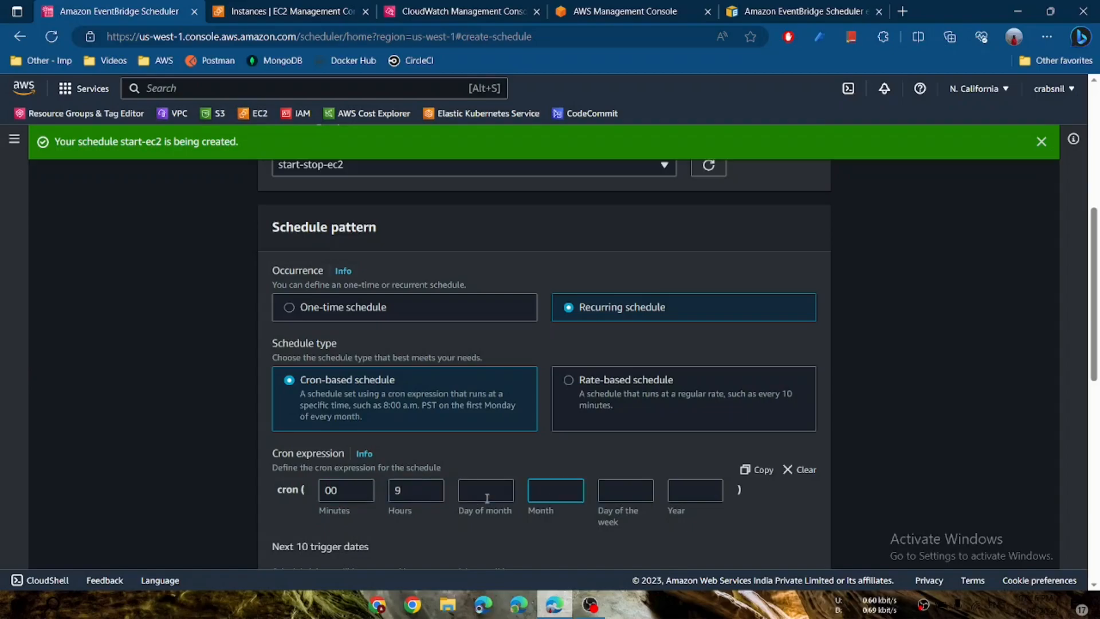
text(1-12)
key(Tab)
text(1-1)
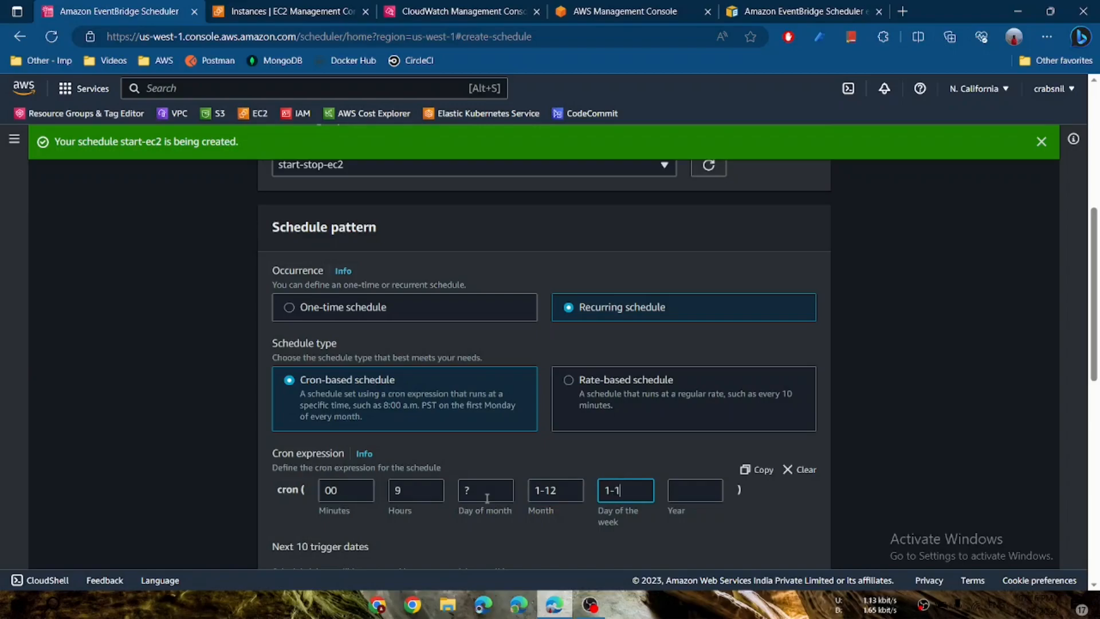
key(Tab)
text(2023)
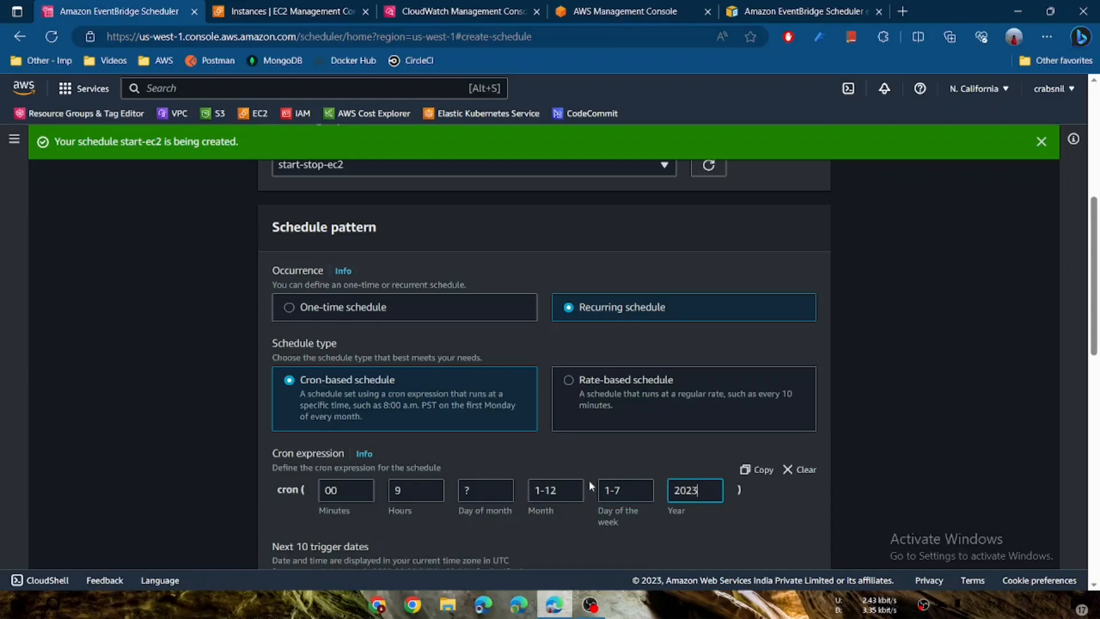
scroll(473, 455, down, 4)
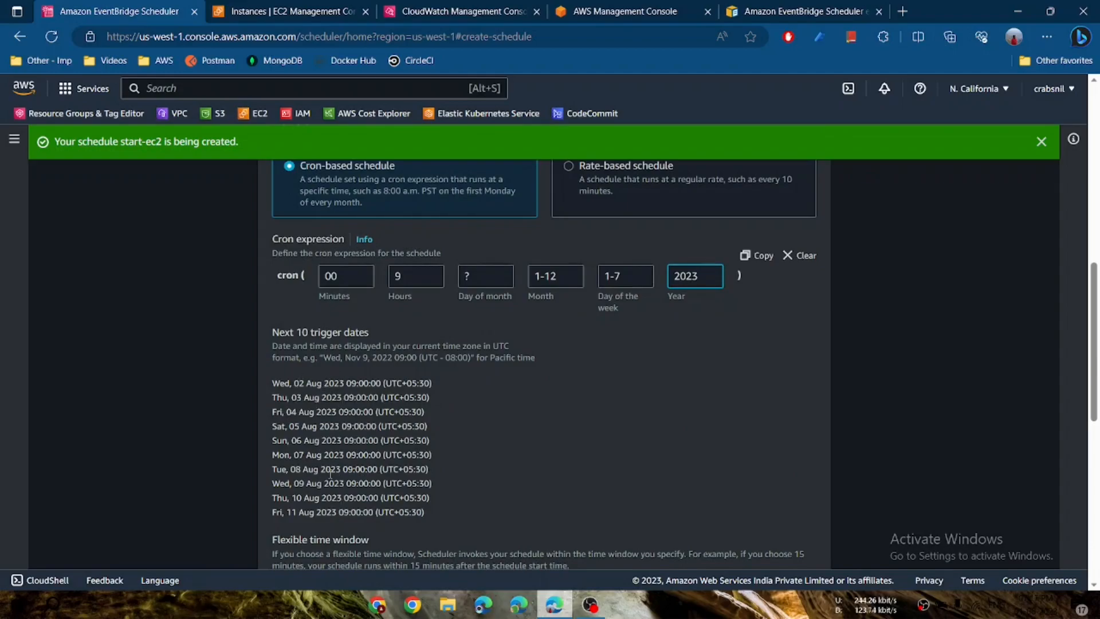
drag(272, 333, 369, 335)
click(609, 384)
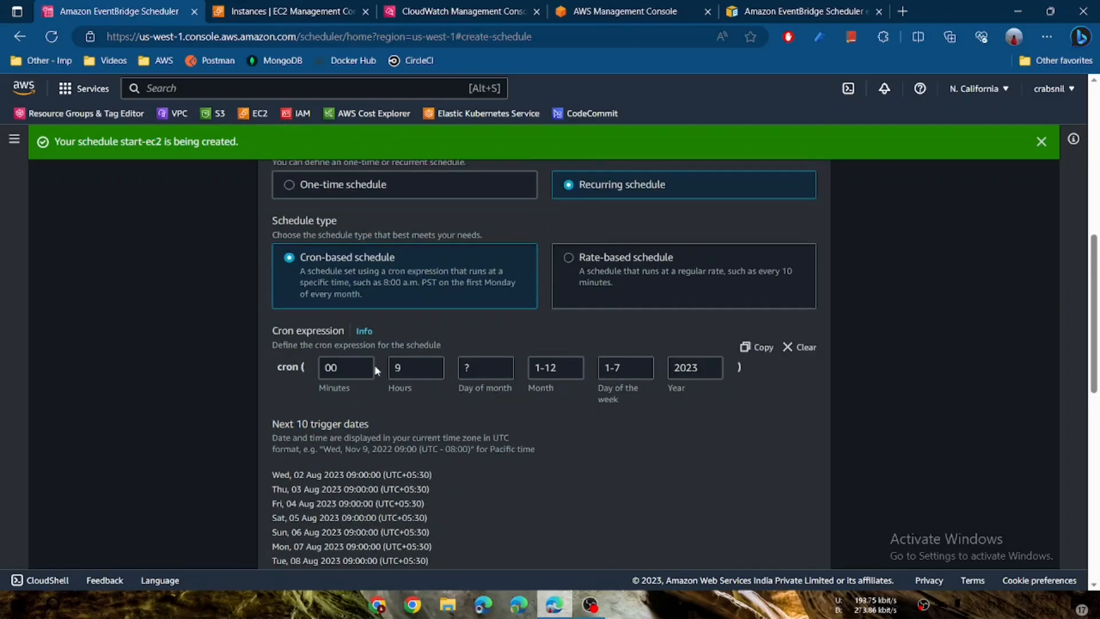
scroll(528, 353, up, 1)
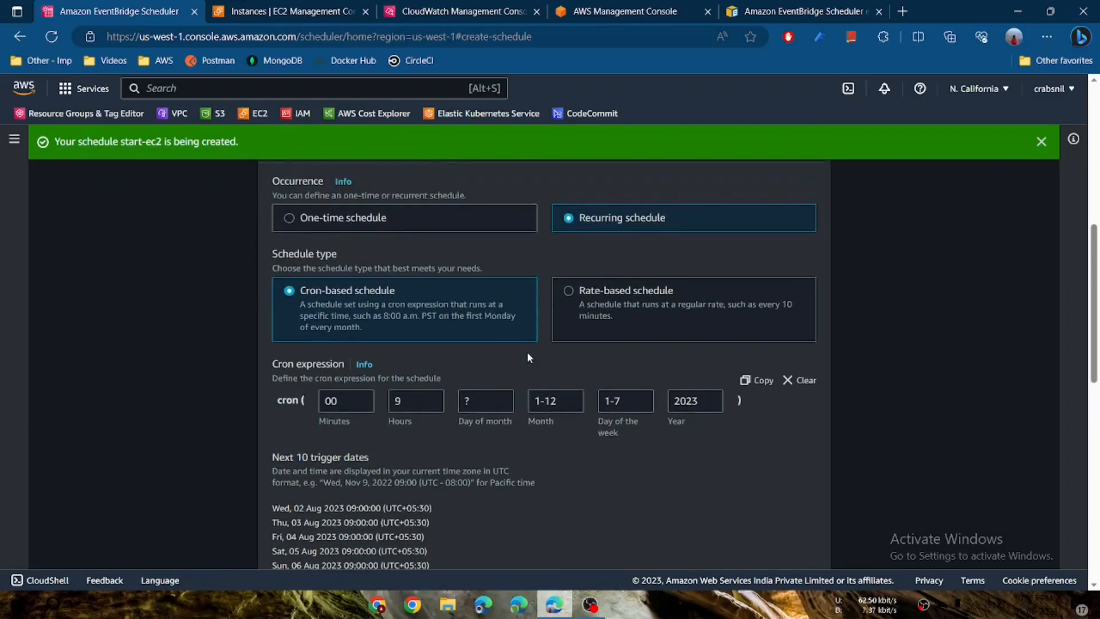
Switch back to the rate-based schedule and continue to target selection.
click(569, 291)
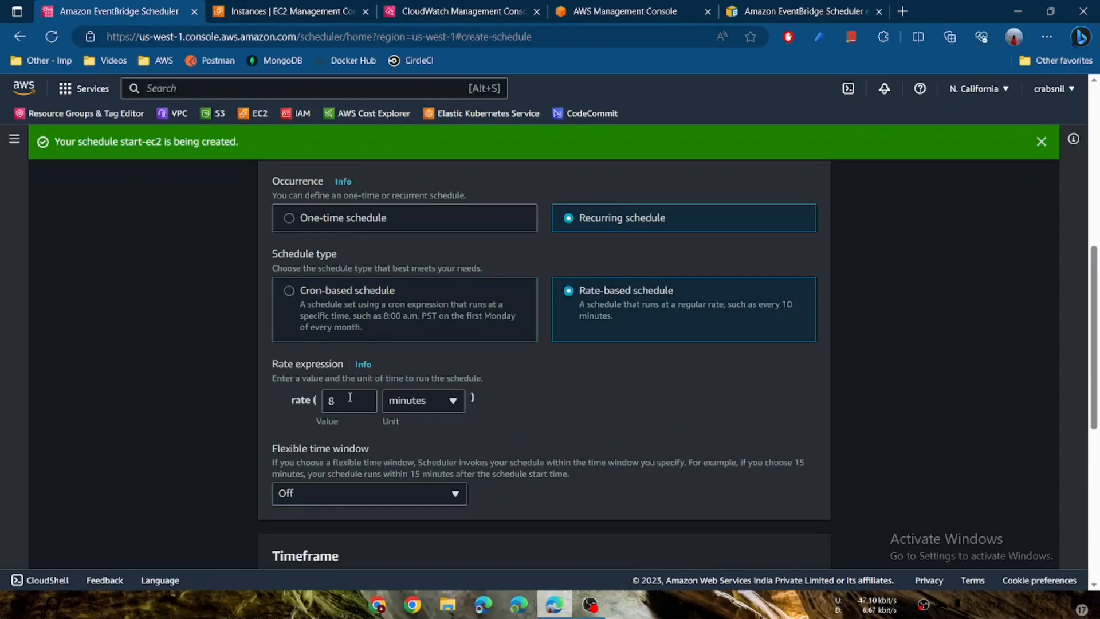
scroll(588, 429, down, 7)
click(805, 544)
Choose AWS Lambda Invoke as the templated target of the schedule.
scroll(688, 327, down, 3)
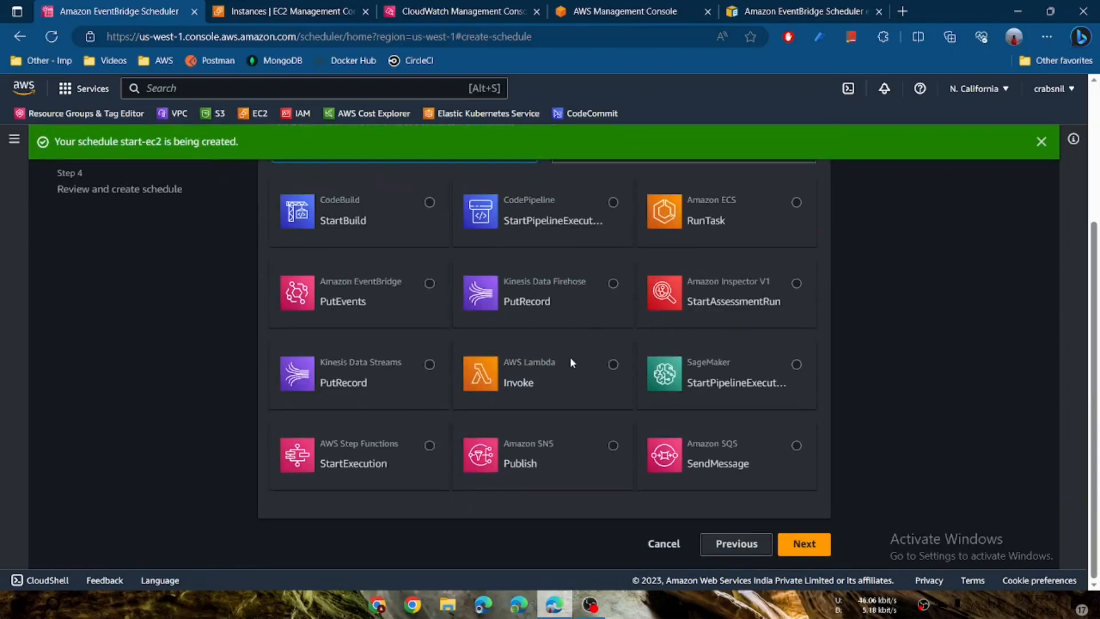
click(613, 364)
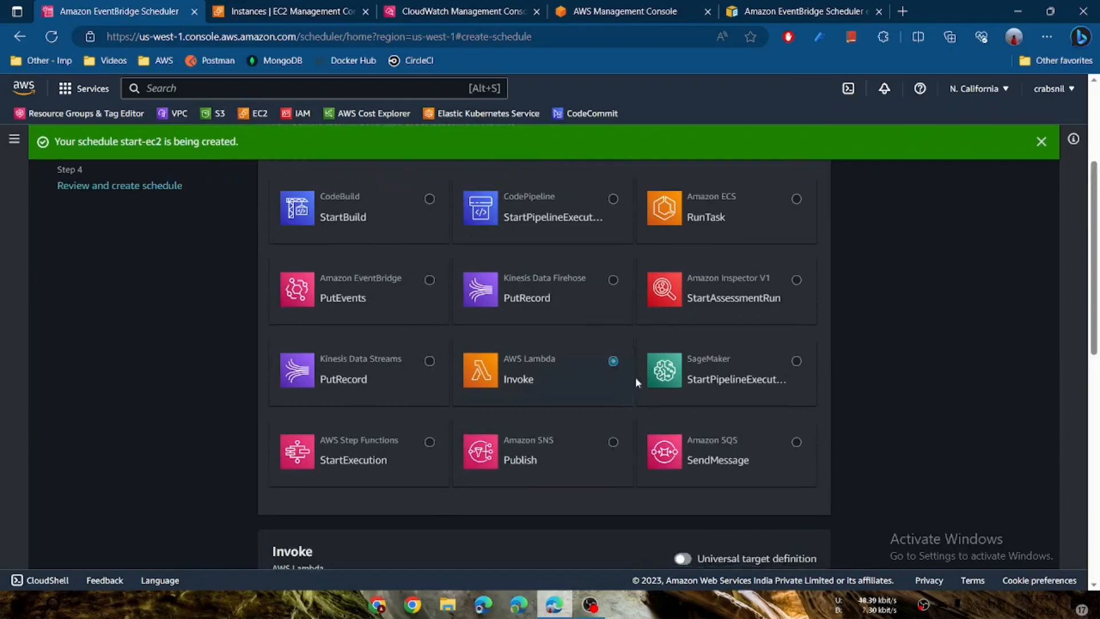
scroll(656, 410, down, 6)
Enter a JSON payload with the key "msg" and the value "invoking lambda function from eventbridge".
text({)
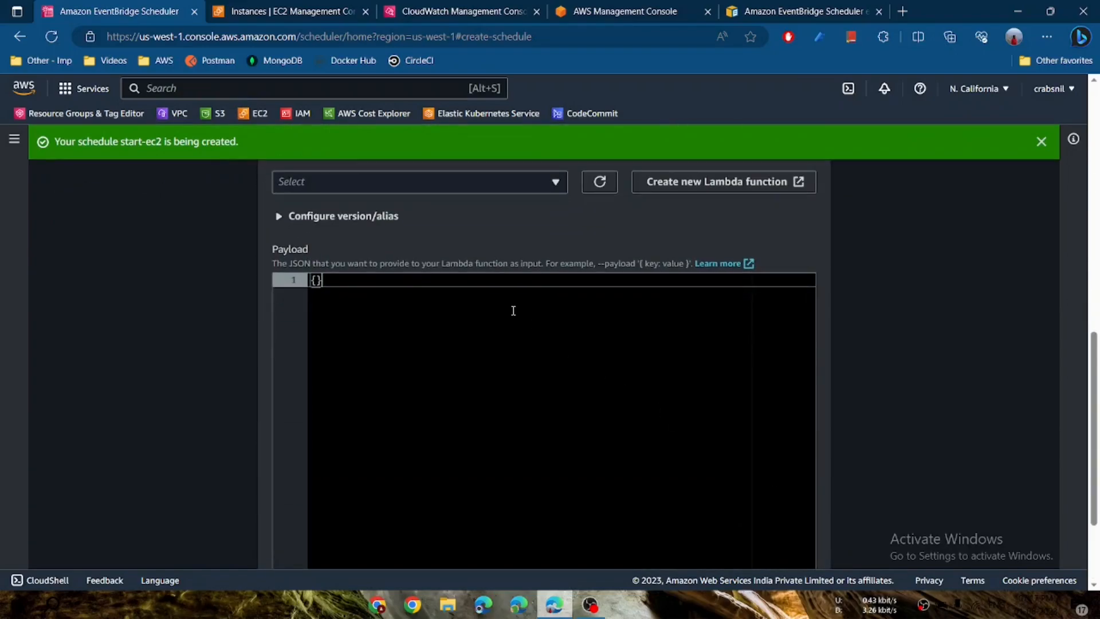
key(Return)
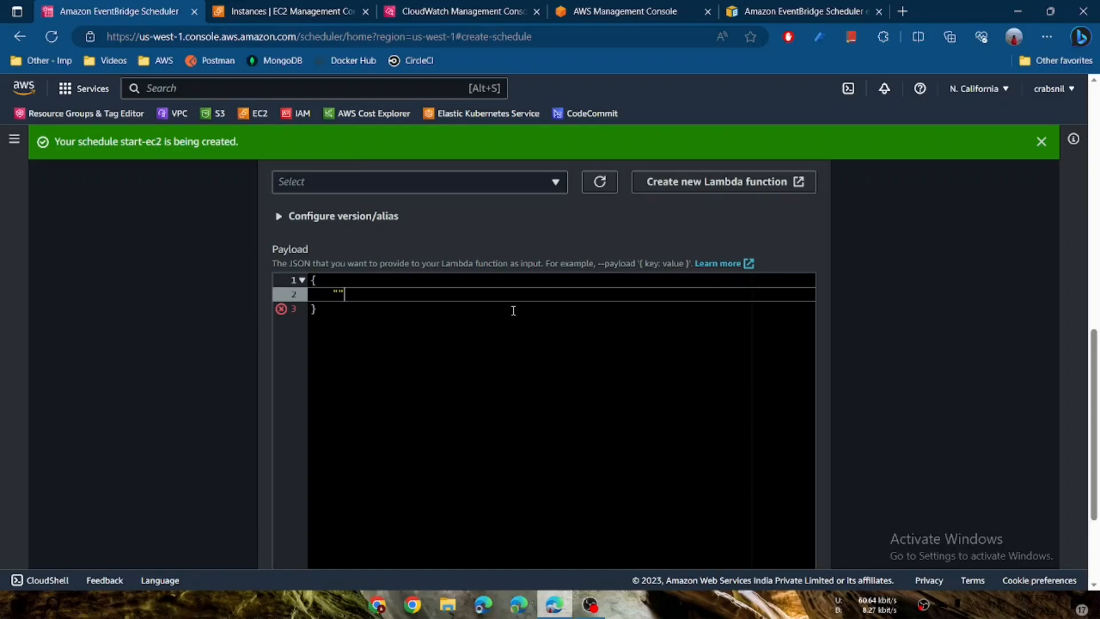
text("MSG)
key(BackSpace)
text(msg" : "")
key(Left)
text(invoking lam)
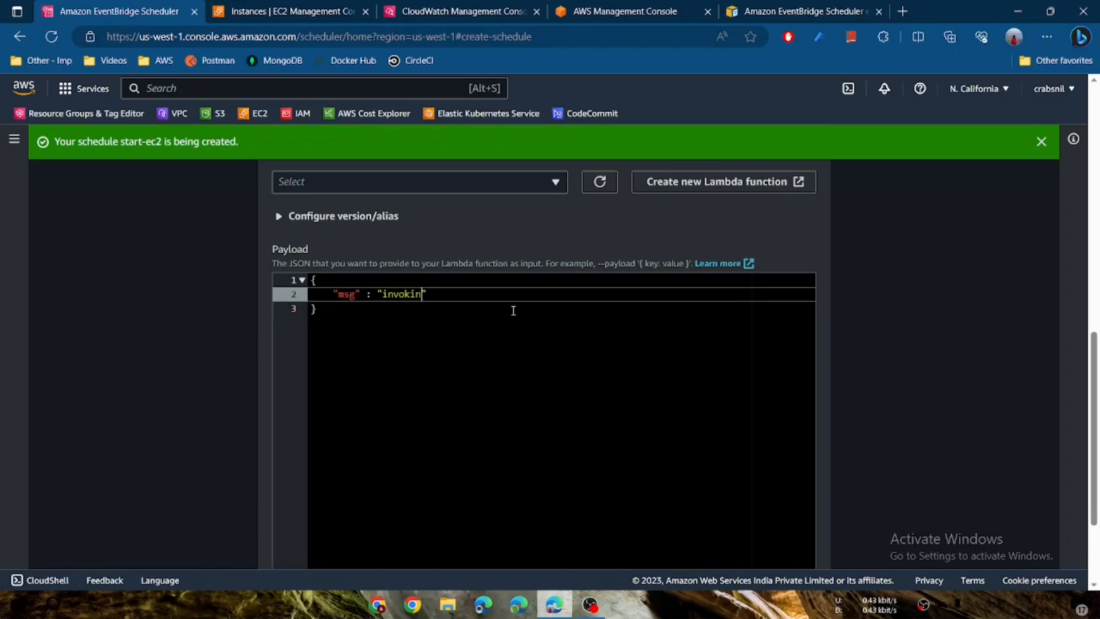
text(bda function from eventbridge)
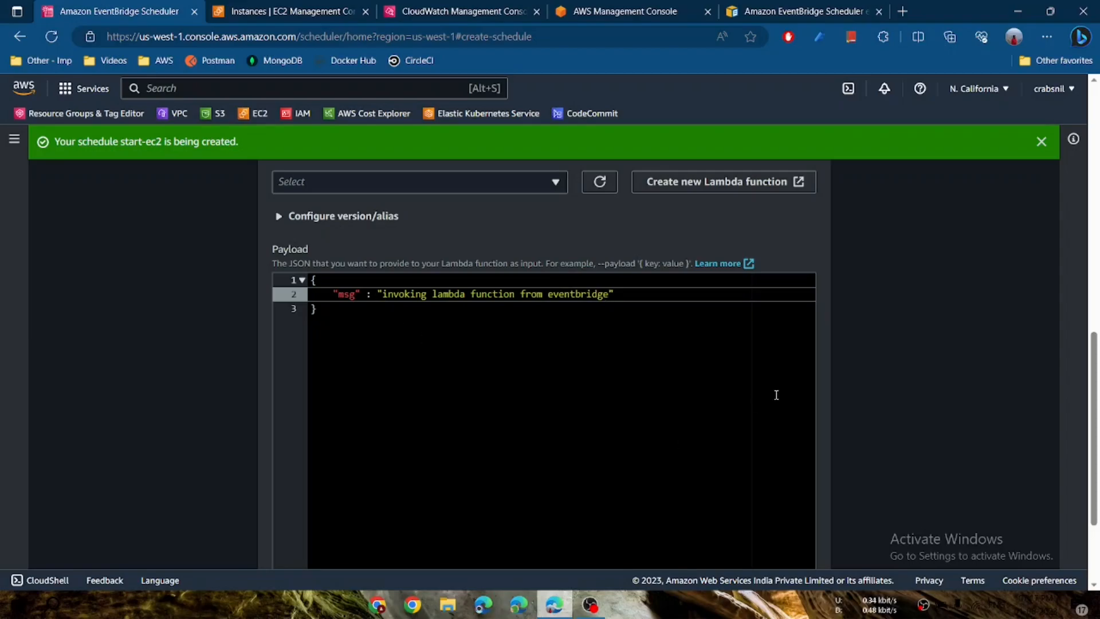
Select stop-ec2 as the Lambda function to invoke and continue to the schedule settings.
scroll(830, 409, down, 3)
scroll(732, 418, up, 5)
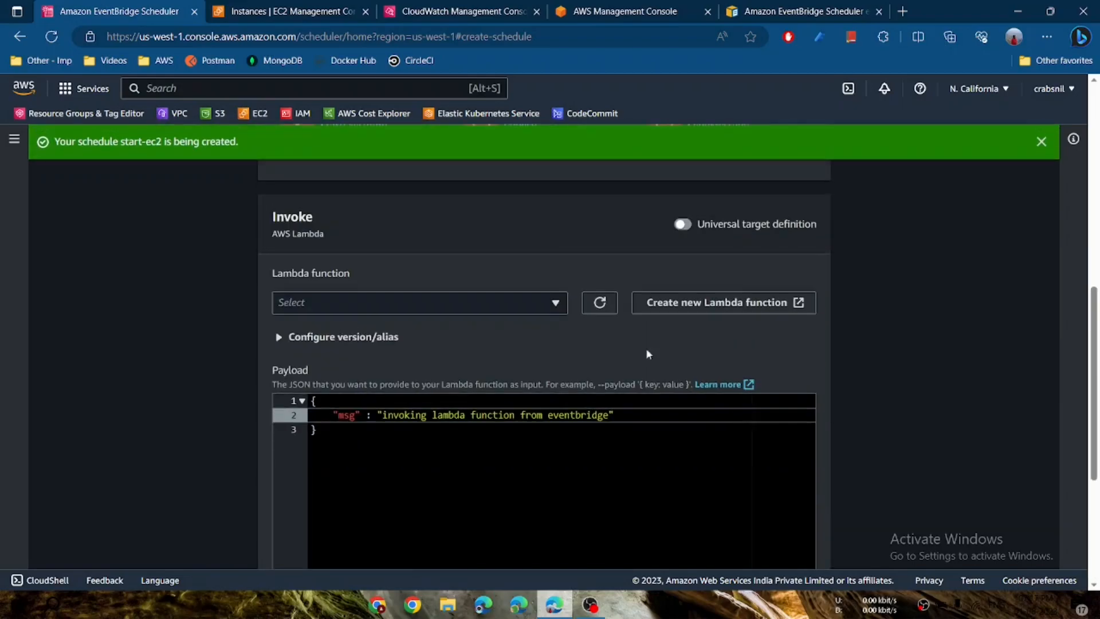
click(499, 301)
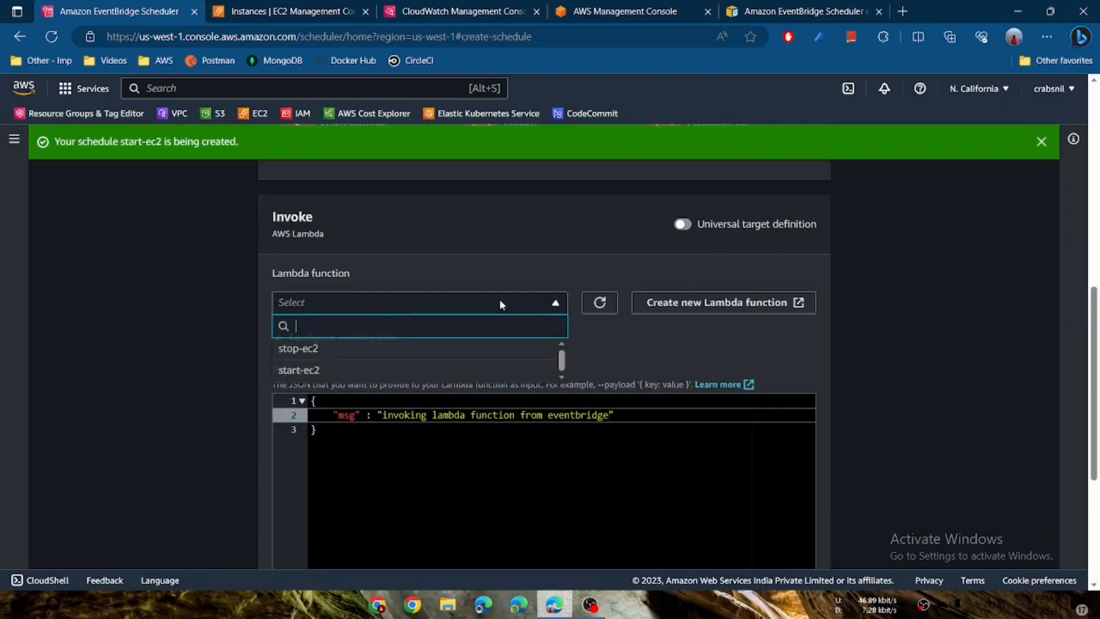
click(325, 357)
scroll(643, 432, down, 2)
scroll(644, 432, up, 2)
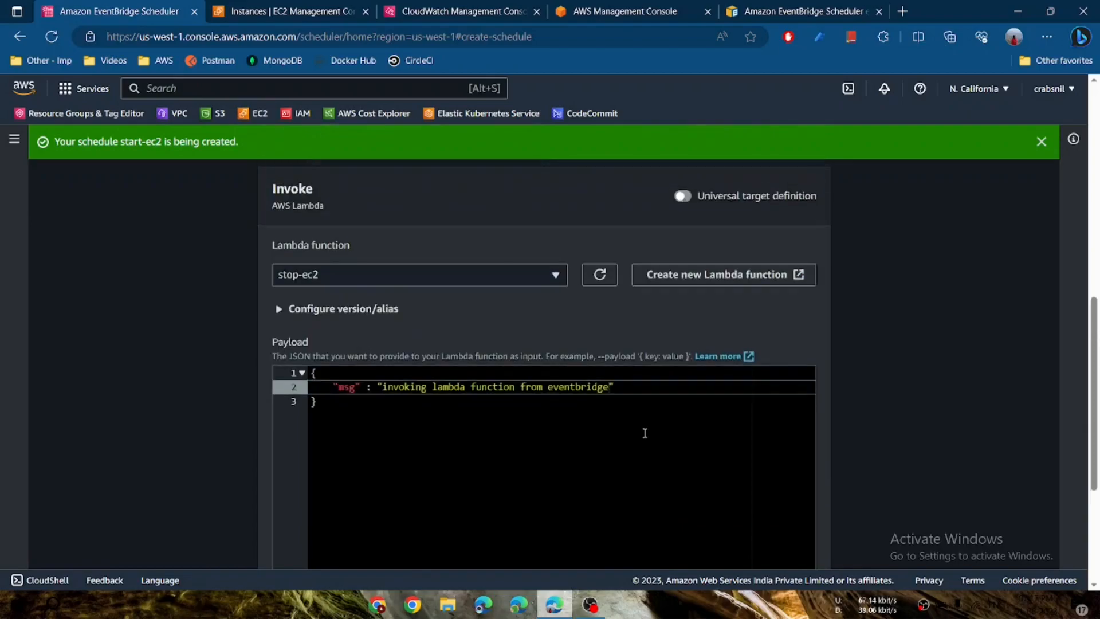
scroll(644, 432, down, 5)
click(798, 542)
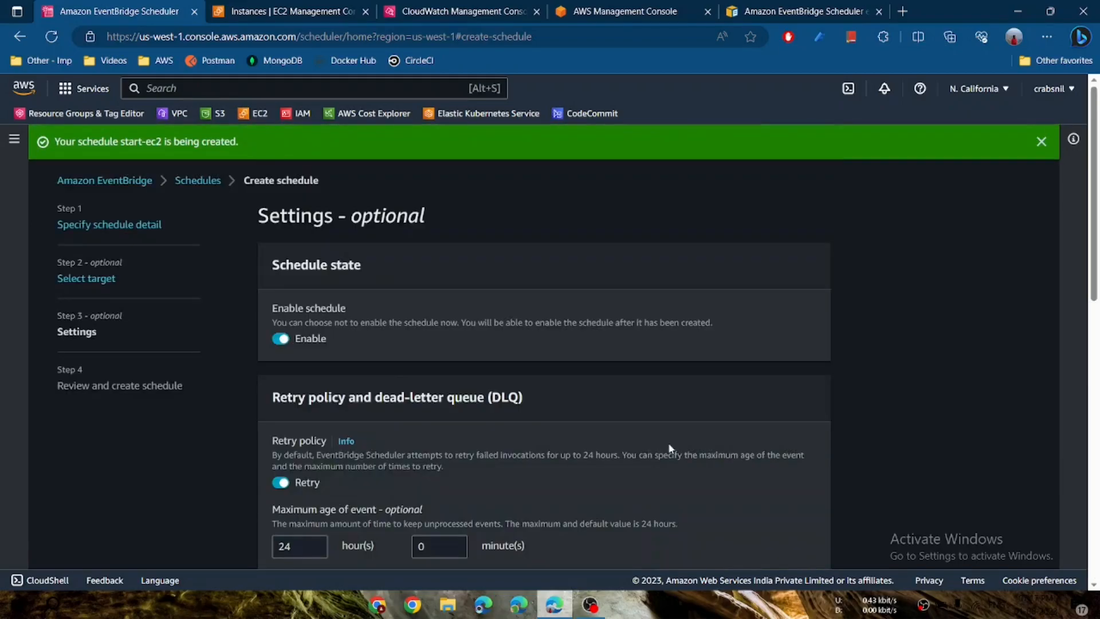
Set the retry policy's maximum event age to 10 hours and its retry attempts to 3.
scroll(496, 452, down, 4)
click(303, 306)
key(BackSpace)
text(10)
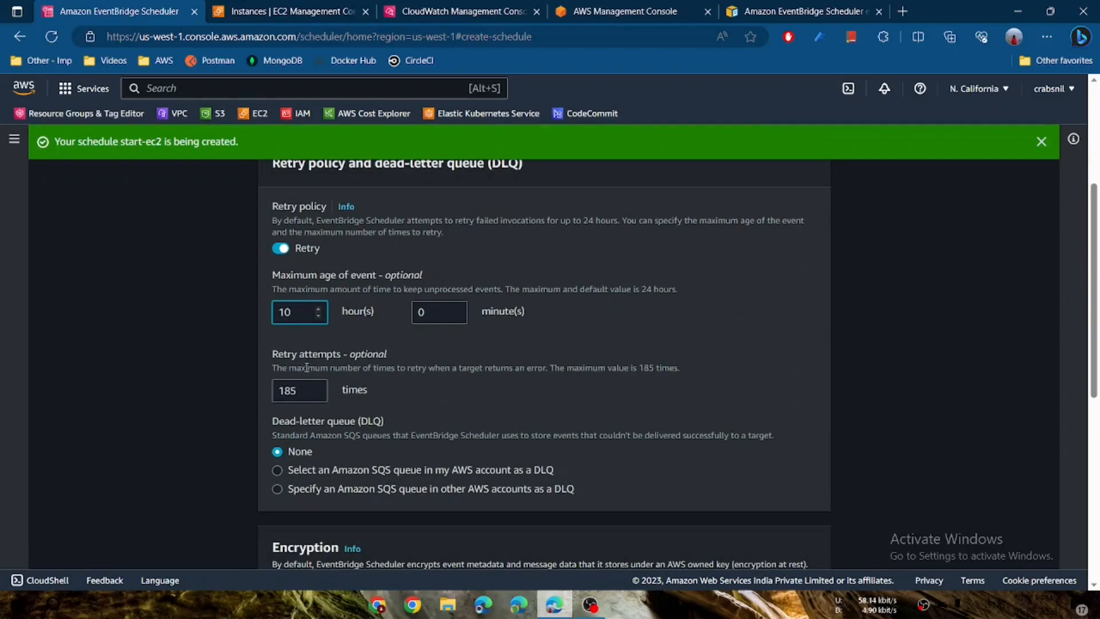
click(293, 392)
key(ctrl+a)
key(BackSpace)
text(3)
Assign the existing execution role invoke-lamdafucntion-from-eventbridge, review the configuration and create the schedule.
scroll(196, 396, down, 7)
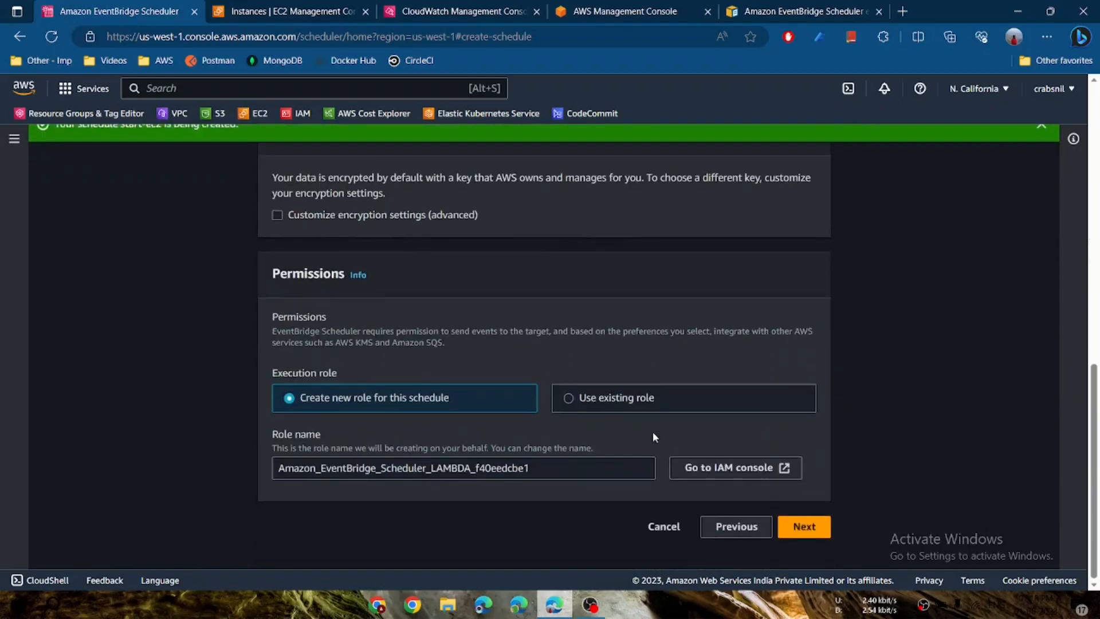
click(569, 416)
click(459, 487)
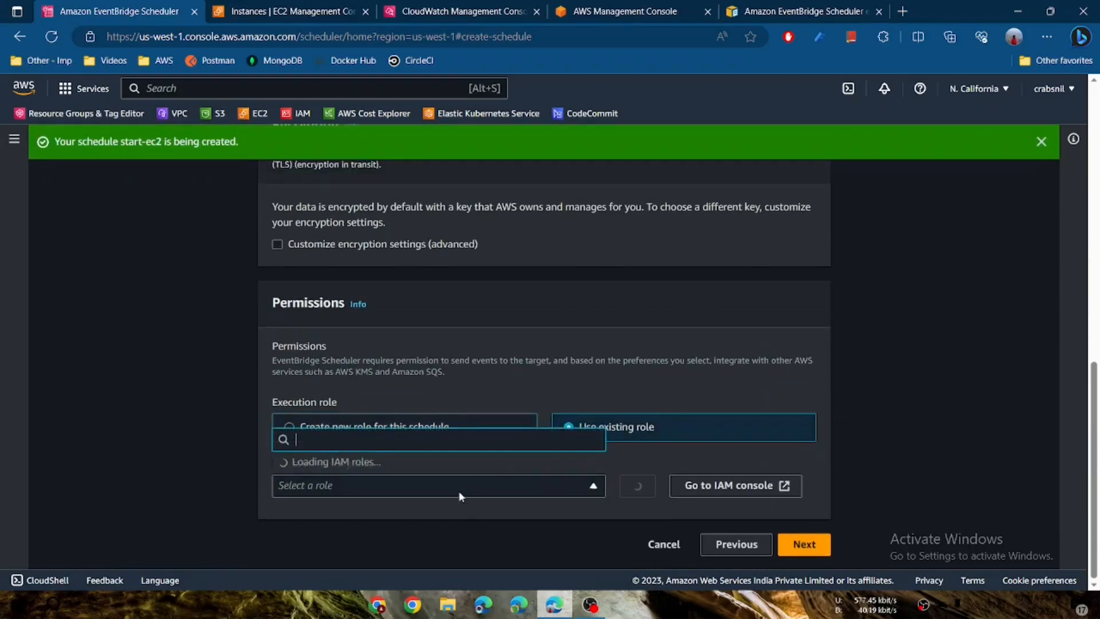
click(381, 383)
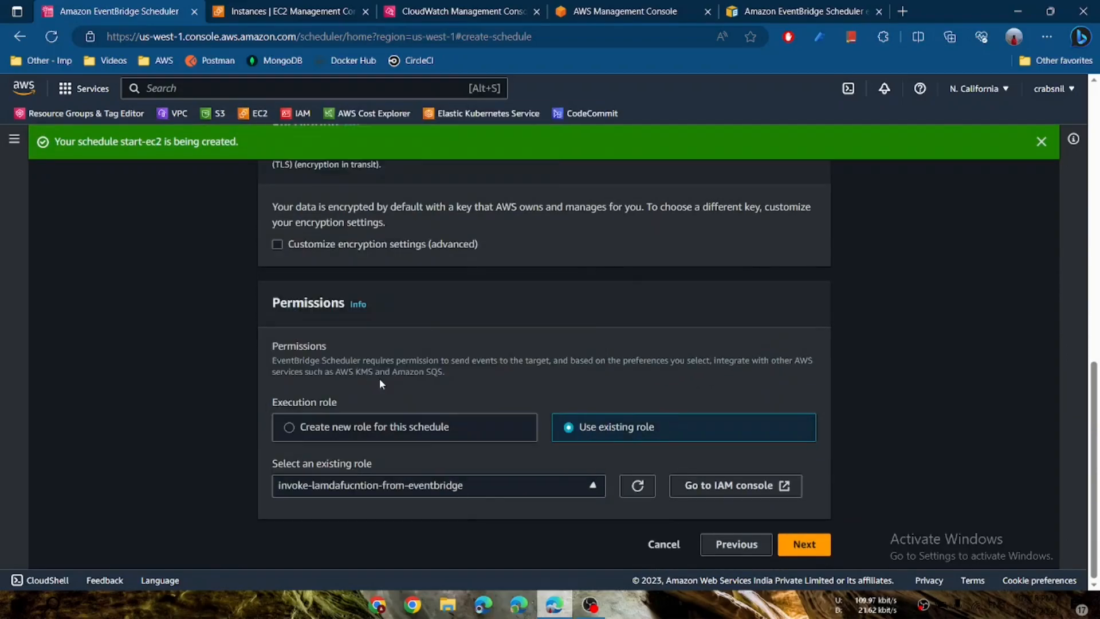
click(804, 543)
scroll(835, 477, down, 15)
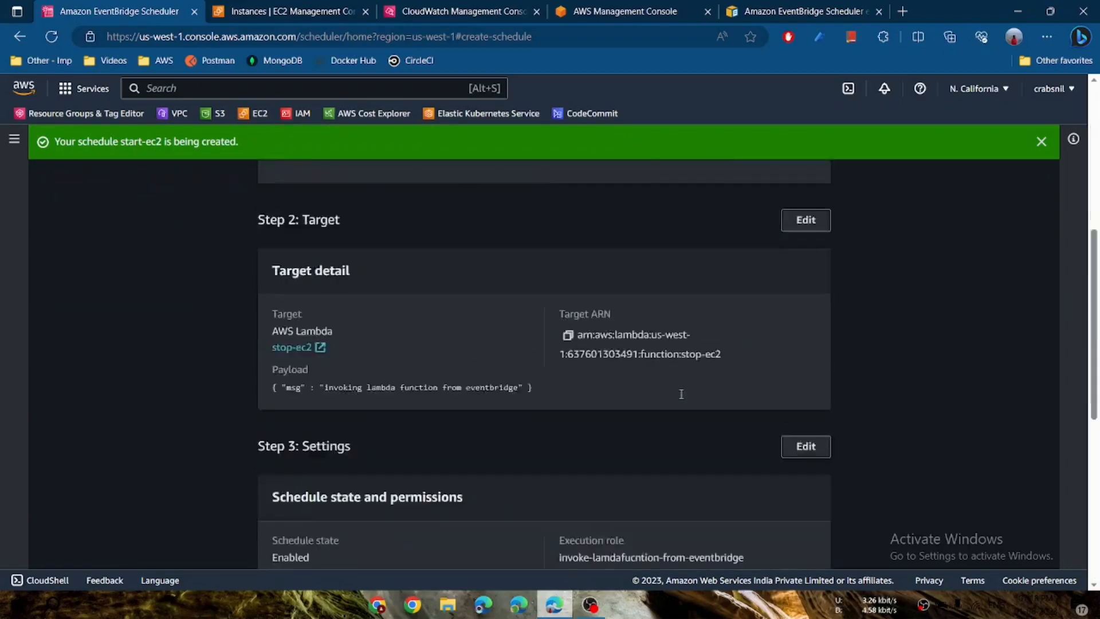
click(794, 542)
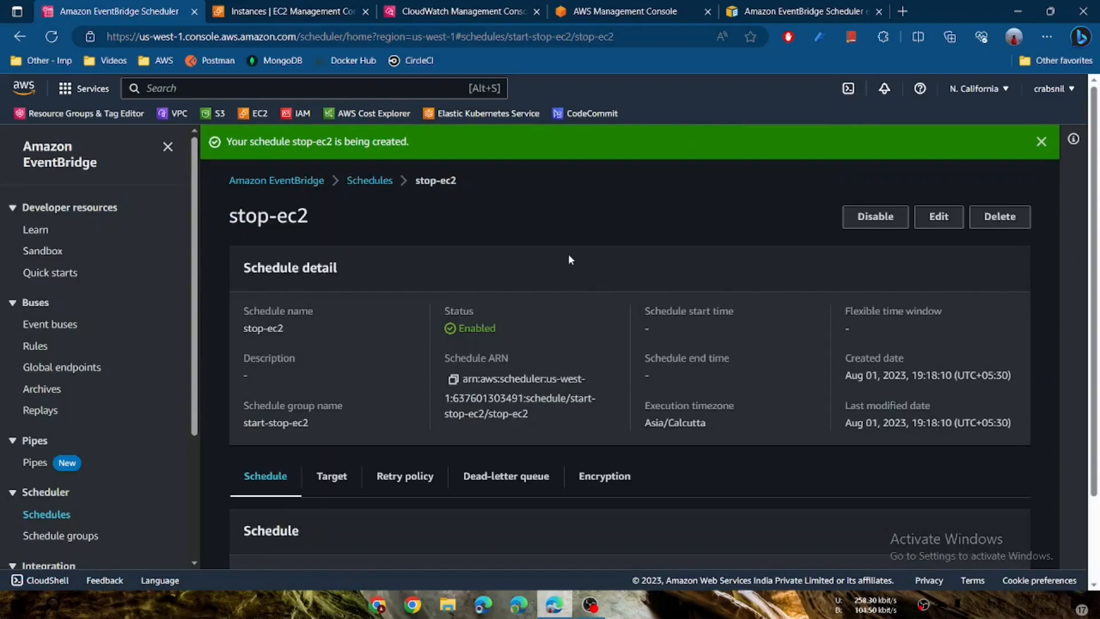
Open the list of EventBridge schedules and review its entries.
click(58, 513)
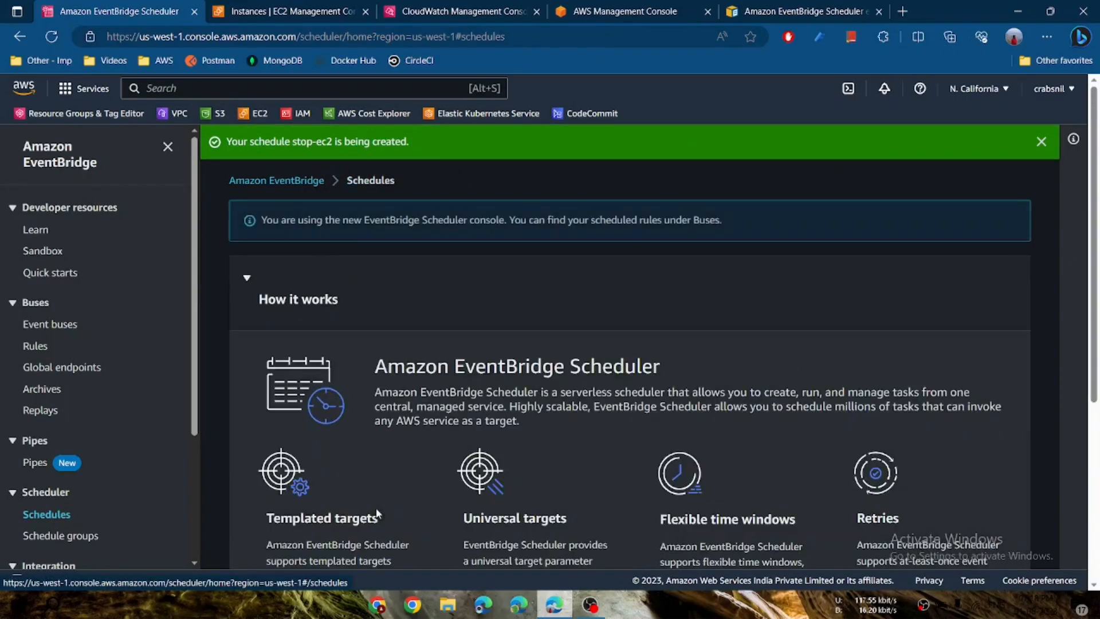
scroll(466, 300, down, 5)
scroll(543, 531, down, 2)
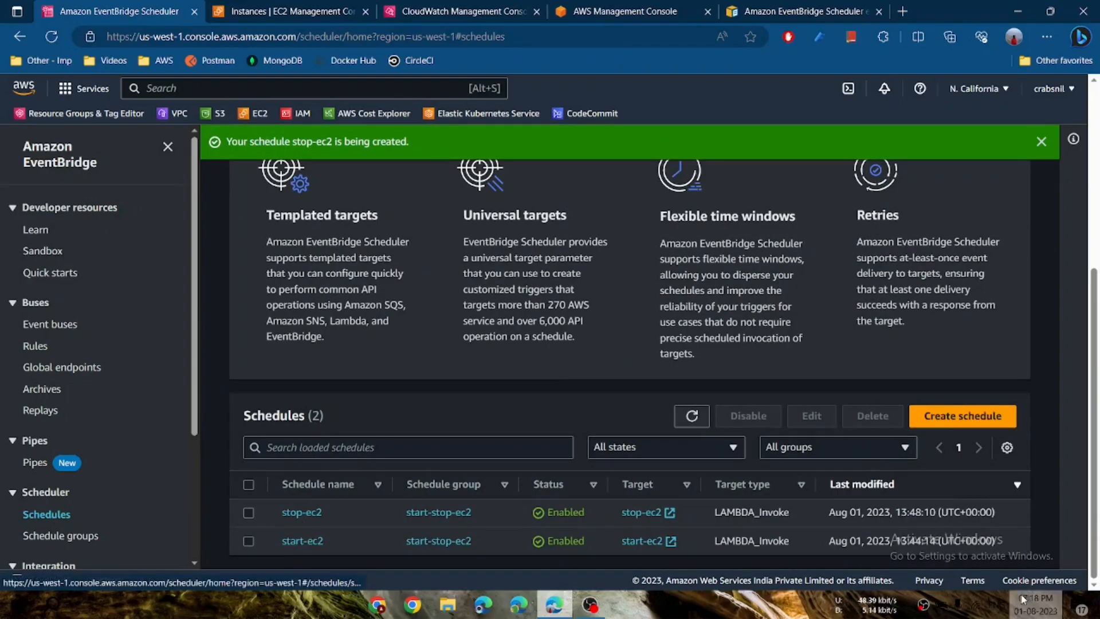
Switch to the EC2 instances page and refresh the list to check the test instance's state.
click(321, 12)
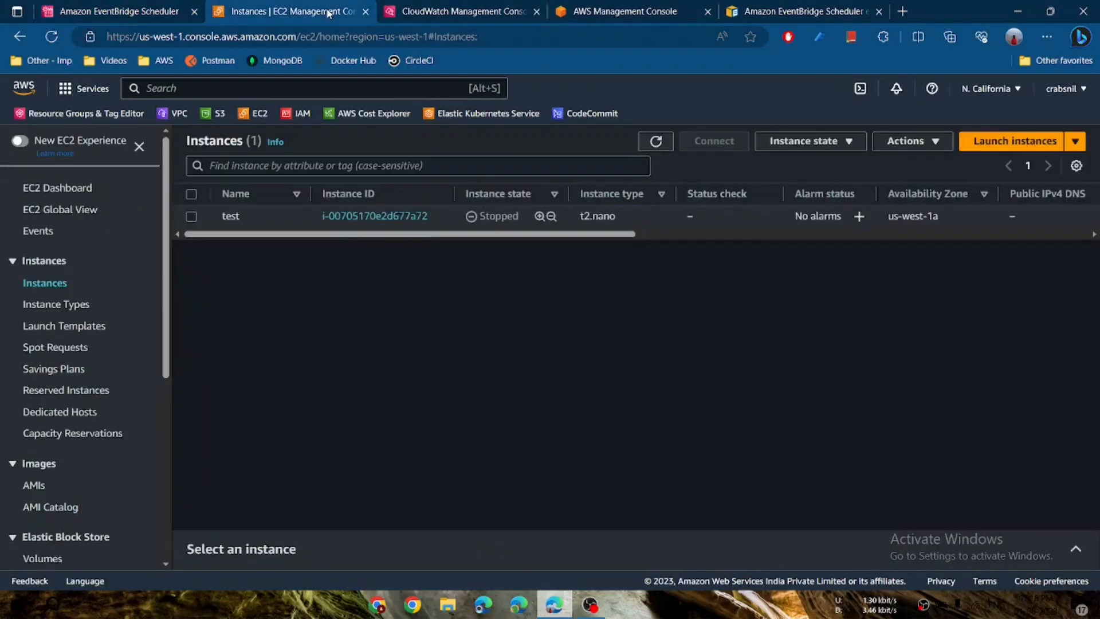
click(657, 141)
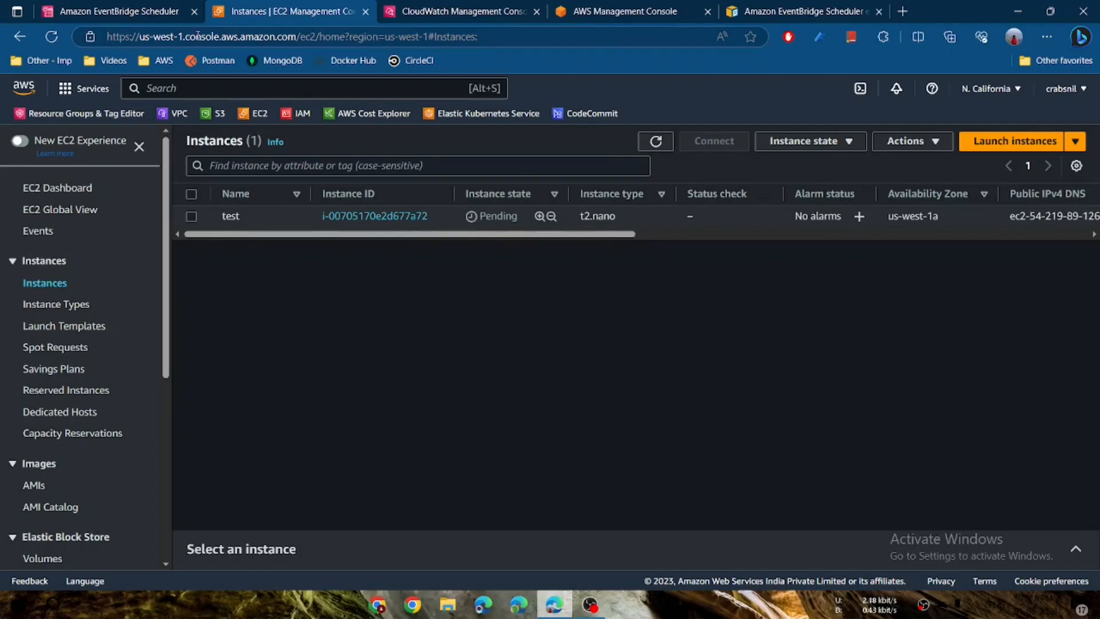
click(142, 14)
click(250, 17)
Switch to CloudWatch, refresh the log groups and review the log streams of /aws/lambda/ec2-auto-start.
click(441, 15)
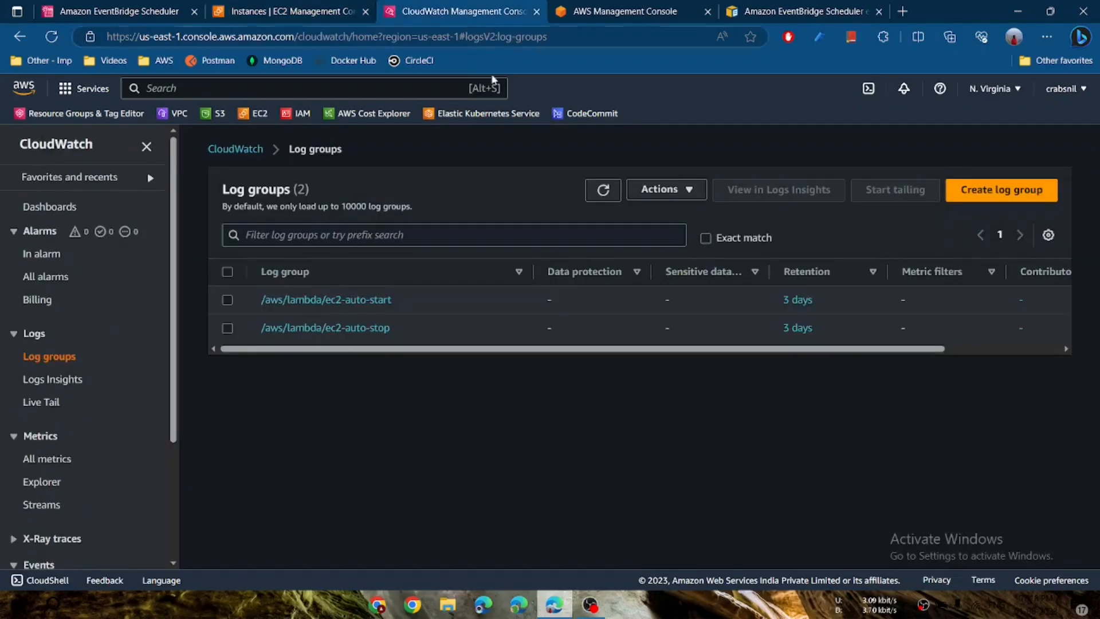
click(603, 191)
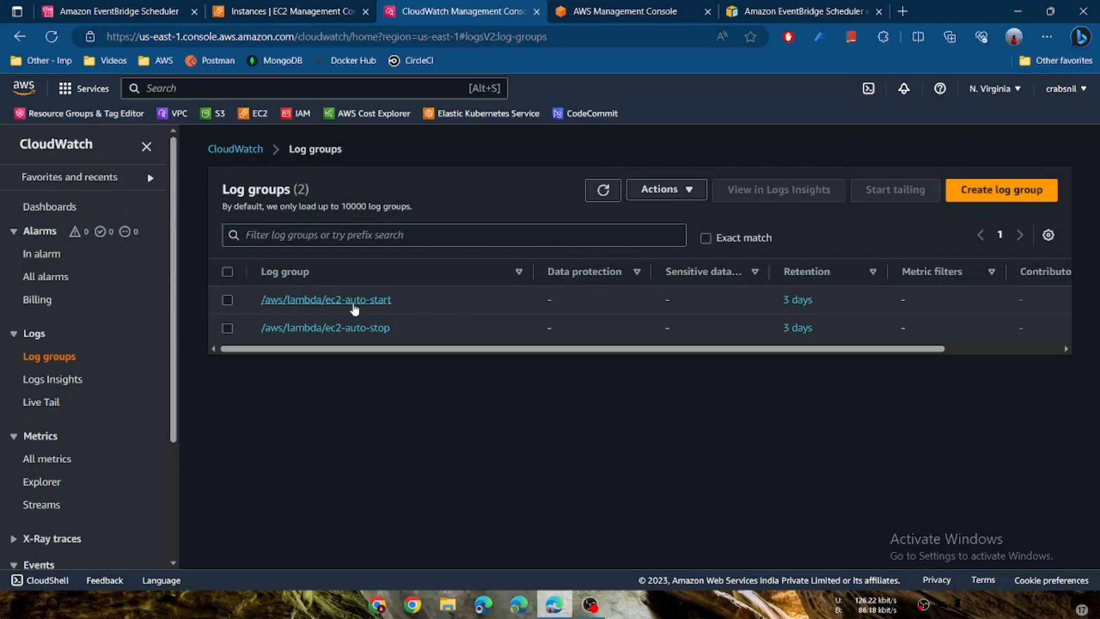
click(362, 302)
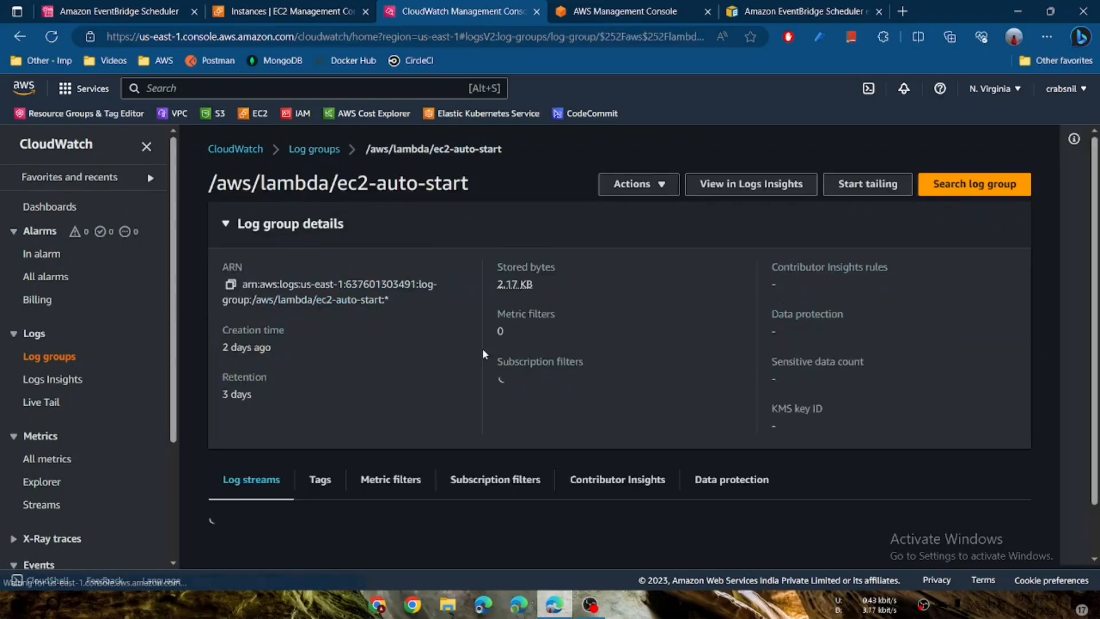
scroll(396, 421, down, 3)
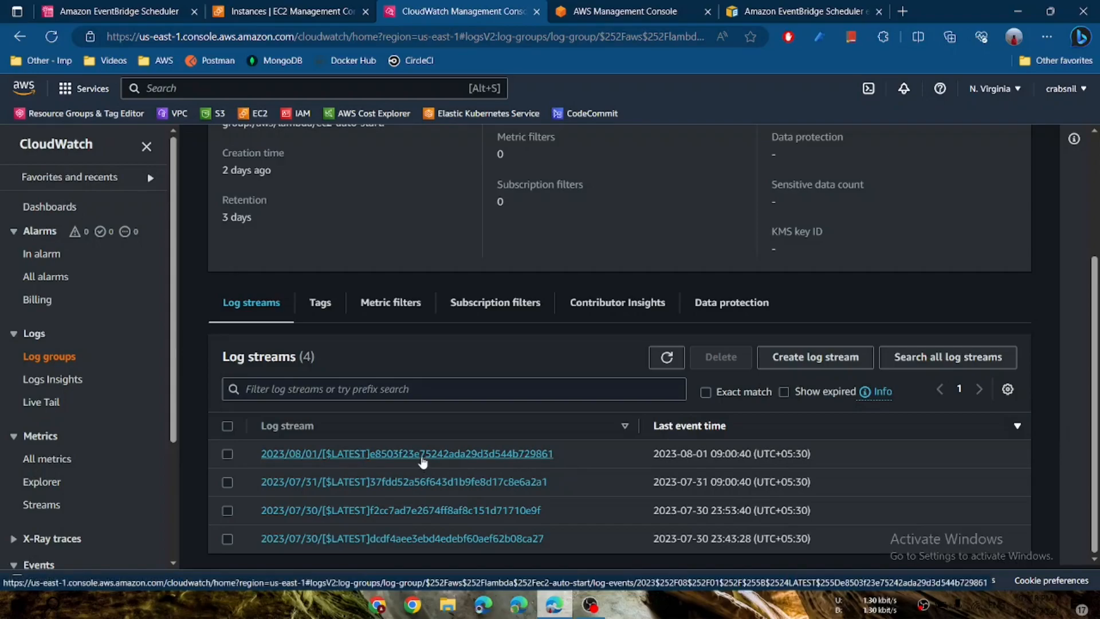
scroll(433, 462, up, 2)
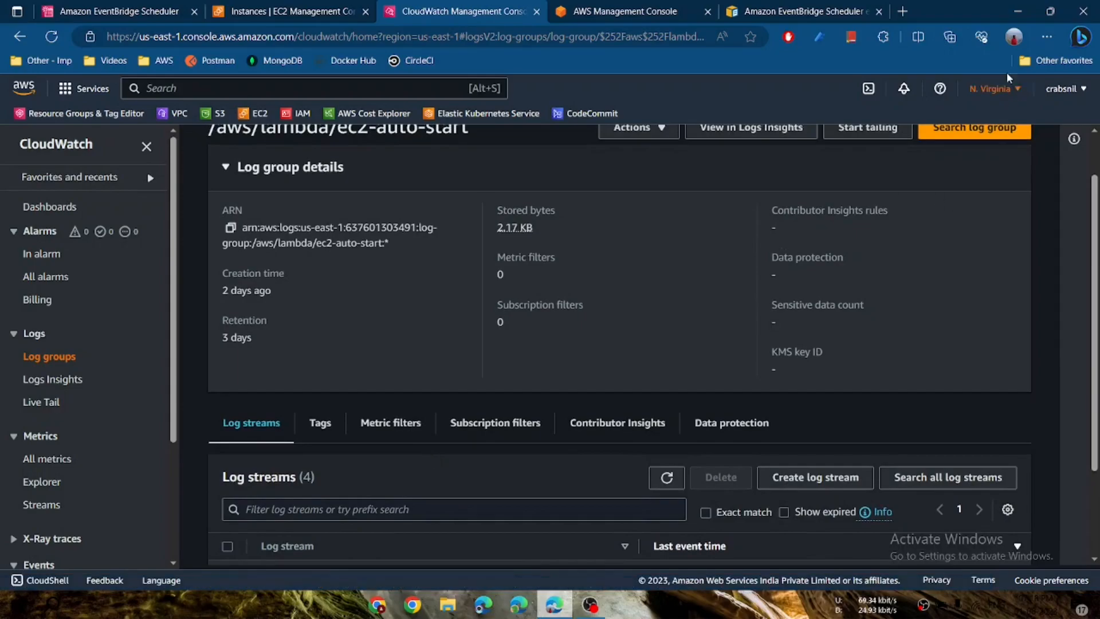
Change the CloudWatch region to US West (N. California) and recheck the test instance's state in EC2.
click(998, 90)
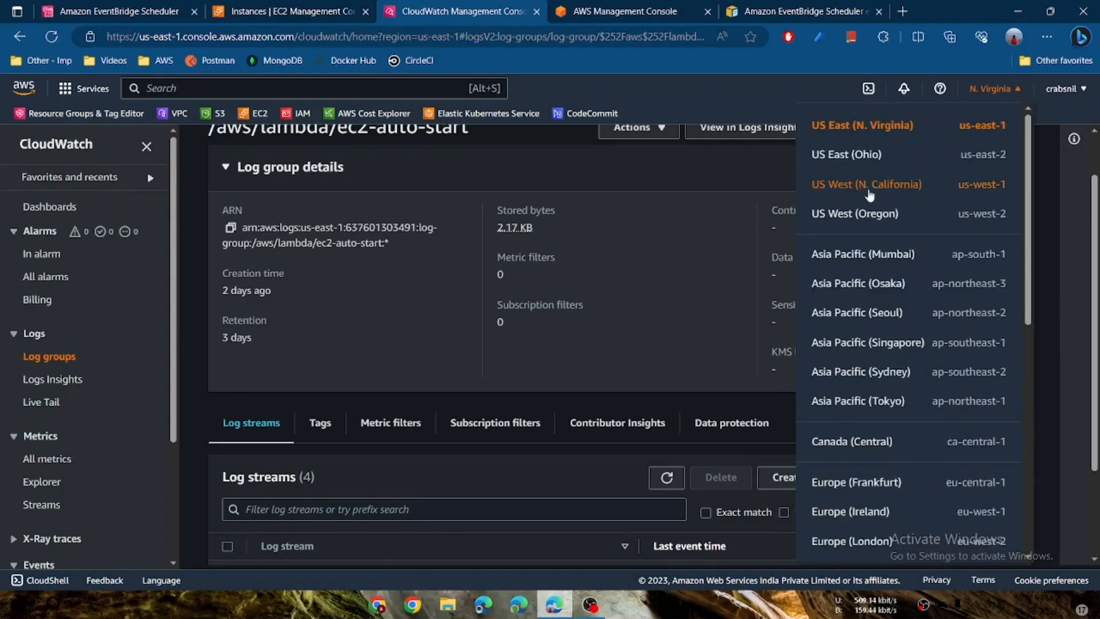
click(869, 190)
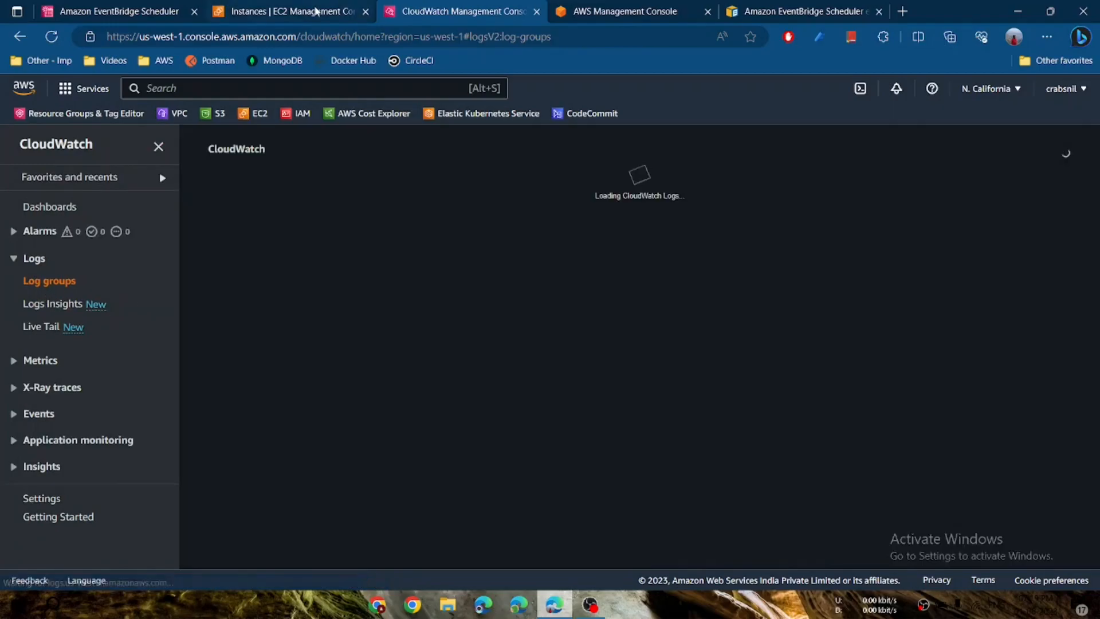
click(316, 11)
click(656, 141)
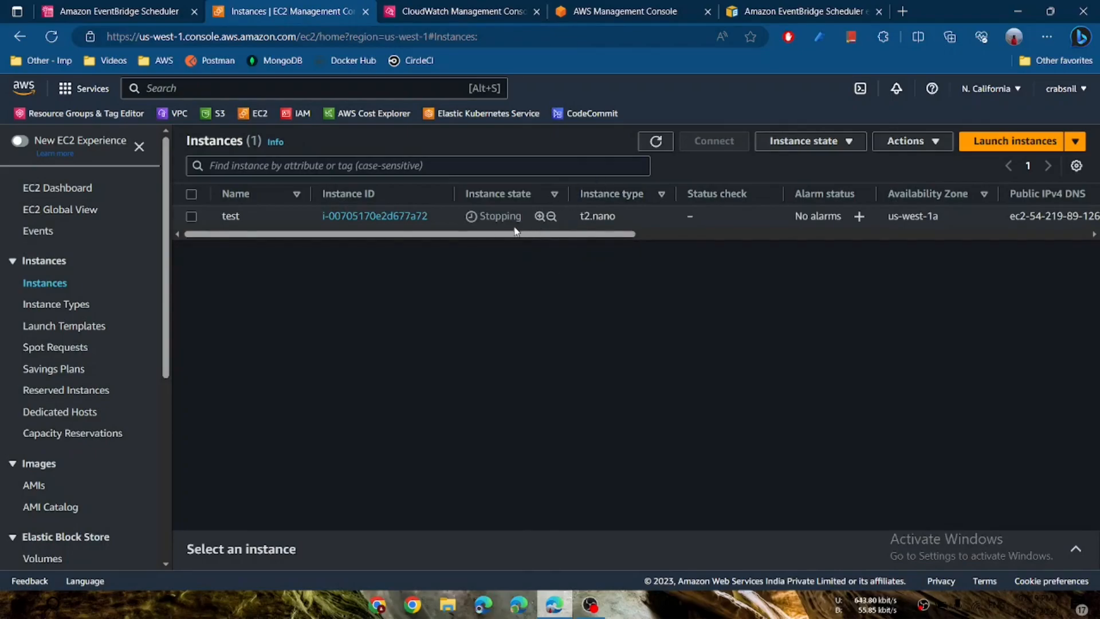
Examine the stop-ec2 schedule's details and fixed rate in EventBridge Scheduler, and return to the schedules list.
click(146, 11)
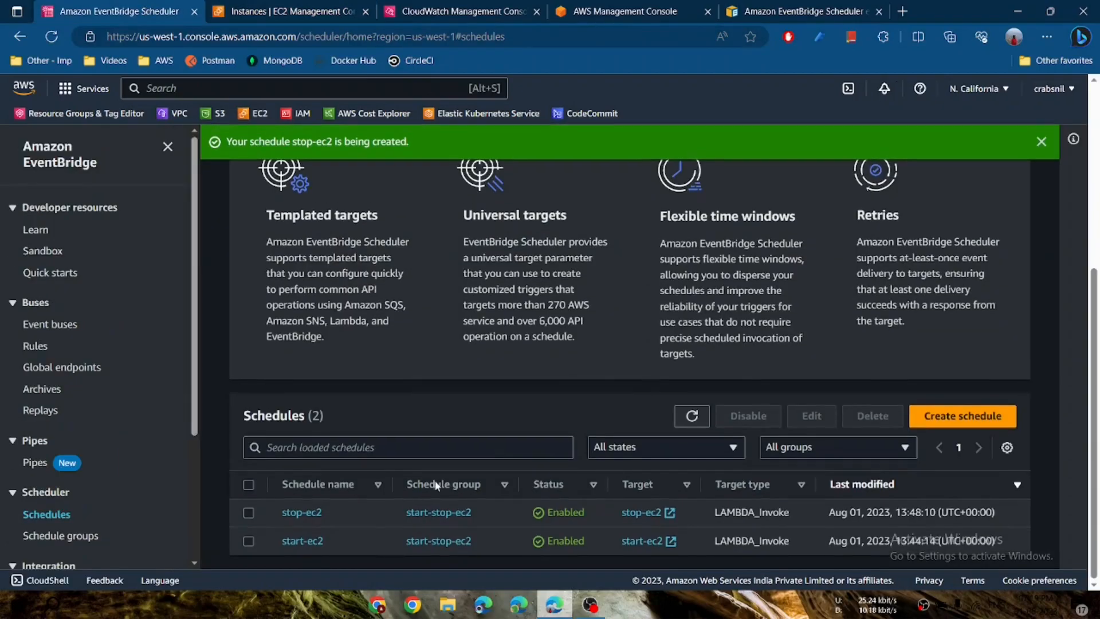
click(298, 514)
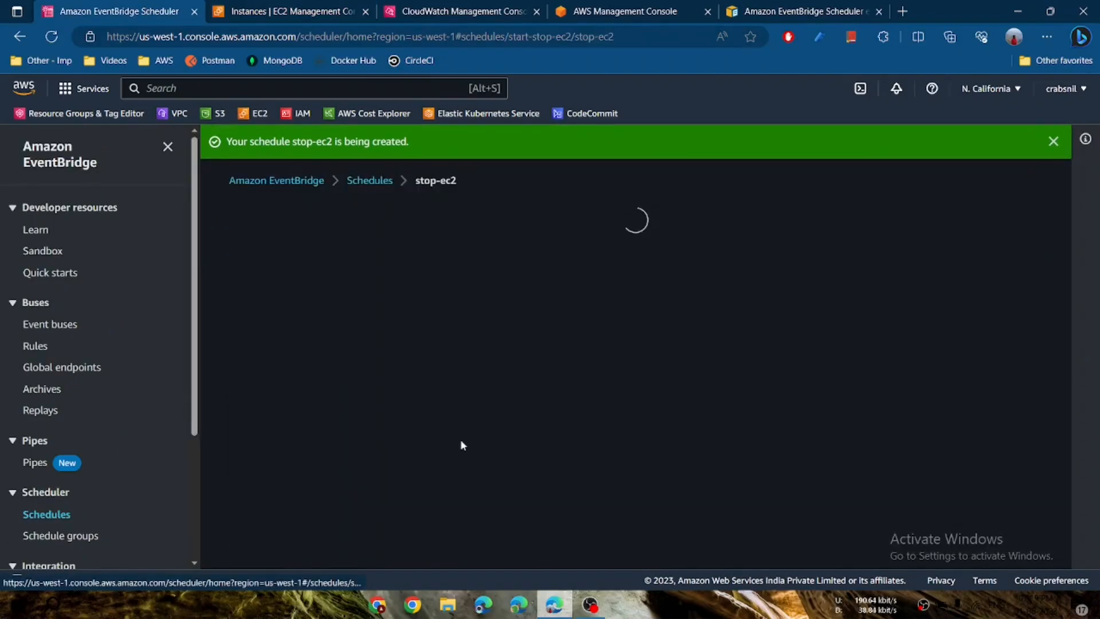
scroll(527, 419, down, 2)
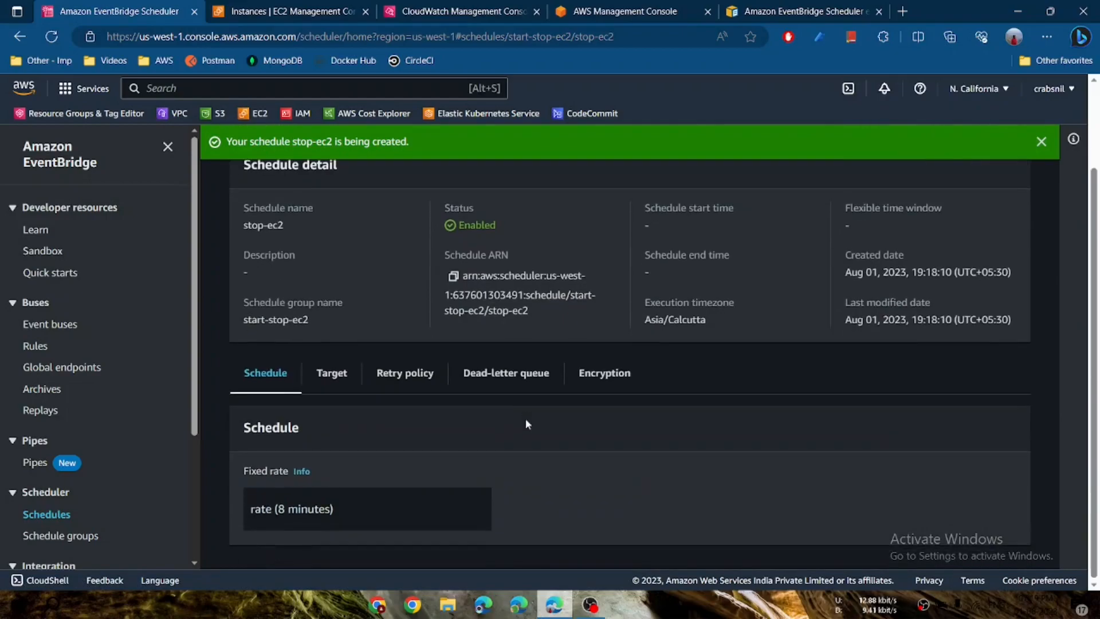
scroll(533, 309, up, 2)
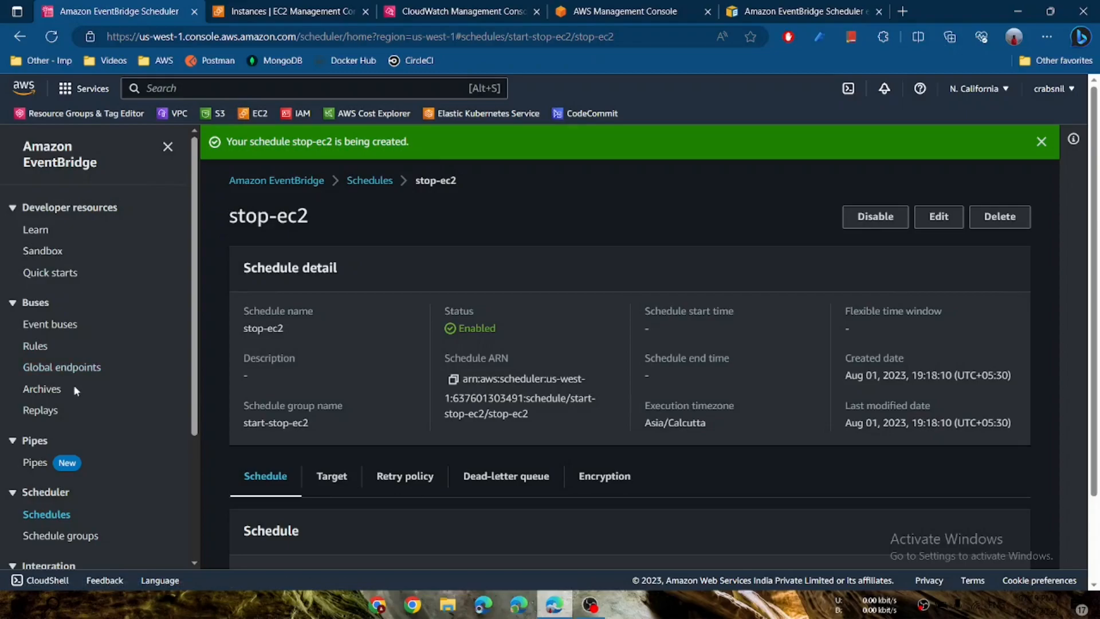
click(60, 514)
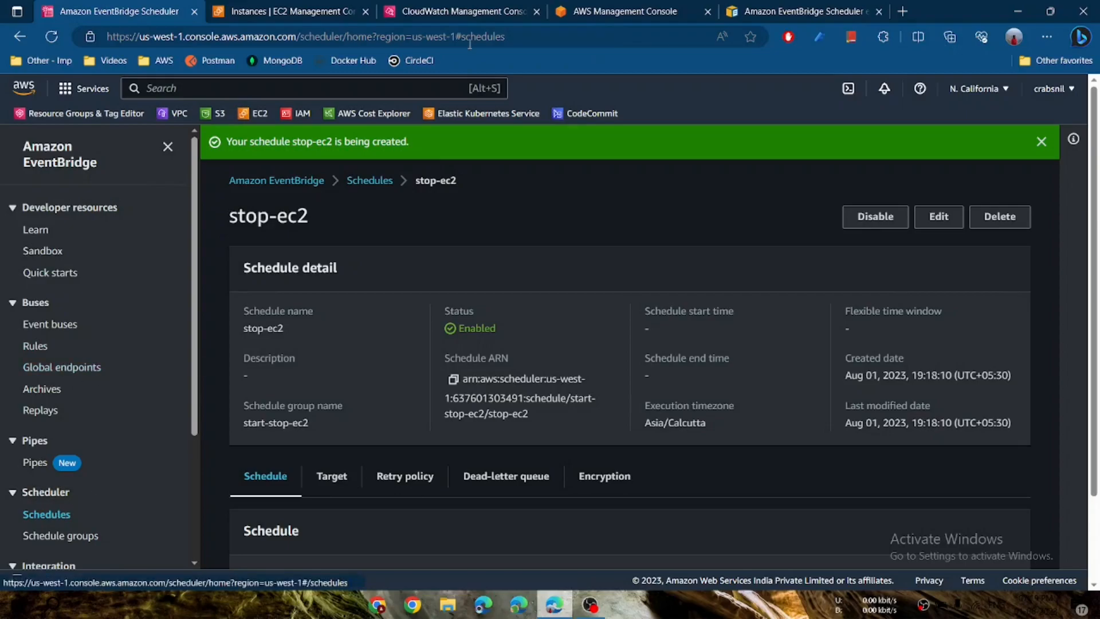
Open the most recent log stream of the /aws/lambda/start-ec2 log group in CloudWatch.
click(486, 14)
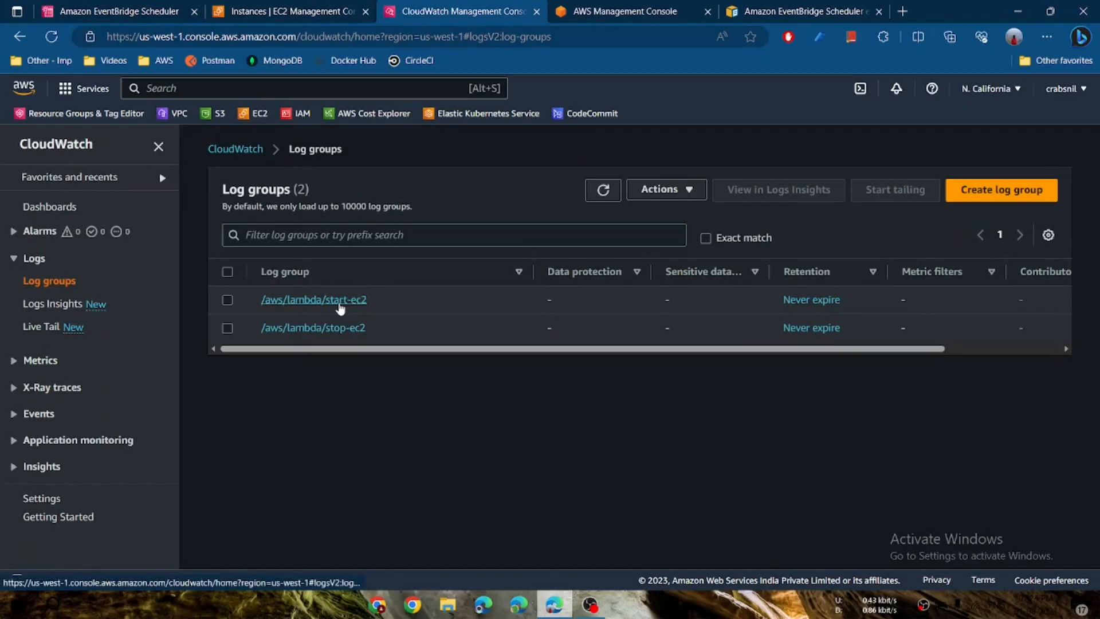
click(338, 302)
scroll(631, 388, down, 3)
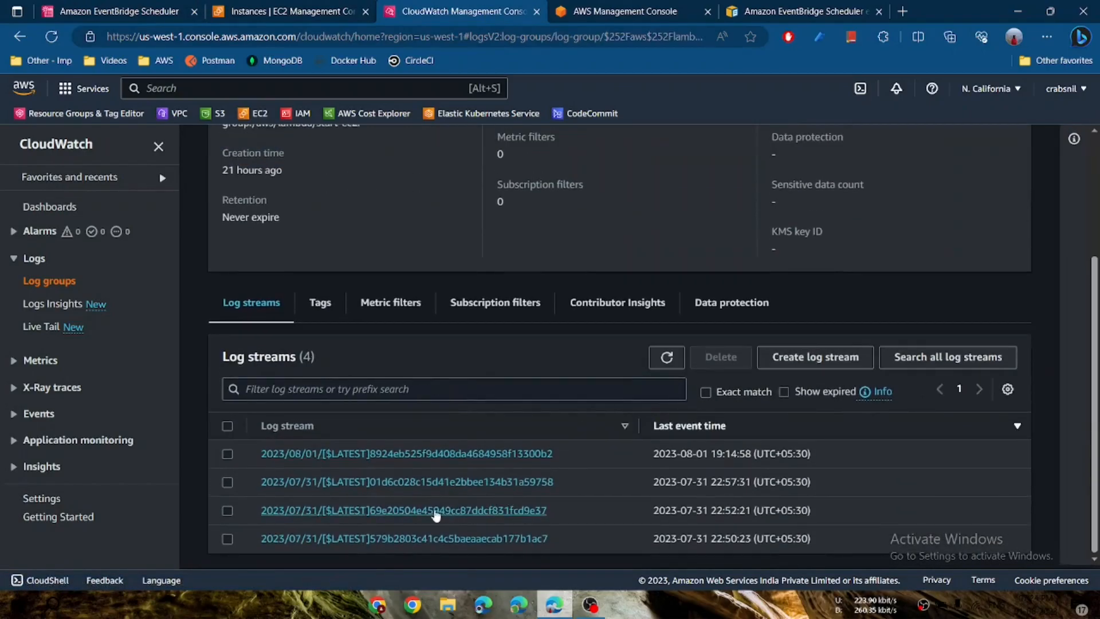
click(482, 456)
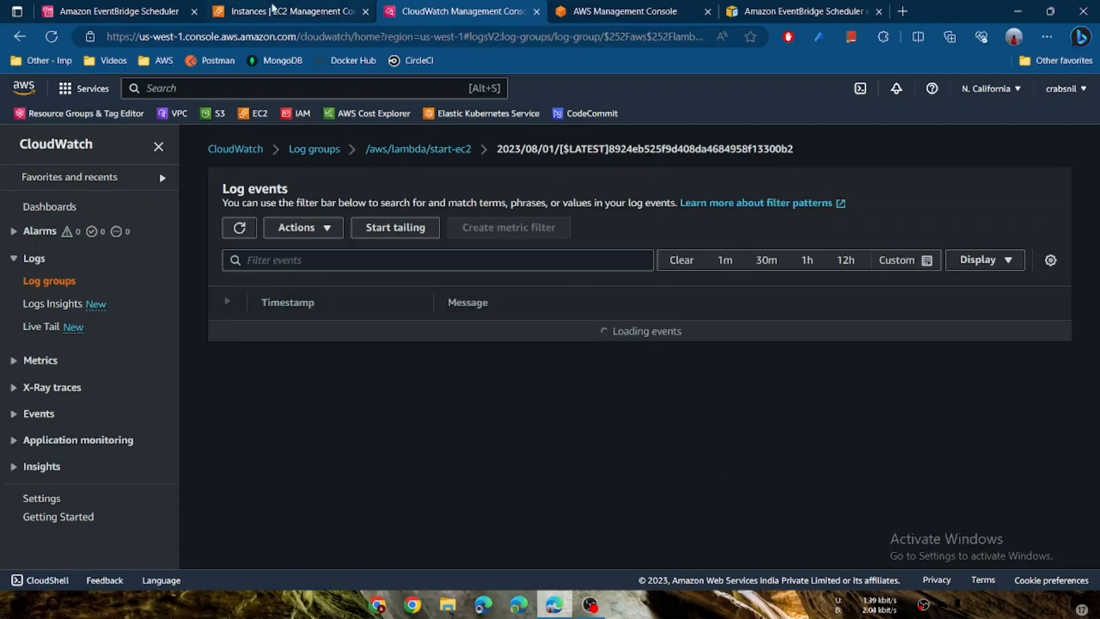
Return to the EC2 instances page and refresh the test instance's state again.
click(289, 11)
click(653, 143)
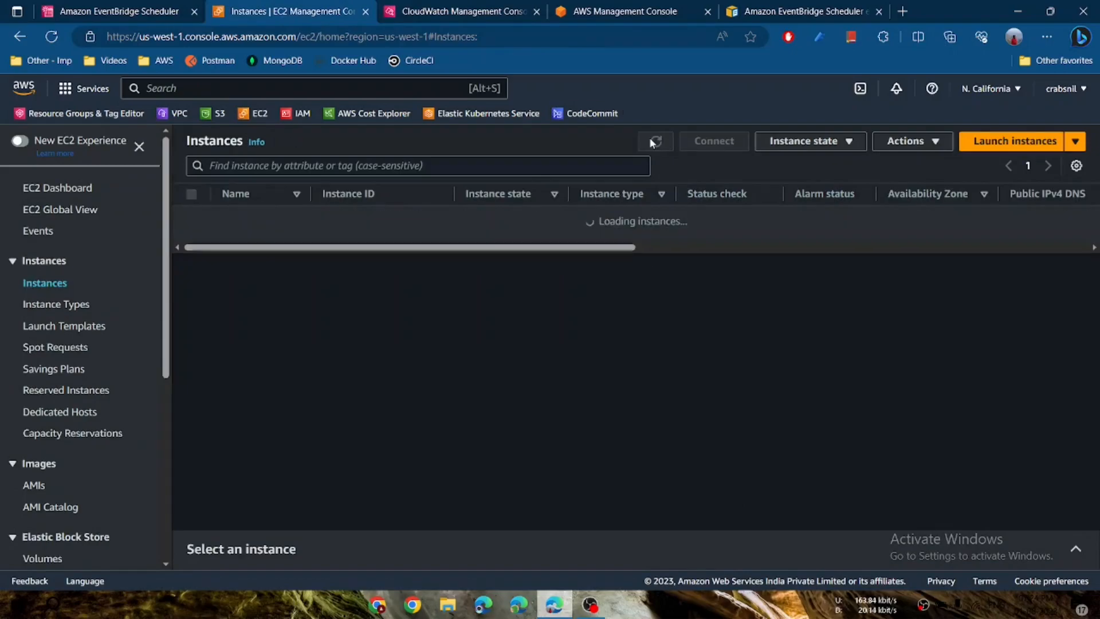
click(654, 142)
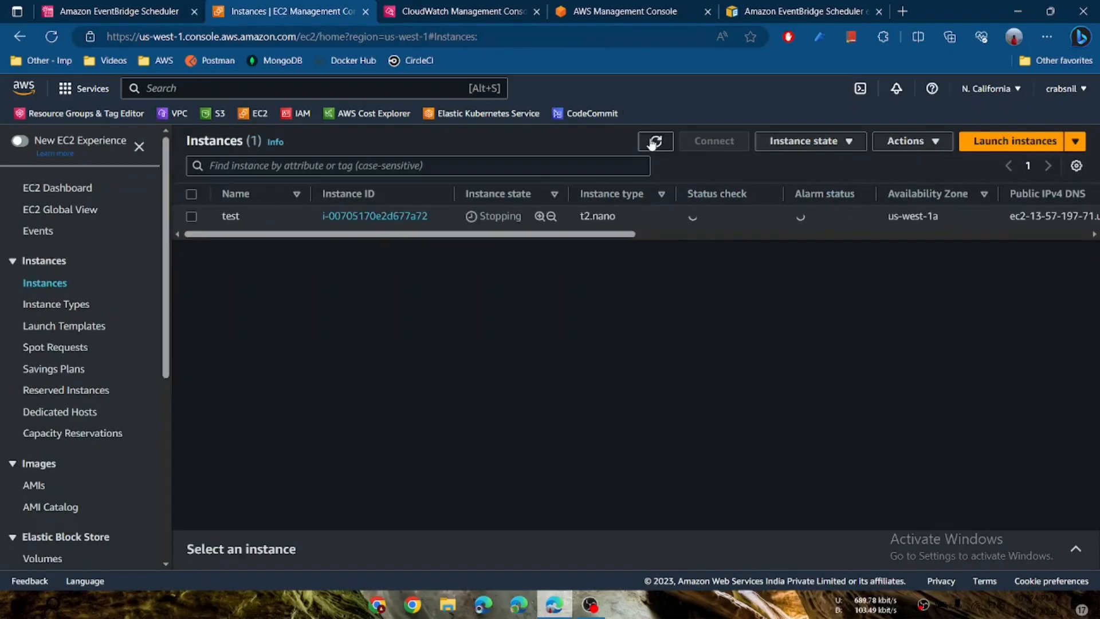
Examine the start-ec2 log events in CloudWatch and expand the latest error entry.
click(450, 15)
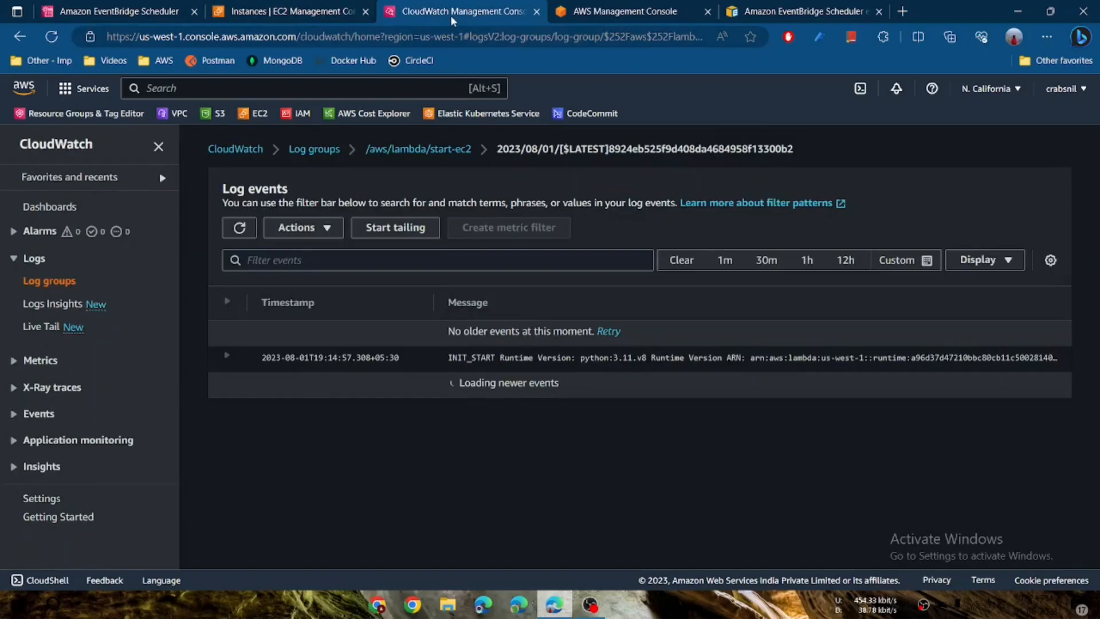
scroll(528, 471, down, 8)
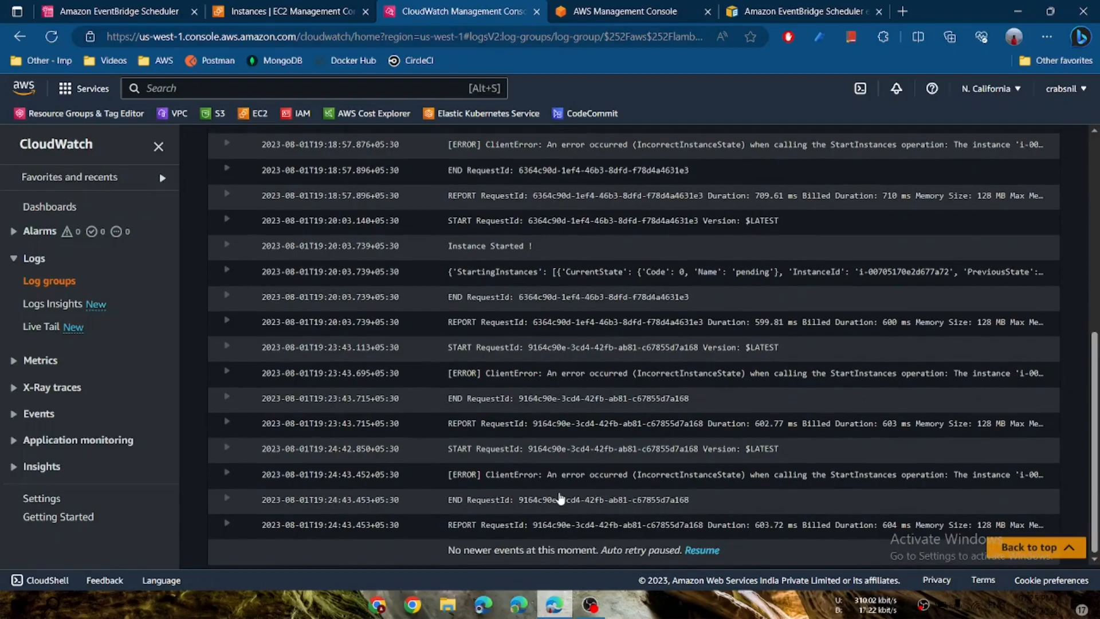
click(227, 475)
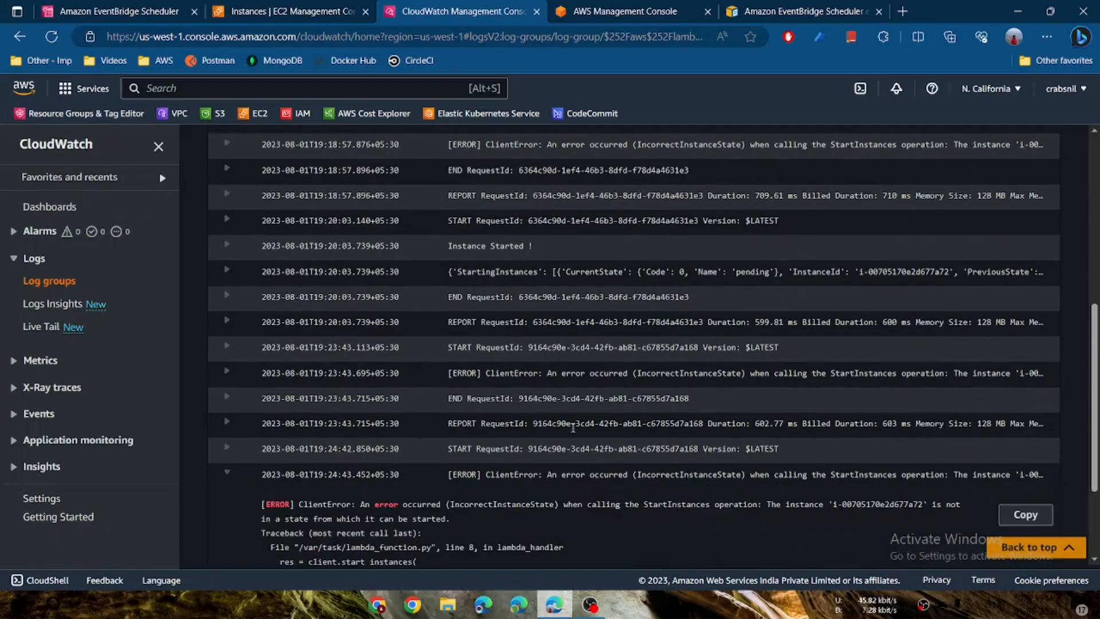
Read the expanded start-ec2 error traceback, collapse the entry, and refresh the instance list on the EC2 page.
scroll(550, 442, down, 2)
scroll(573, 428, down, 1)
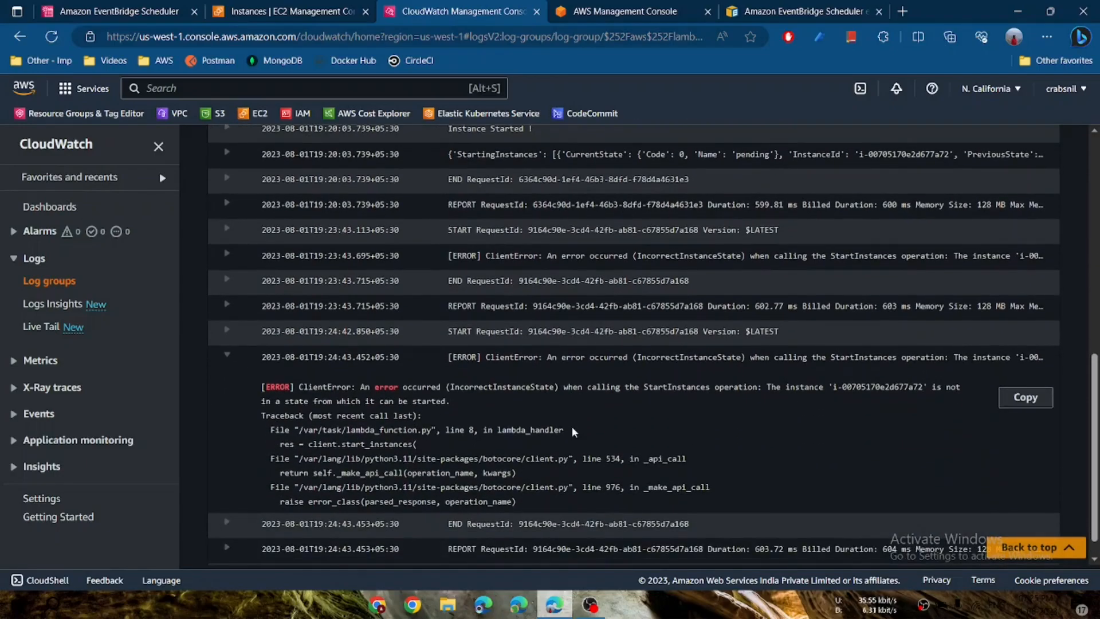
scroll(573, 431, down, 1)
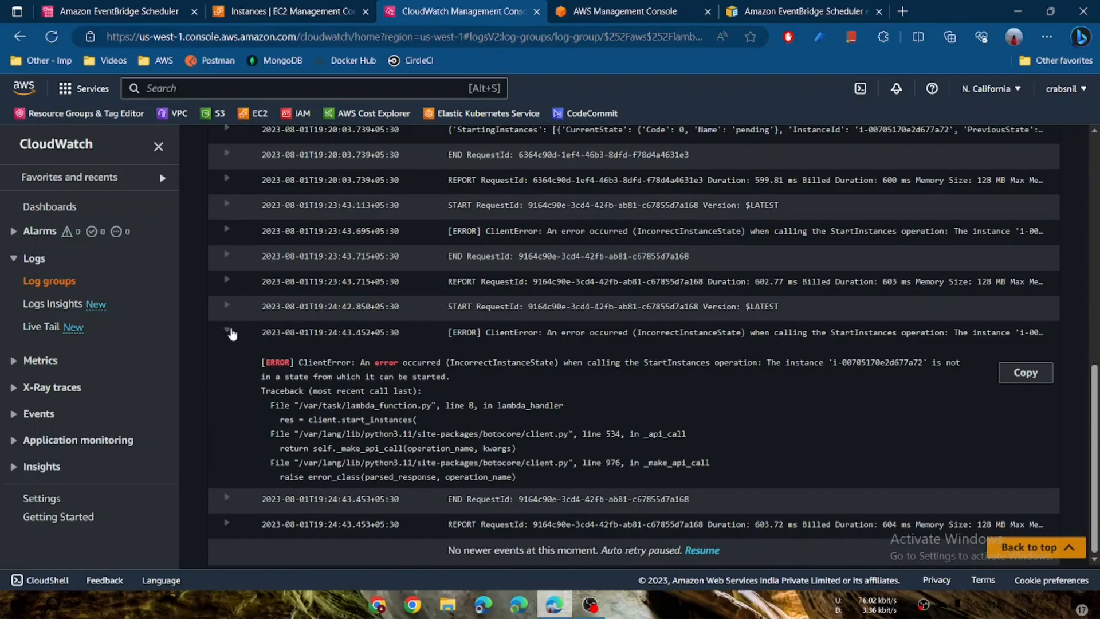
click(227, 330)
click(262, 16)
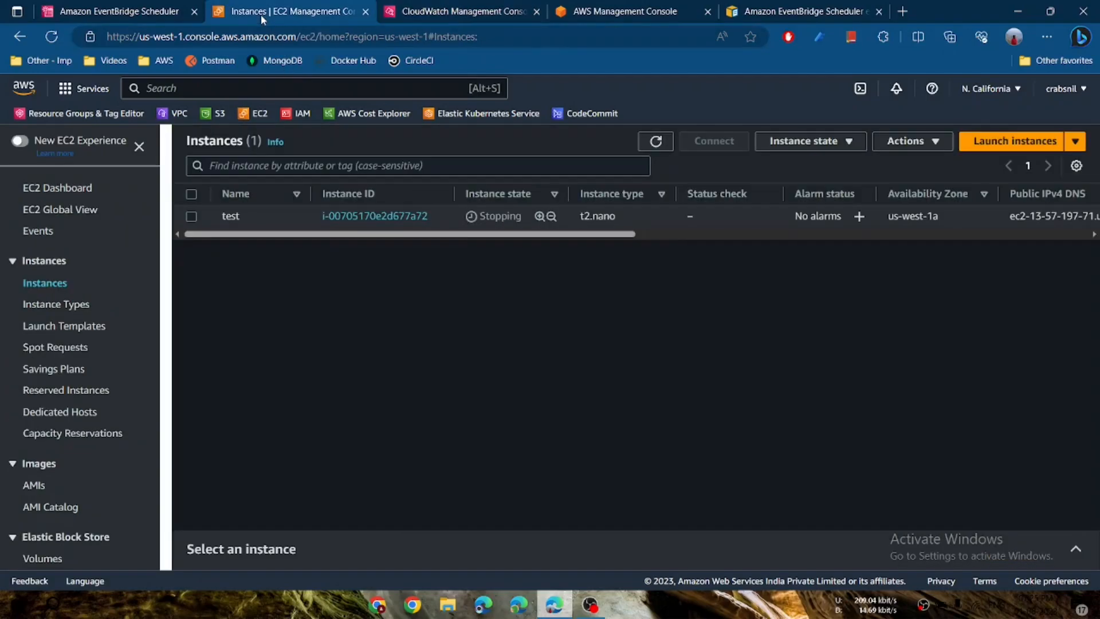
click(656, 144)
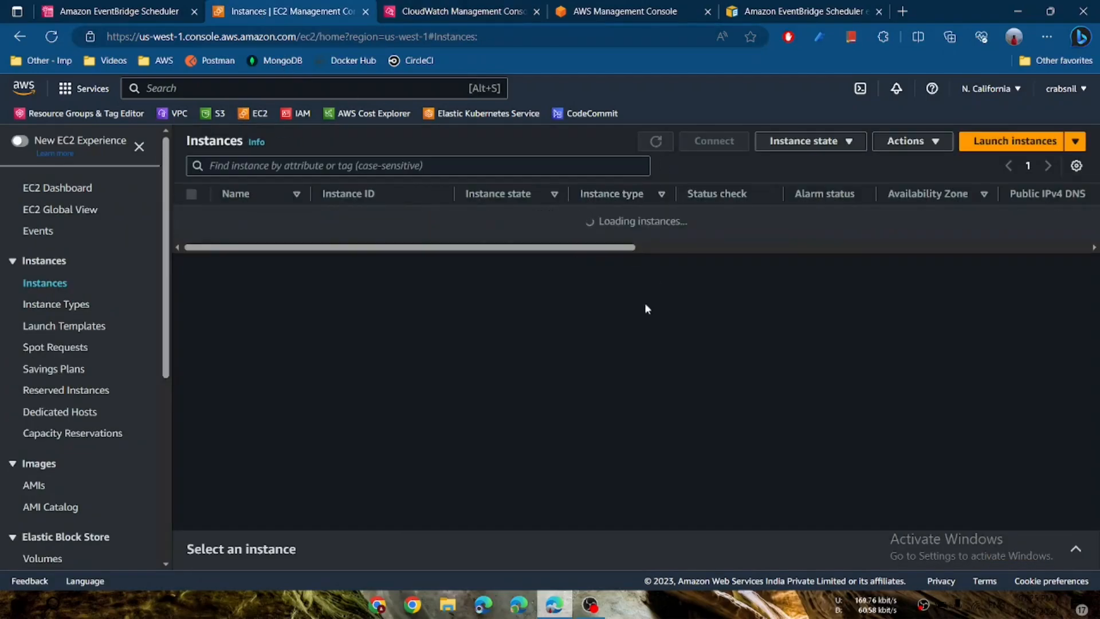
Open the start-ec2 schedule for editing in EventBridge Scheduler and go to its schedule pattern.
click(138, 16)
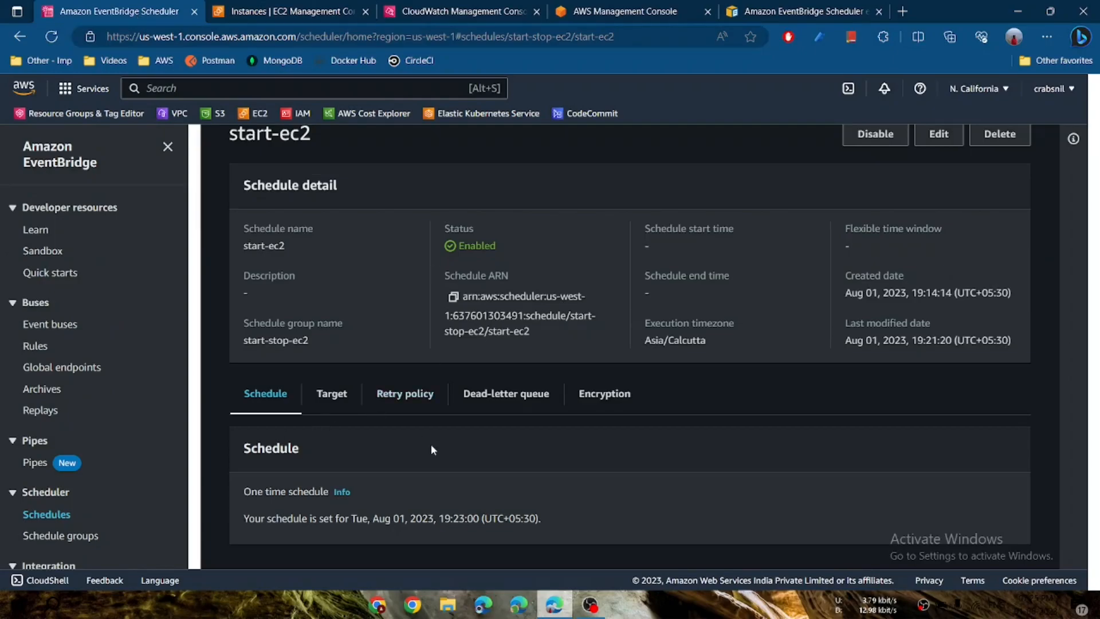
scroll(636, 296, up, 3)
click(937, 186)
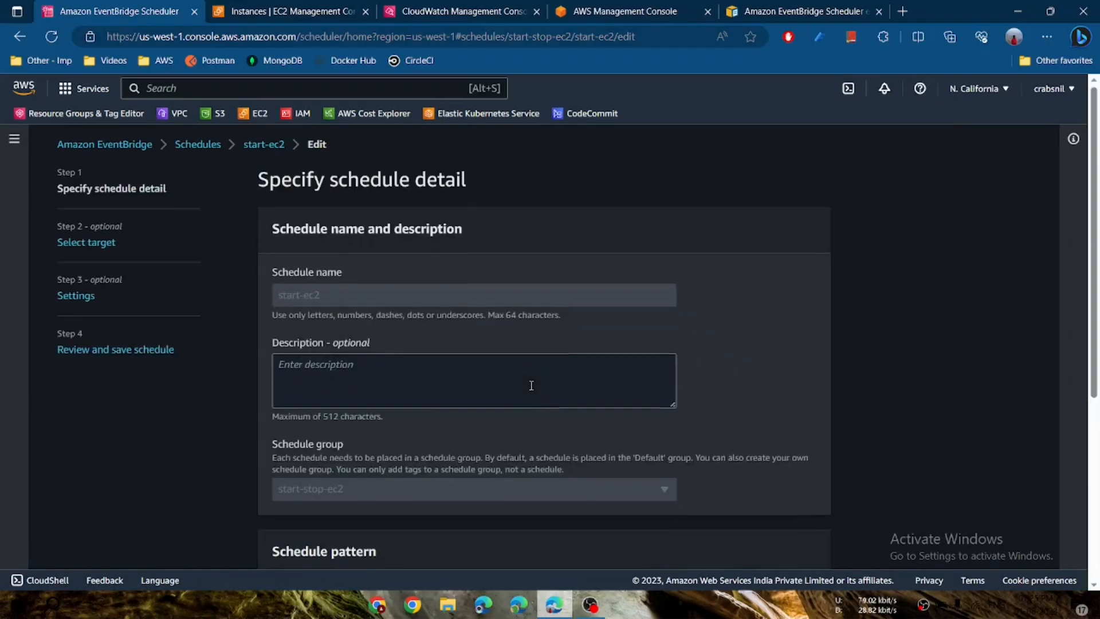
scroll(529, 384, down, 2)
scroll(529, 390, down, 2)
Refresh the EC2 instances page again and check the test instance's current state.
click(303, 13)
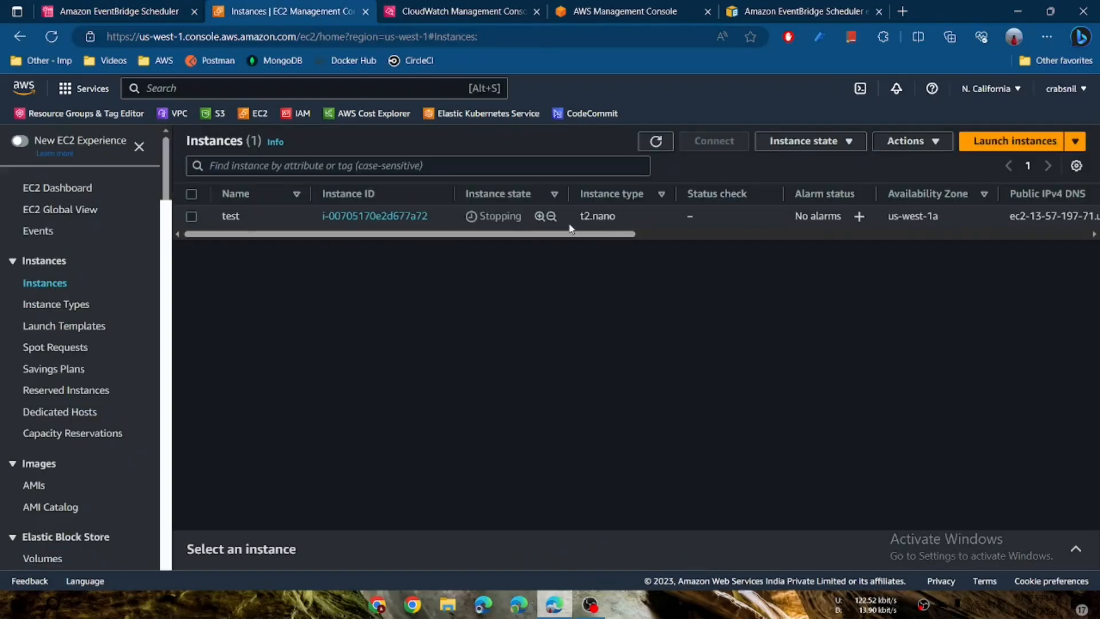
click(653, 142)
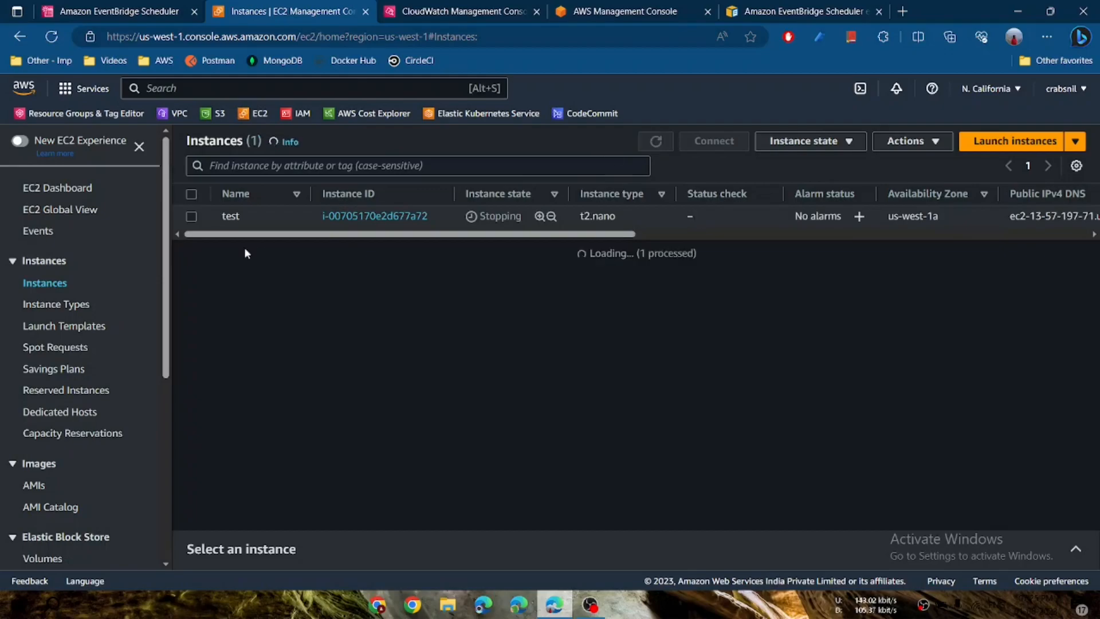
click(190, 221)
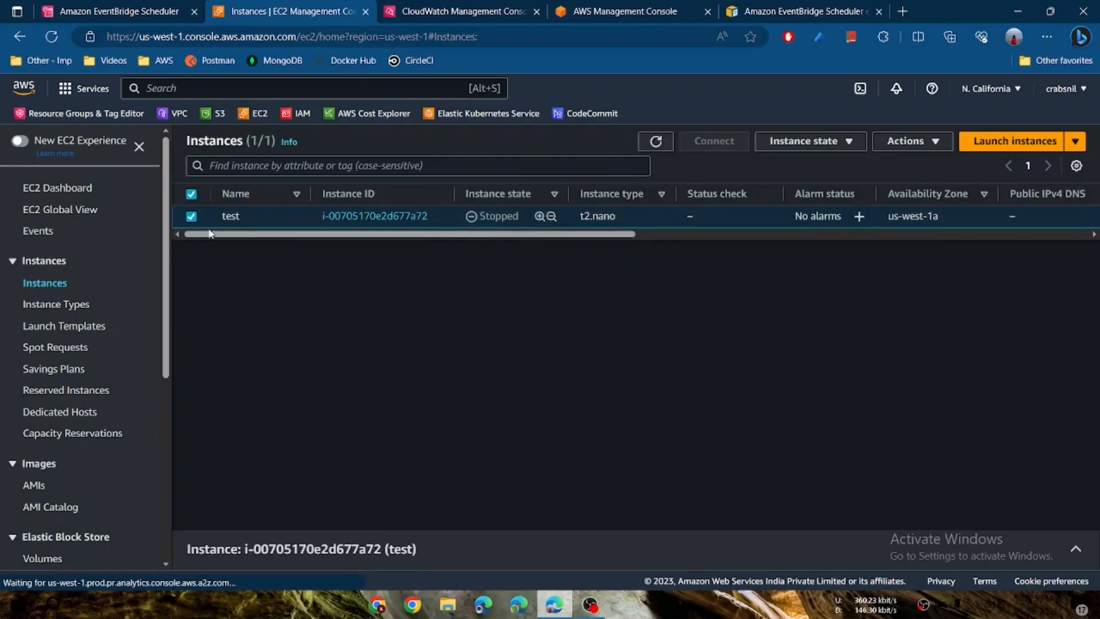
click(191, 216)
Set the start-ec2 schedule's one-time invocation time to 19:29 and continue to the target configuration.
click(146, 14)
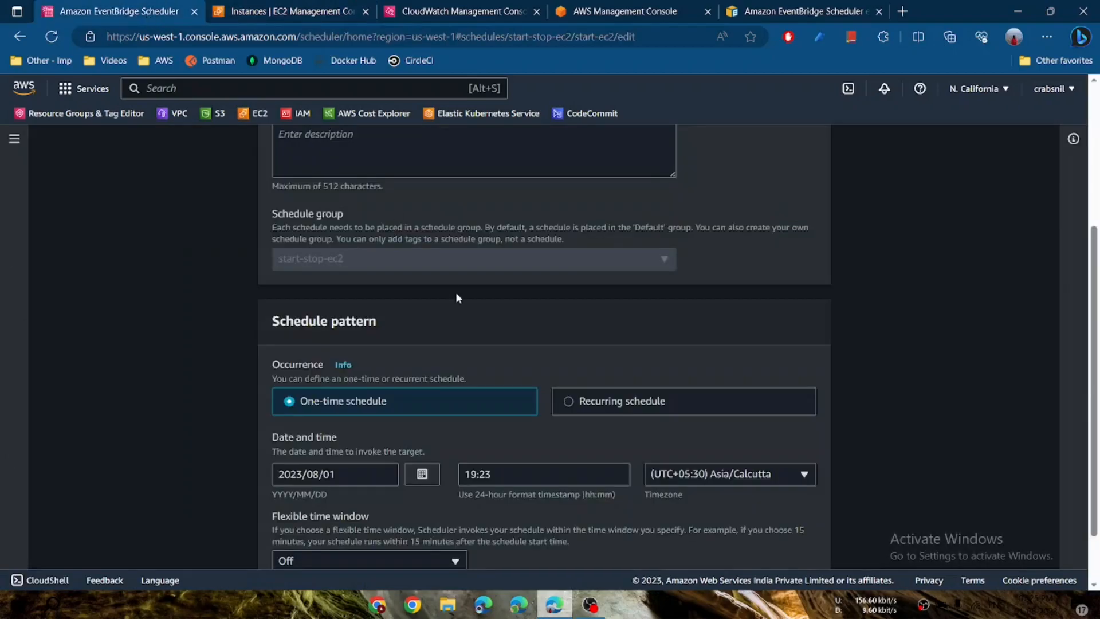
scroll(516, 389, down, 1)
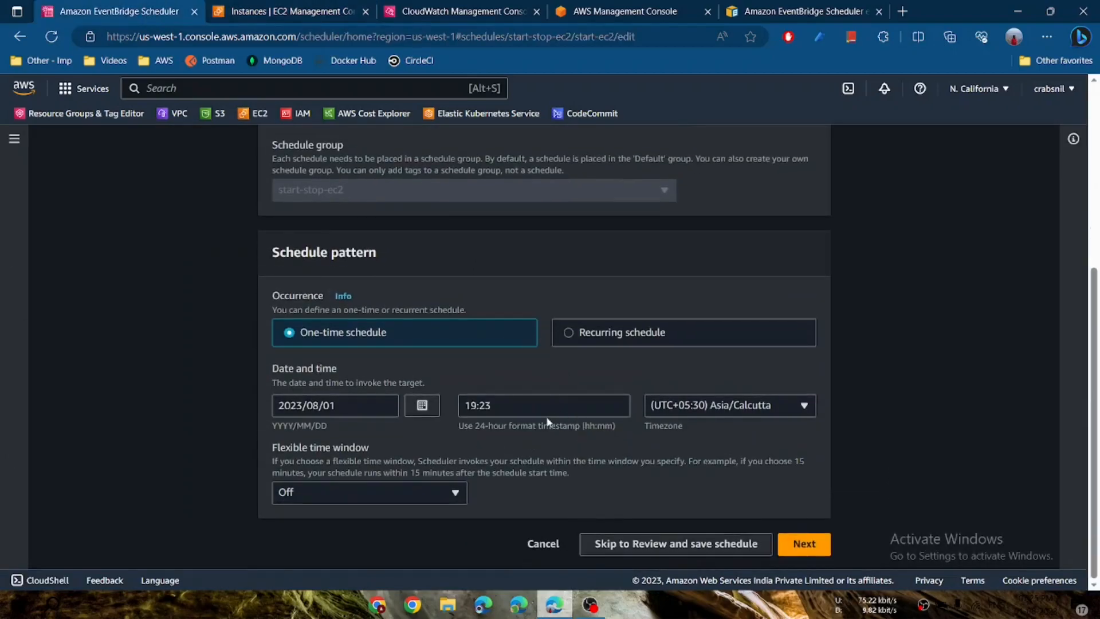
click(535, 411)
key(BackSpace)
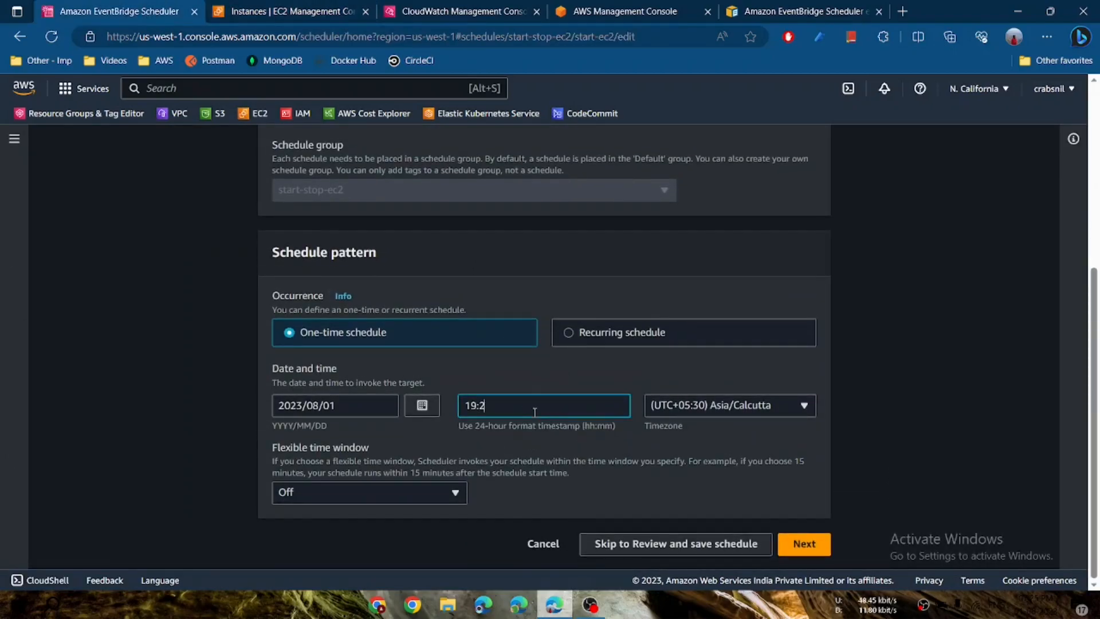
text(:2)
click(804, 544)
Reselect the start-ec2 Lambda function as the schedule's target and continue to the optional settings.
scroll(695, 445, down, 9)
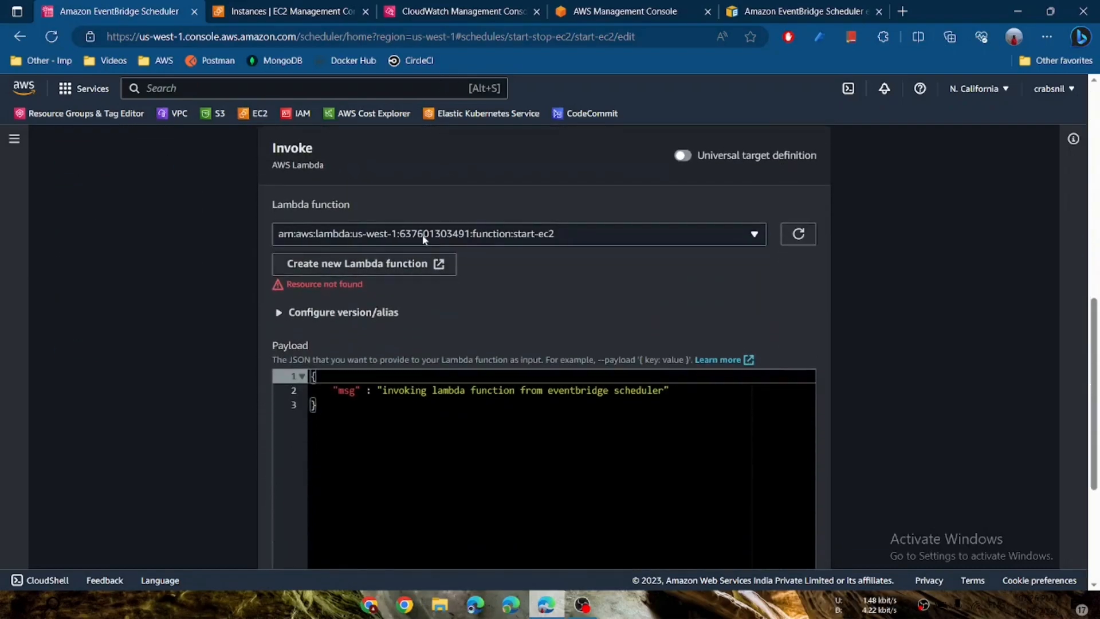
click(424, 235)
click(353, 303)
scroll(352, 300, down, 4)
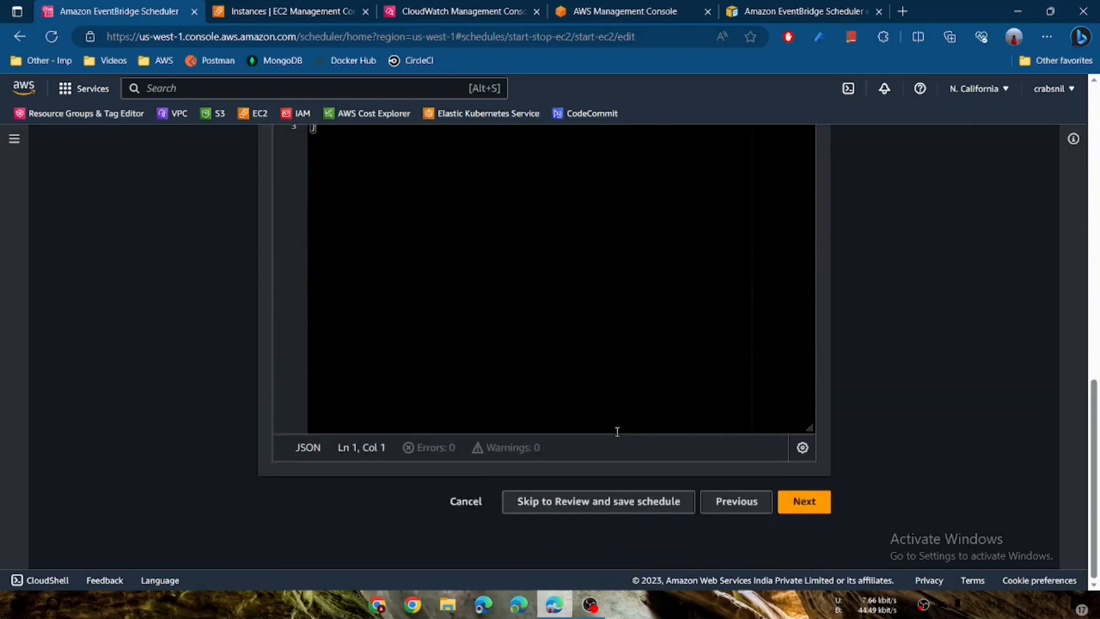
click(805, 544)
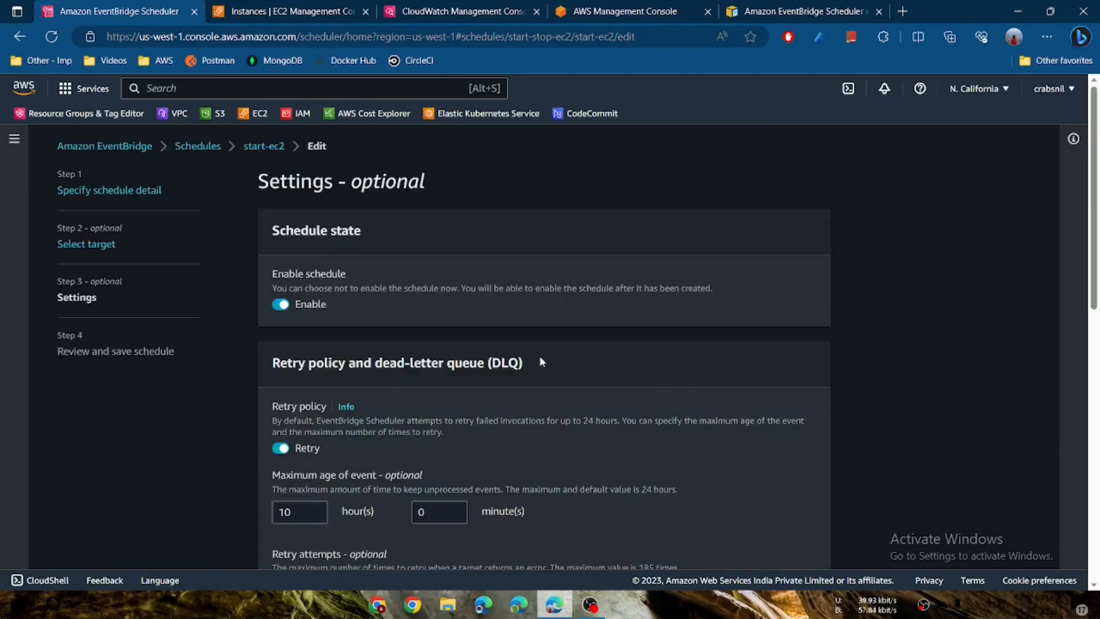
Keep the existing retry, encryption and execution role settings and save the start-ec2 schedule.
scroll(539, 355, down, 10)
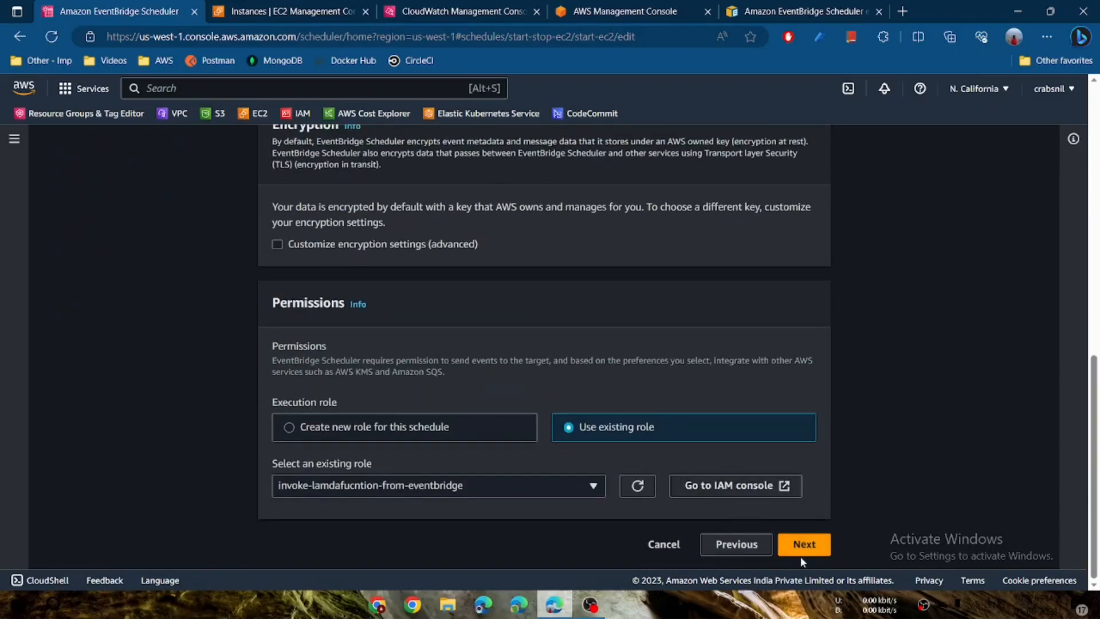
click(809, 547)
scroll(683, 476, down, 10)
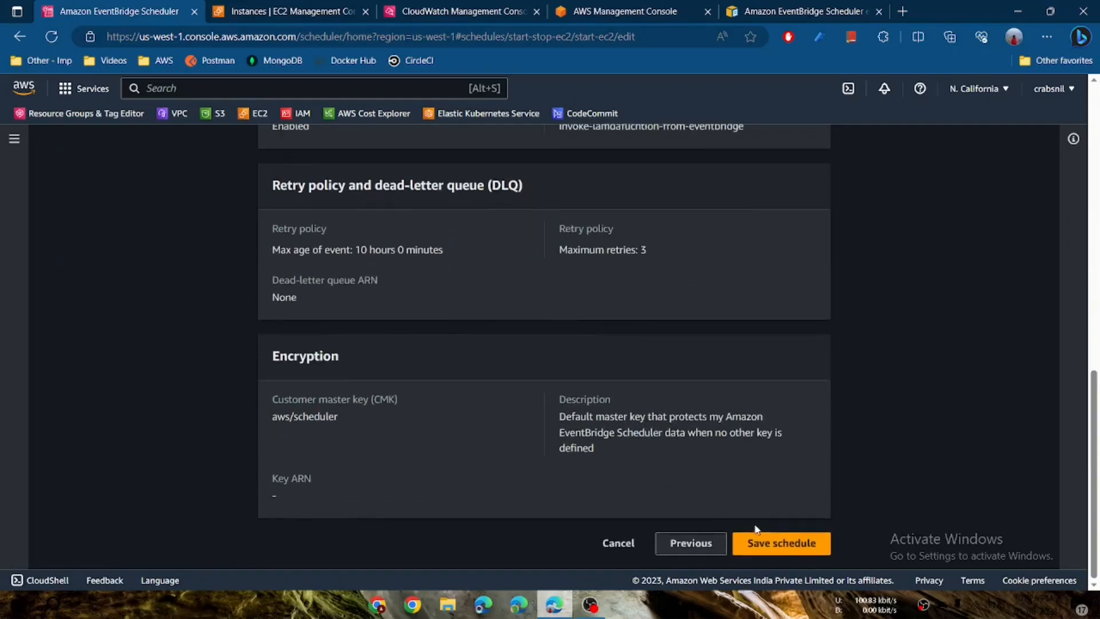
click(771, 550)
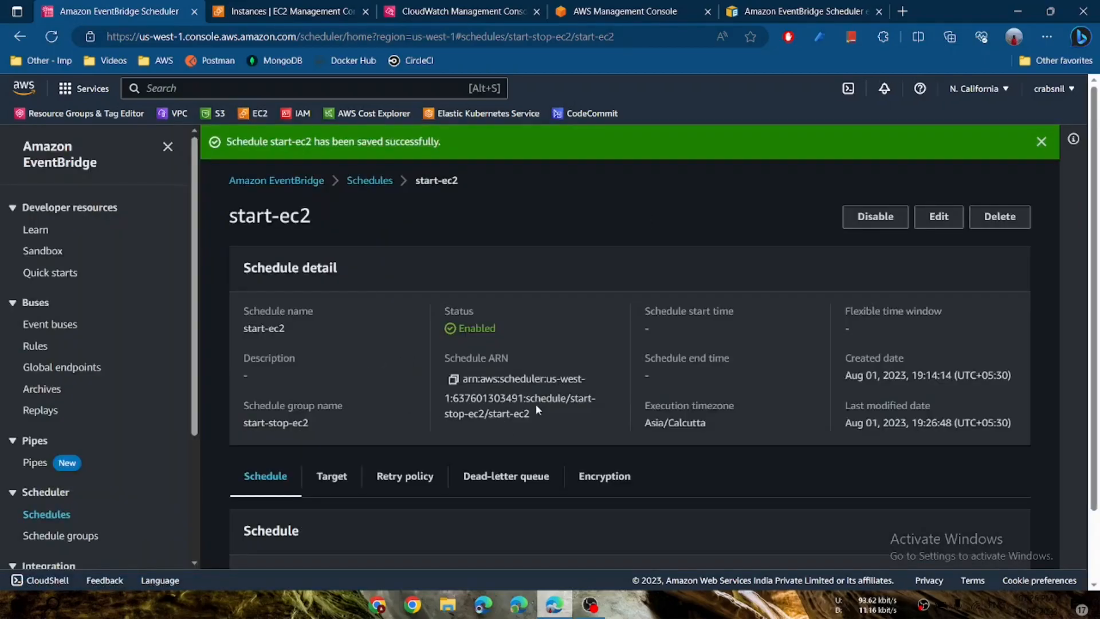
Review the saved start-ec2 schedule's timing and target, and refresh the instance list on the EC2 page.
scroll(535, 404, down, 1)
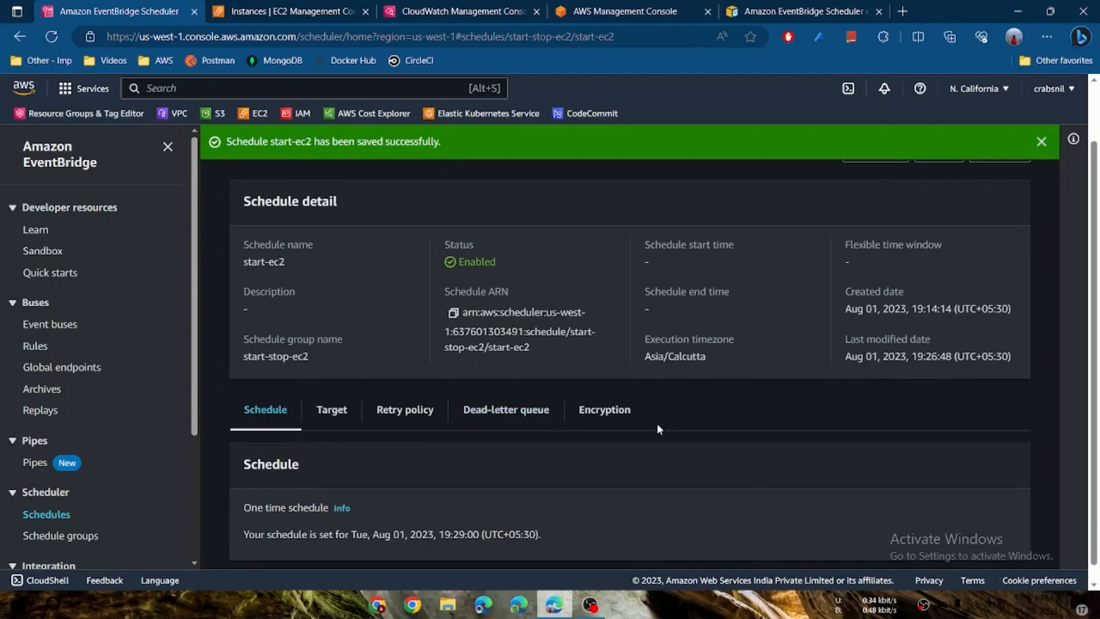
scroll(512, 417, down, 1)
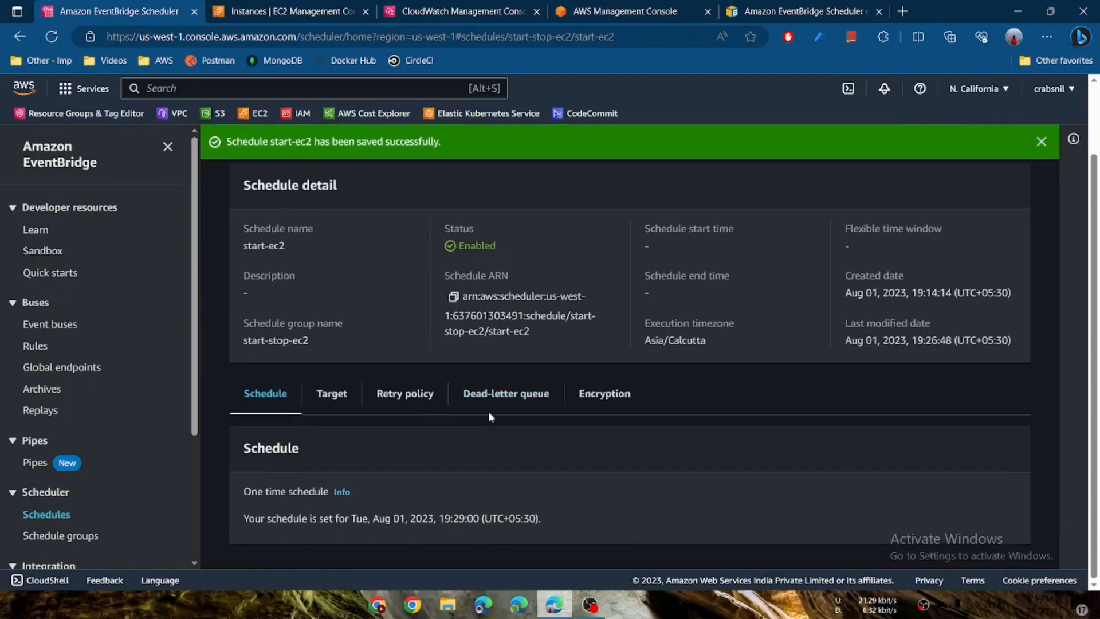
click(344, 394)
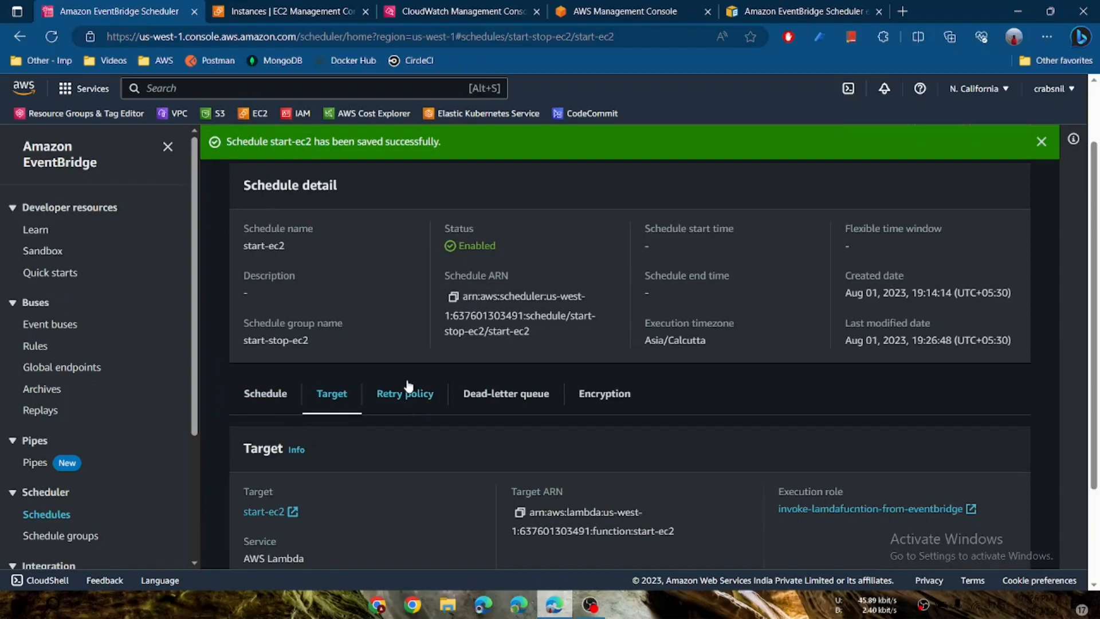
click(314, 10)
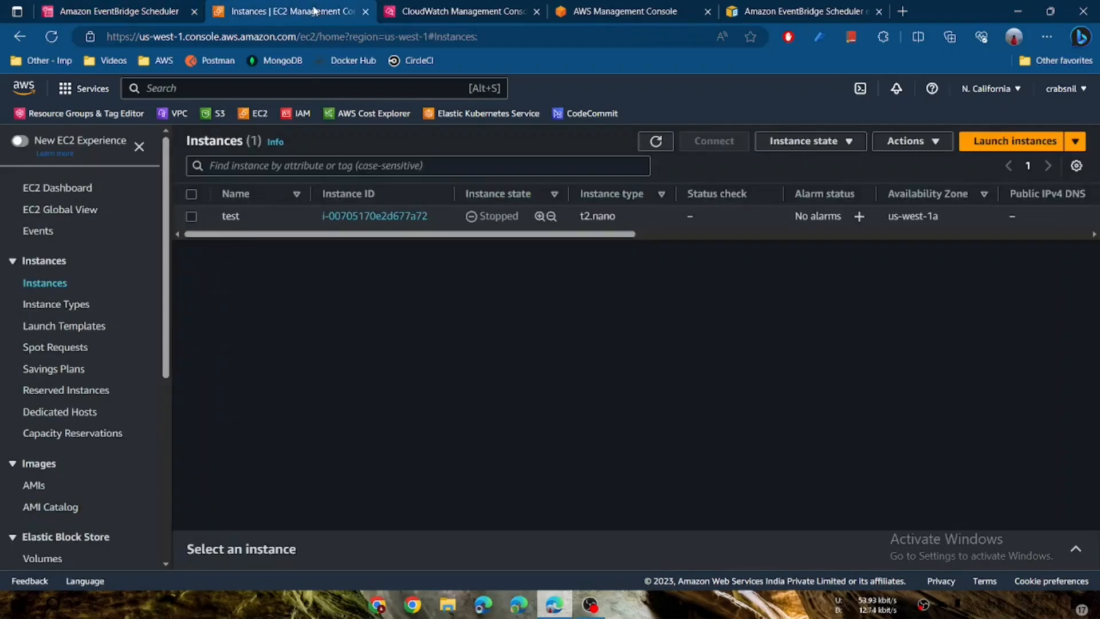
click(664, 141)
Refresh the start-ec2 log events in CloudWatch and expand the latest StartingInstances entry.
click(430, 10)
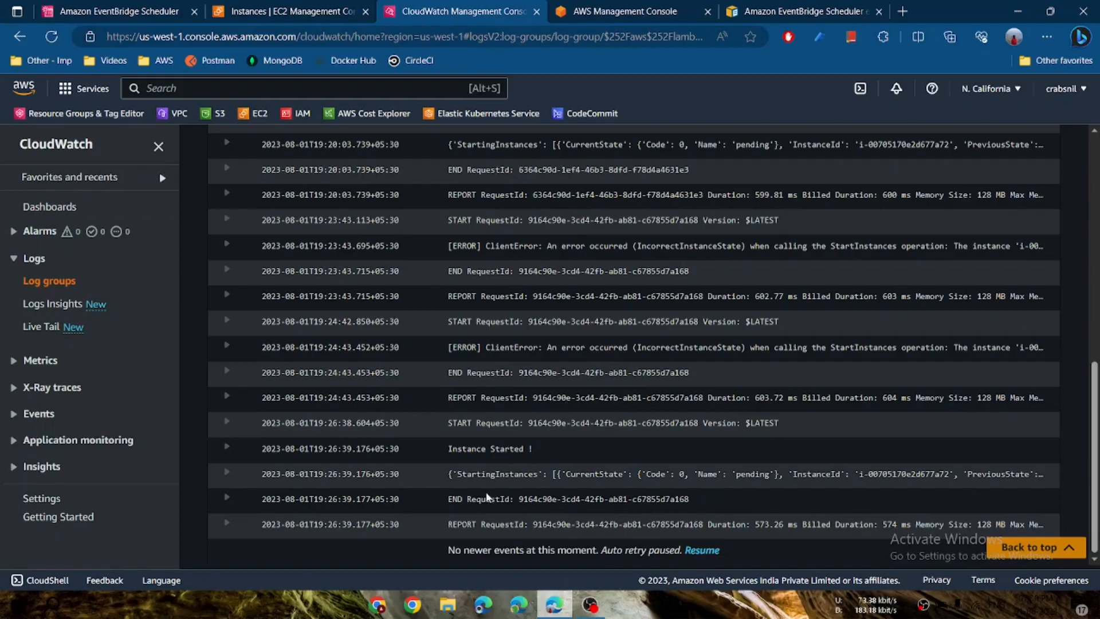
scroll(432, 499, up, 9)
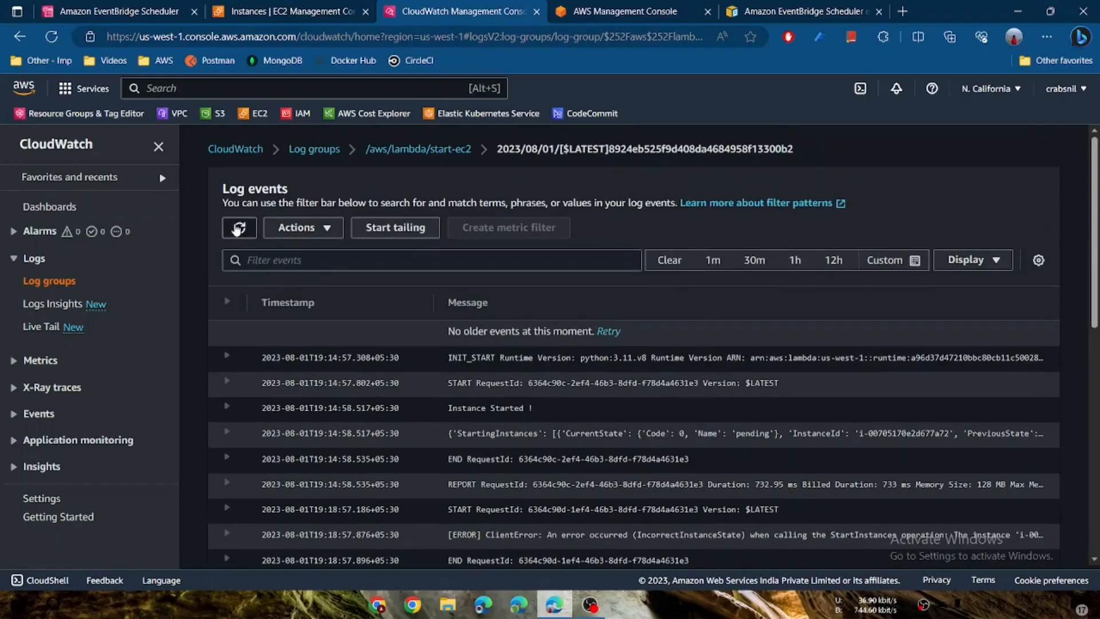
click(236, 227)
scroll(468, 496, down, 10)
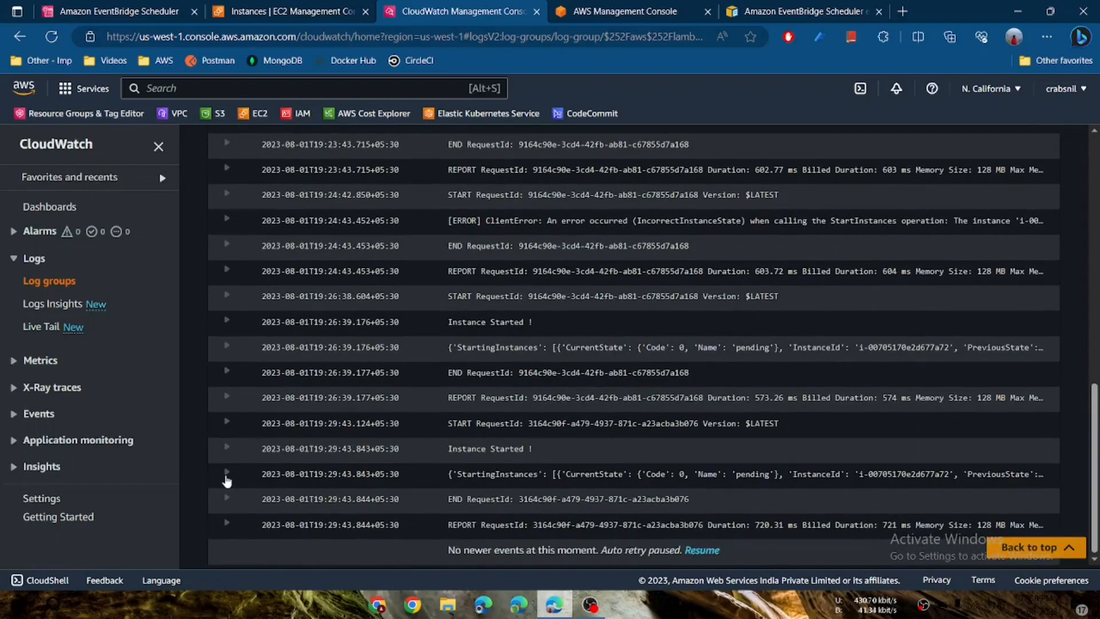
click(225, 475)
scroll(500, 518, down, 1)
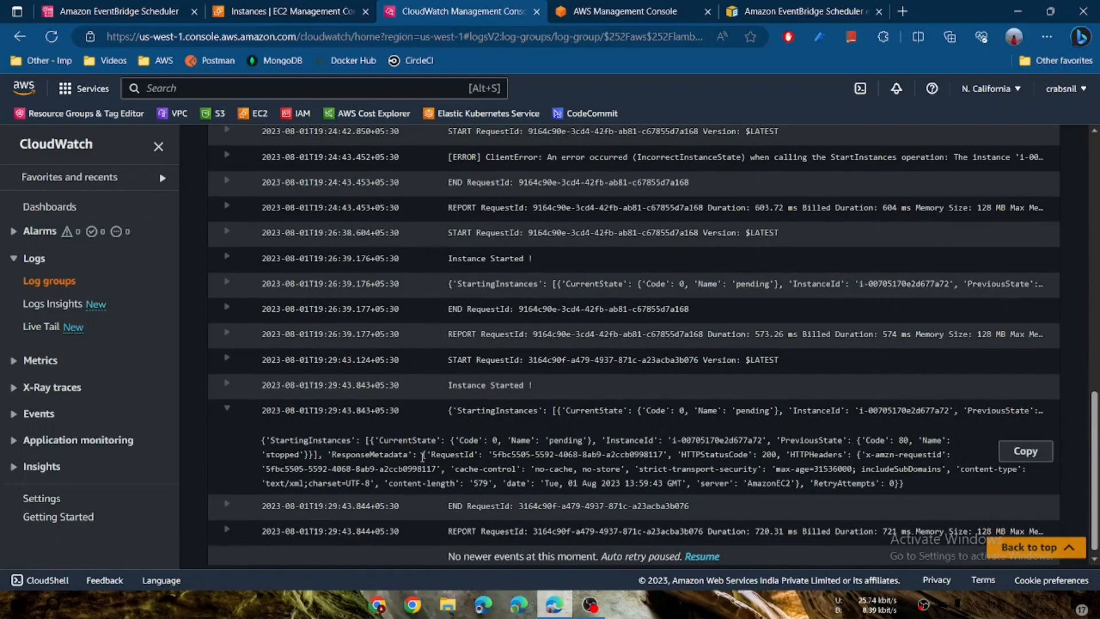
Check the test instance's state on the EC2 page and return to the start-ec2 schedule details.
click(298, 15)
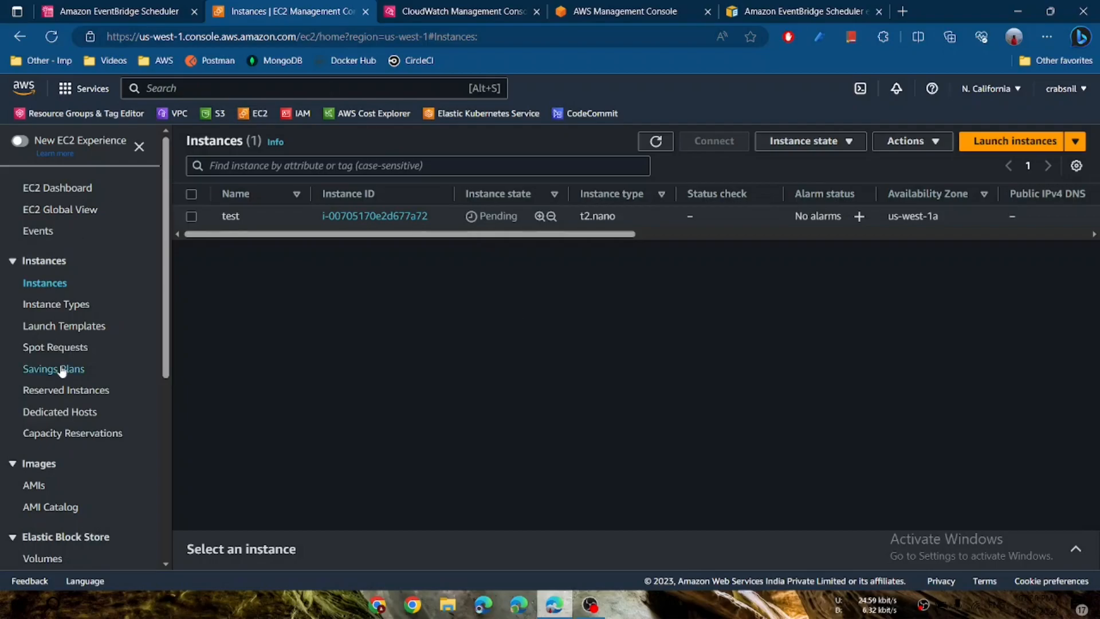
click(125, 17)
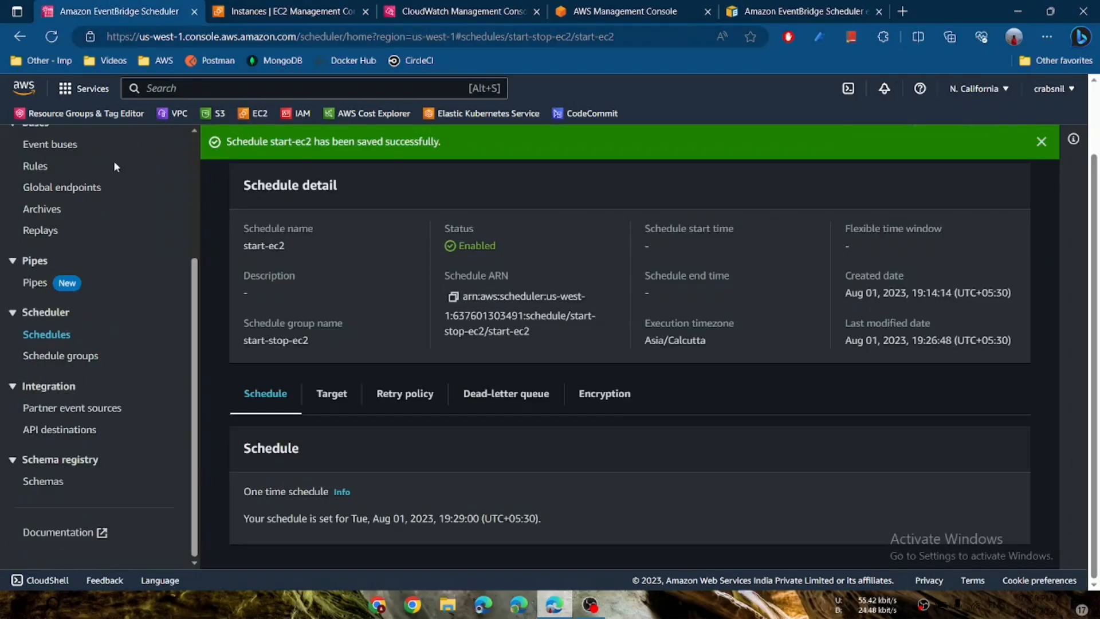
scroll(120, 309, up, 3)
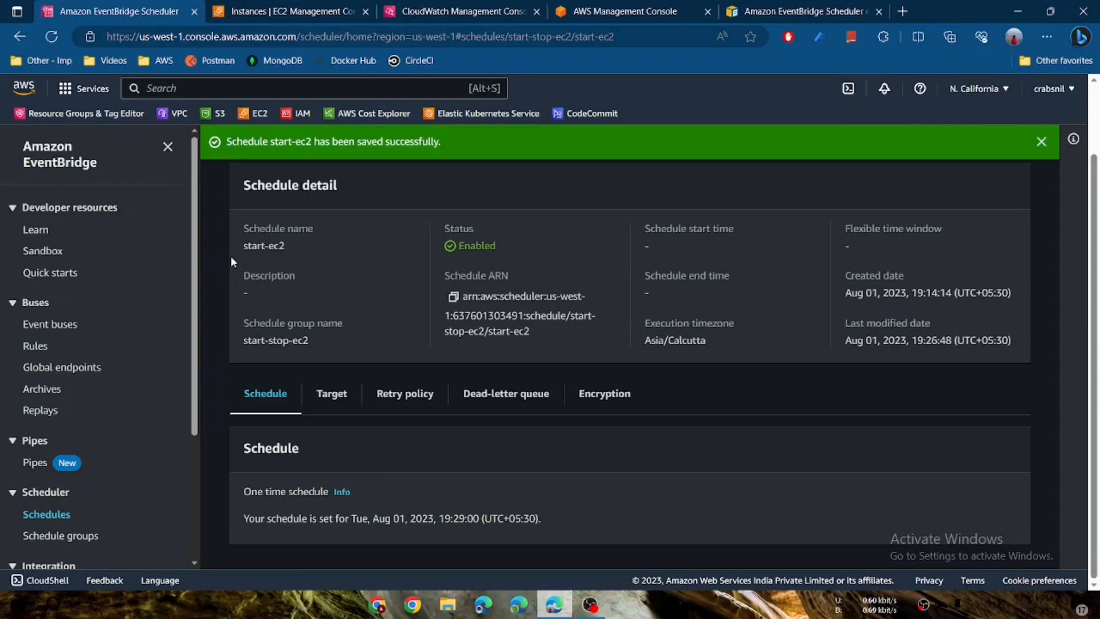
Return to the CloudWatch log groups list, and take the EventBridge Scheduler page back to the AWS console home.
click(443, 16)
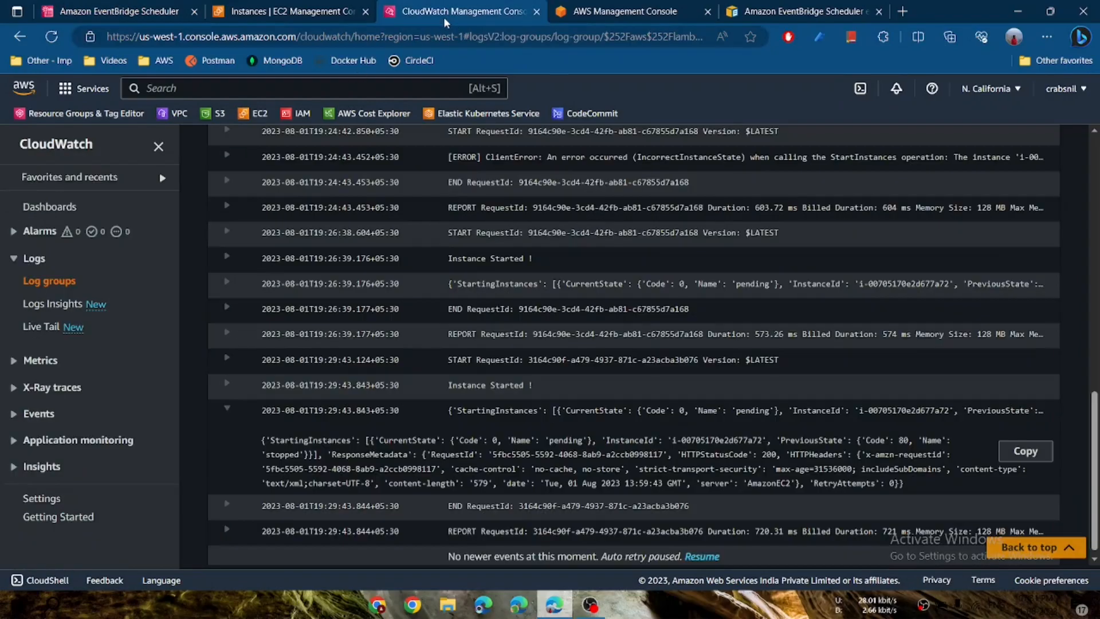
scroll(449, 287, up, 10)
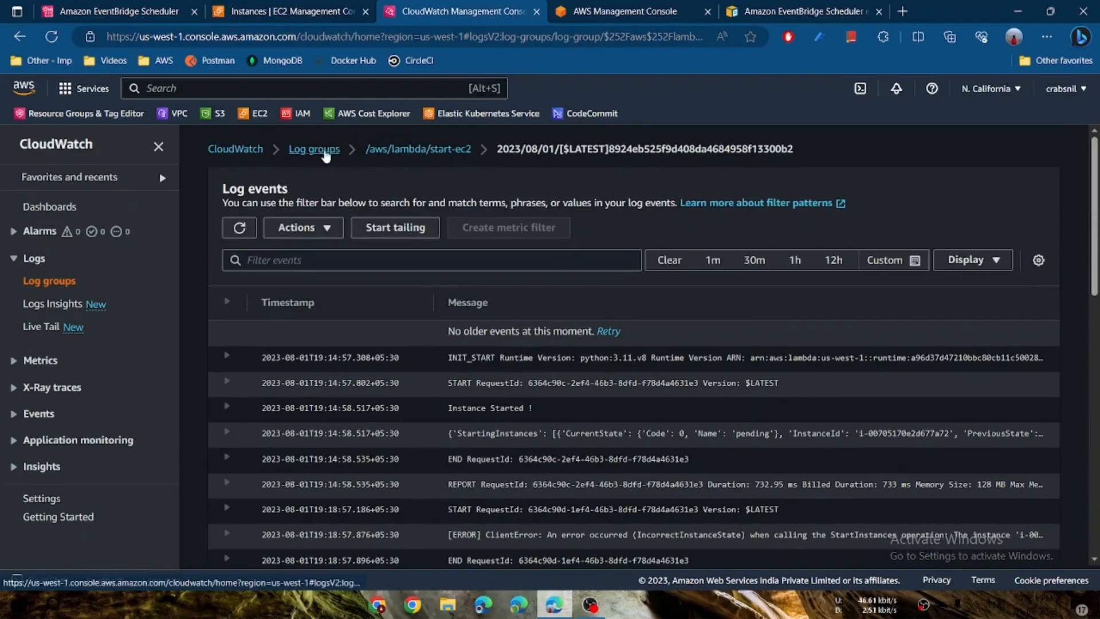
click(322, 149)
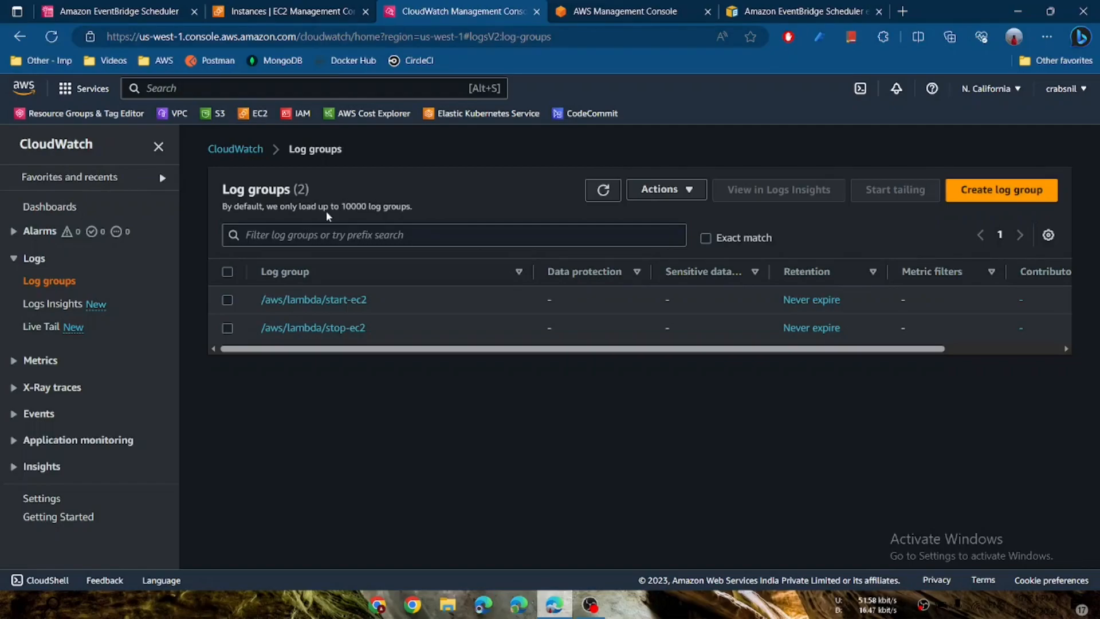
click(143, 11)
click(23, 87)
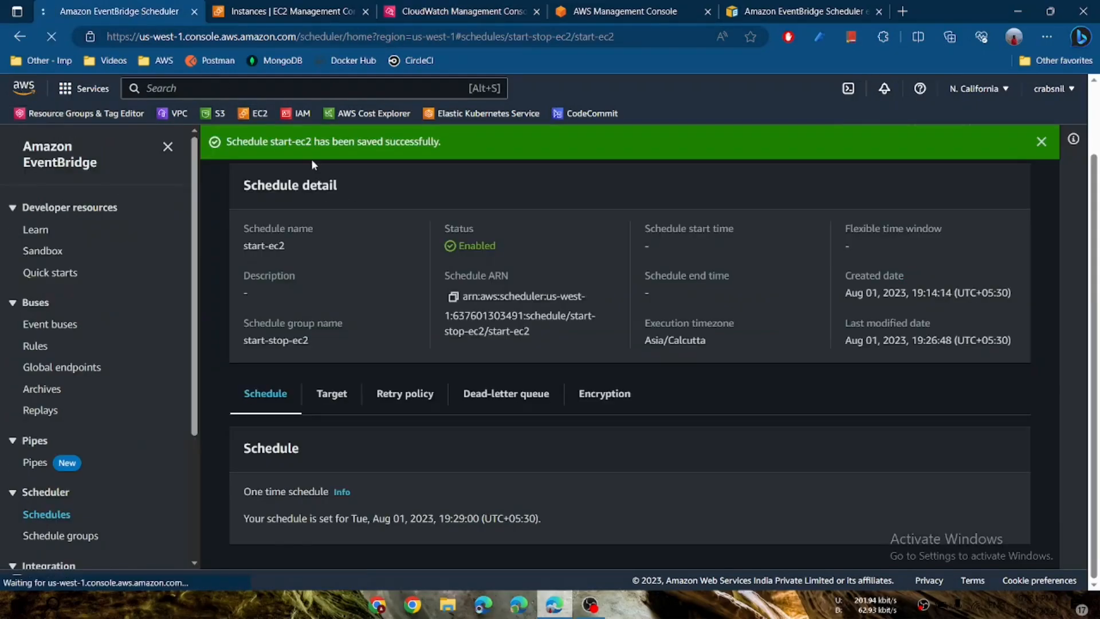
View the EC2 auto start/stop diagram on cloudxero.in in a new browser tab, and return to the AWS console home.
click(823, 11)
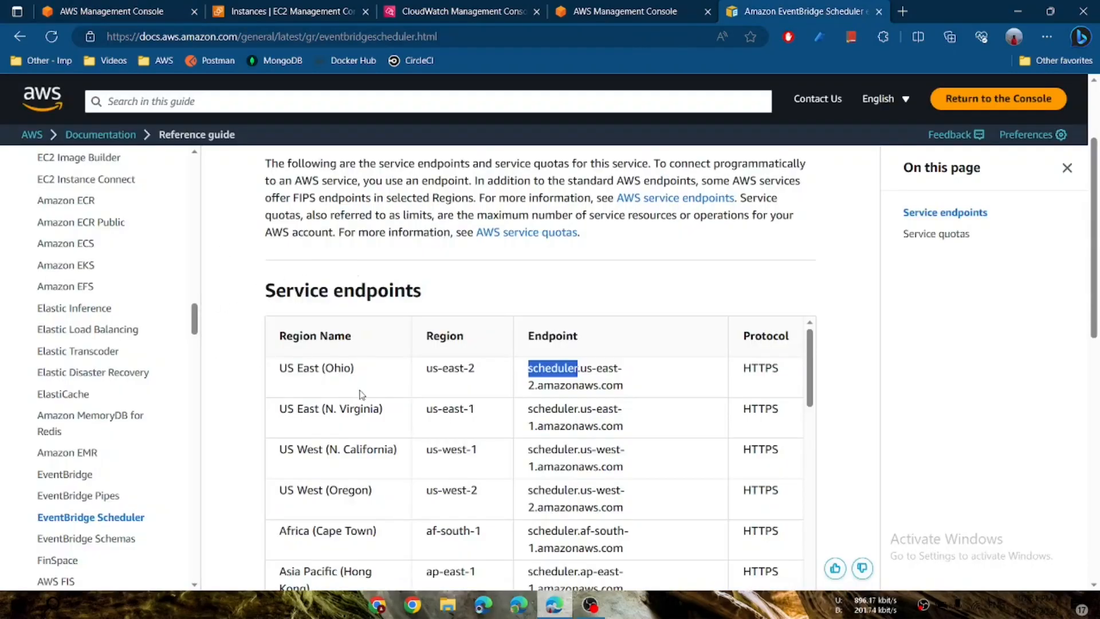
click(902, 11)
click(583, 453)
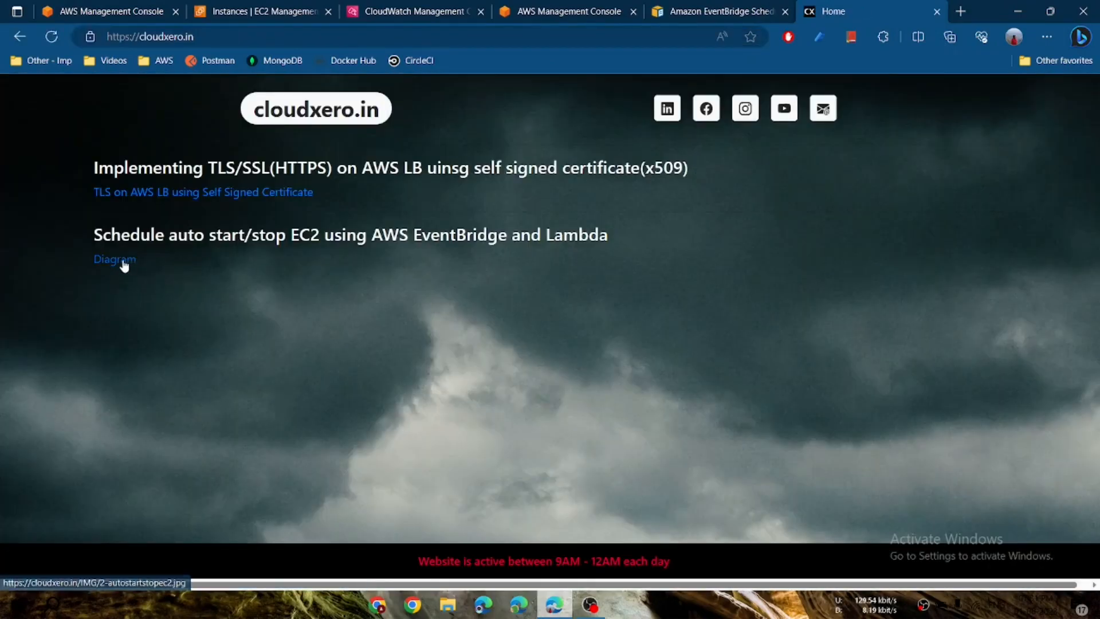
click(123, 261)
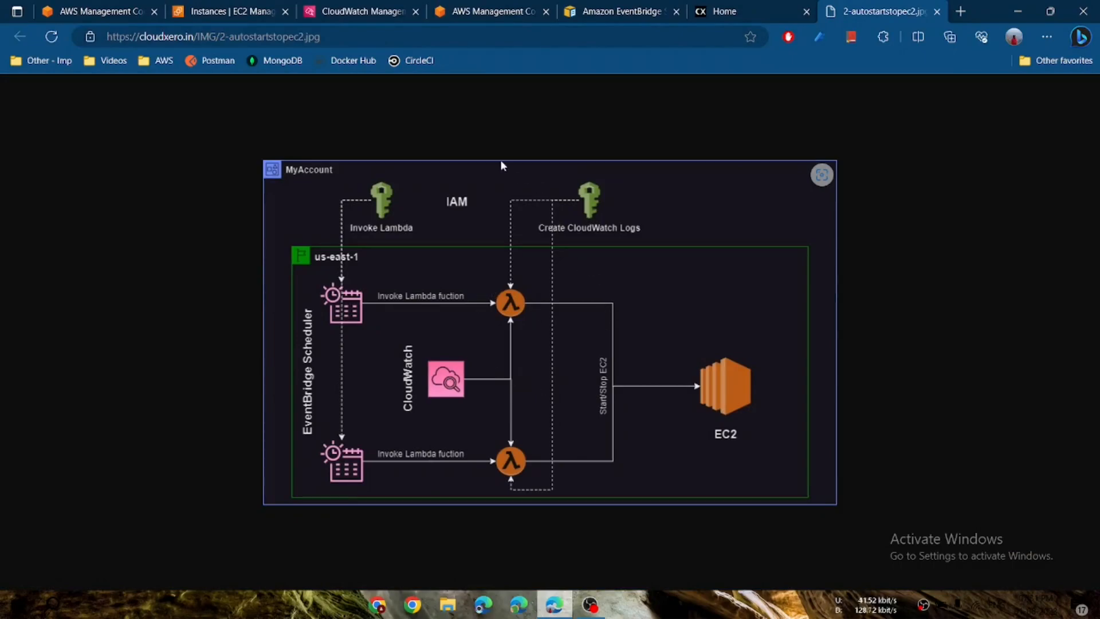
click(596, 12)
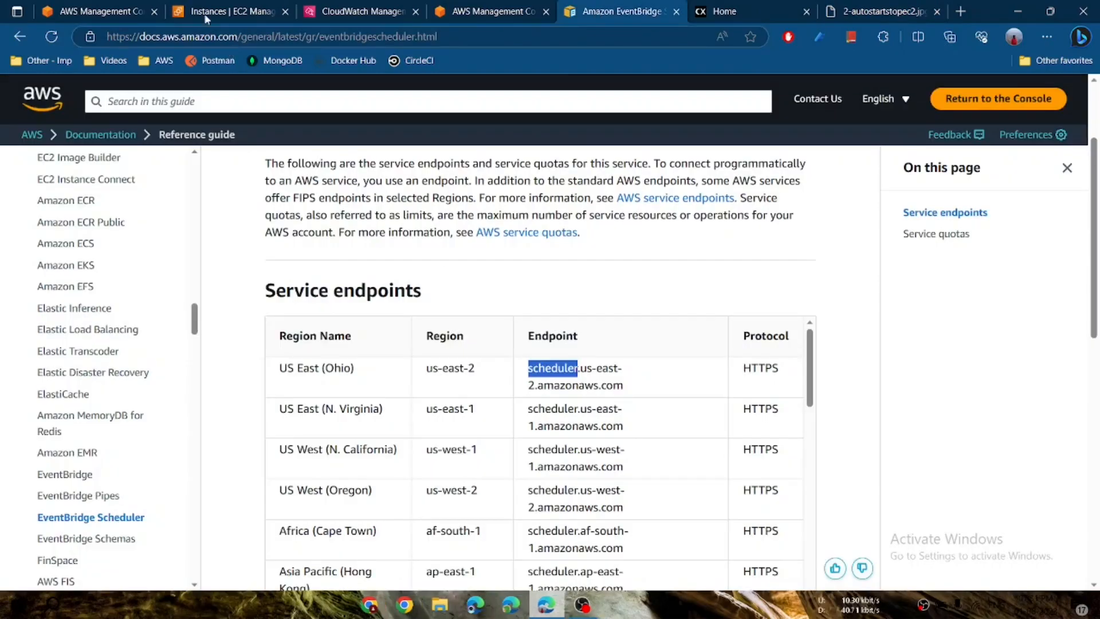
click(109, 11)
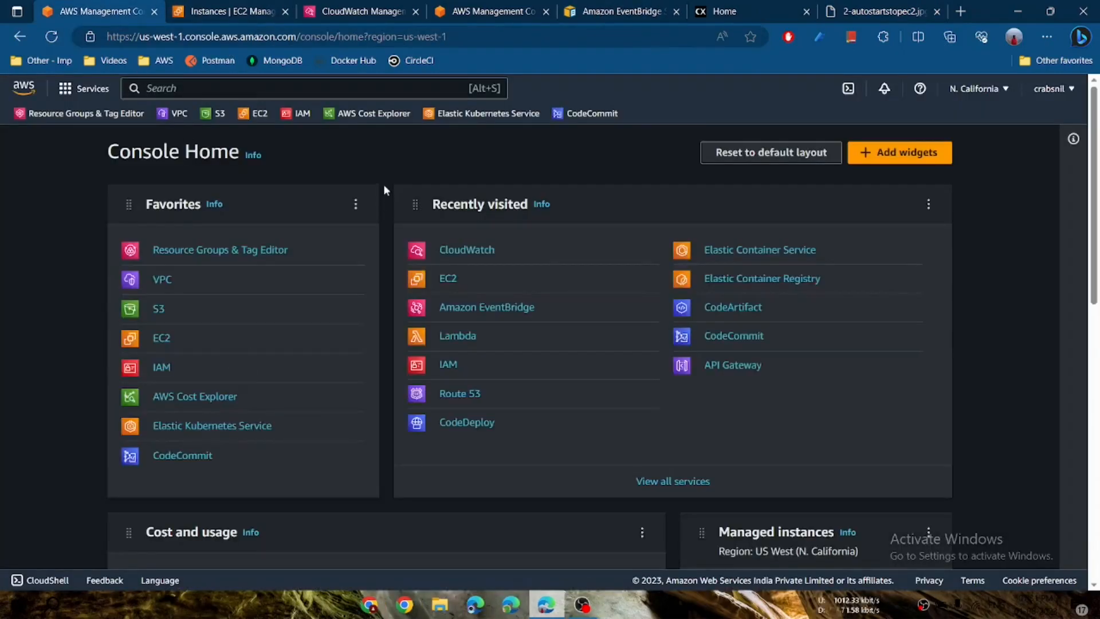